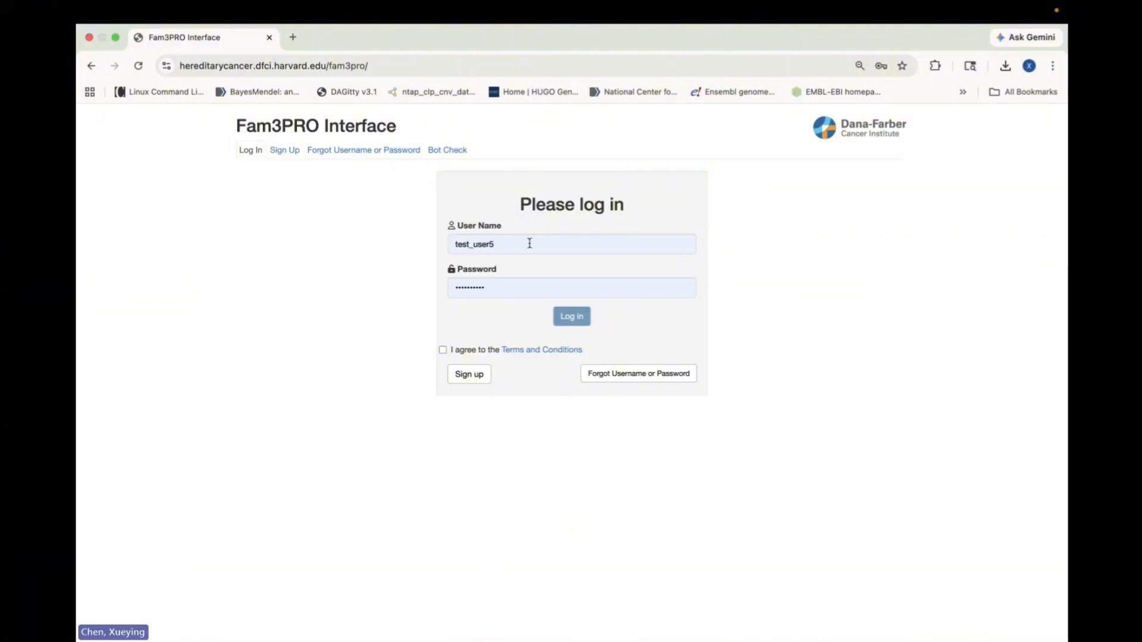
Read through the Terms and Conditions on the login page and agree to them.
{"action": "left_click", "coordinate": [501, 292]}
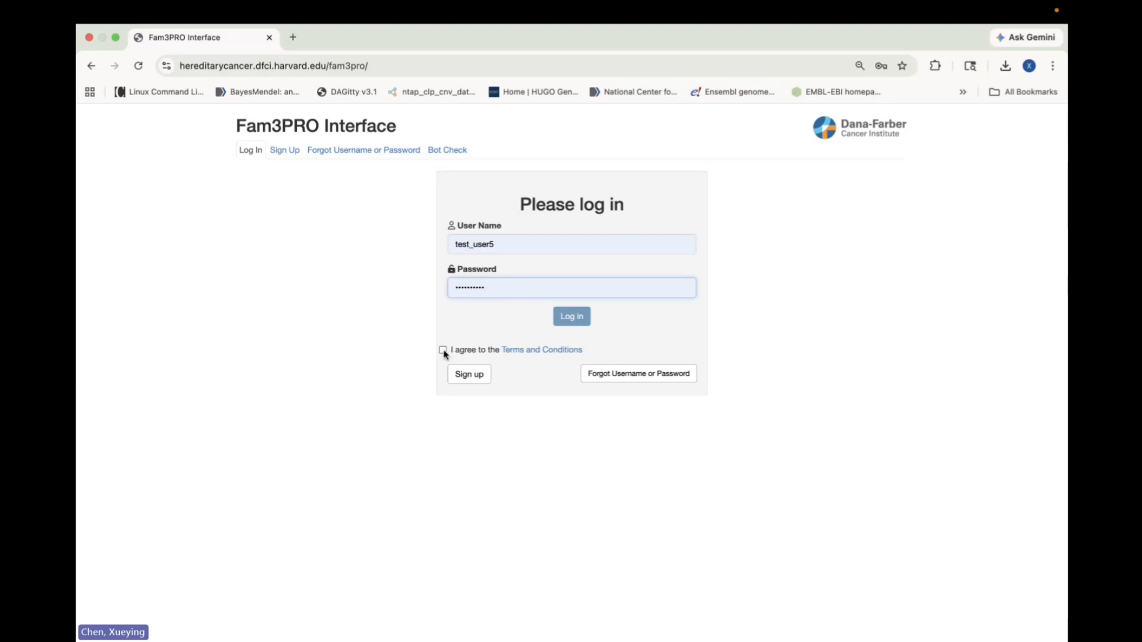
{"action": "left_click", "coordinate": [531, 350]}
{"action": "scroll", "coordinate": [528, 419], "scroll_direction": "down", "scroll_amount": 1}
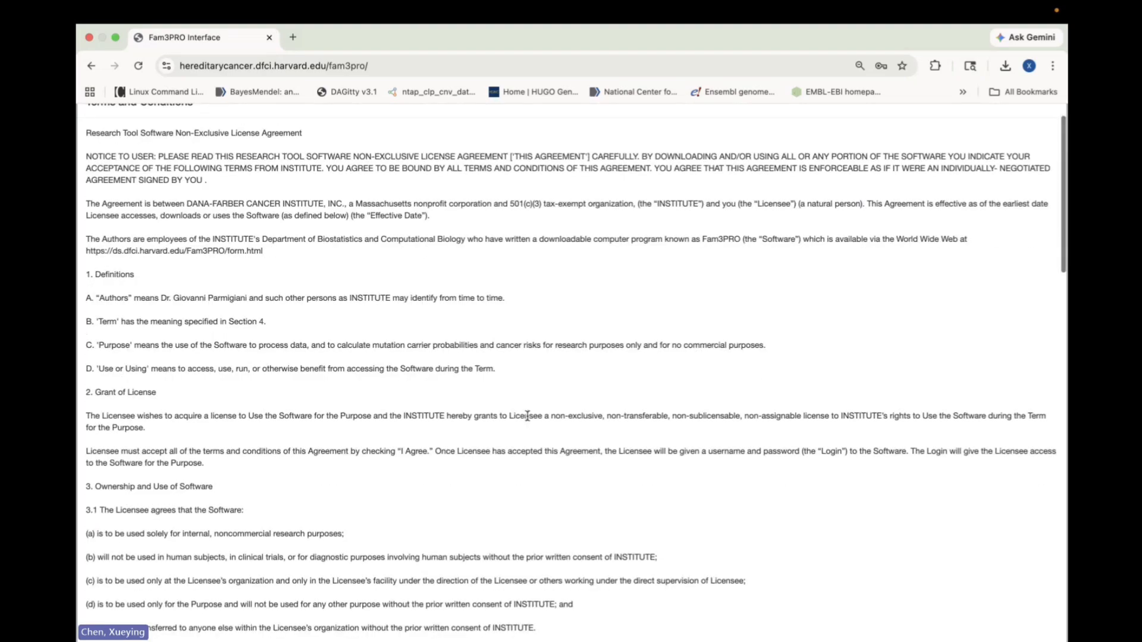
{"action": "scroll", "coordinate": [527, 416], "scroll_direction": "down", "scroll_amount": 5}
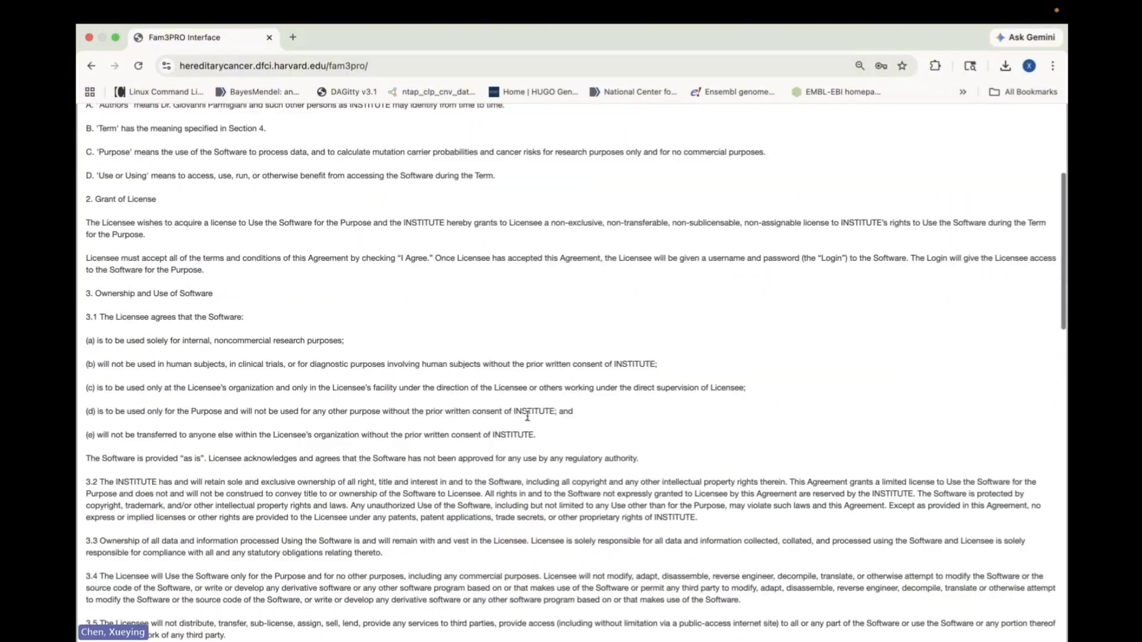
{"action": "scroll", "coordinate": [528, 420], "scroll_direction": "down", "scroll_amount": 15}
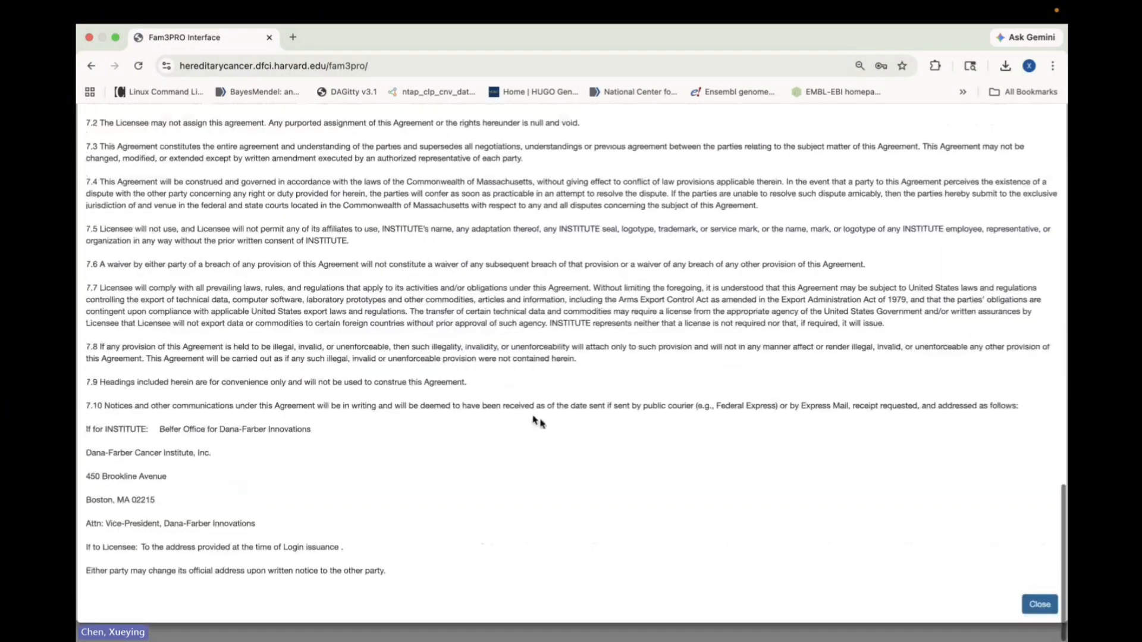
{"action": "left_click", "coordinate": [1040, 606]}
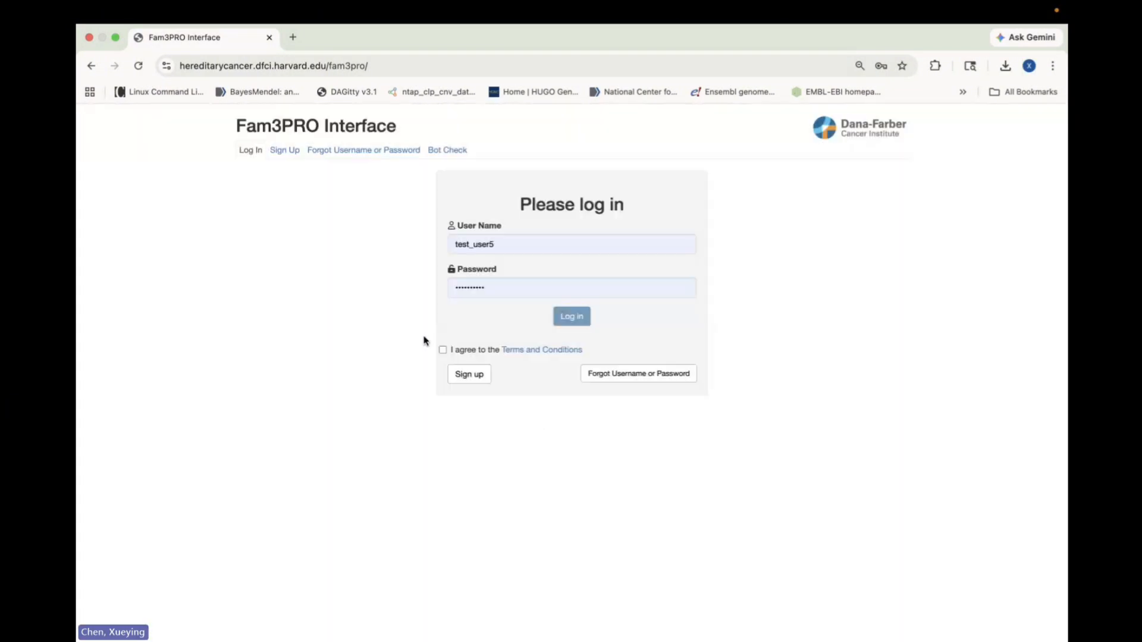
{"action": "left_click", "coordinate": [443, 351]}
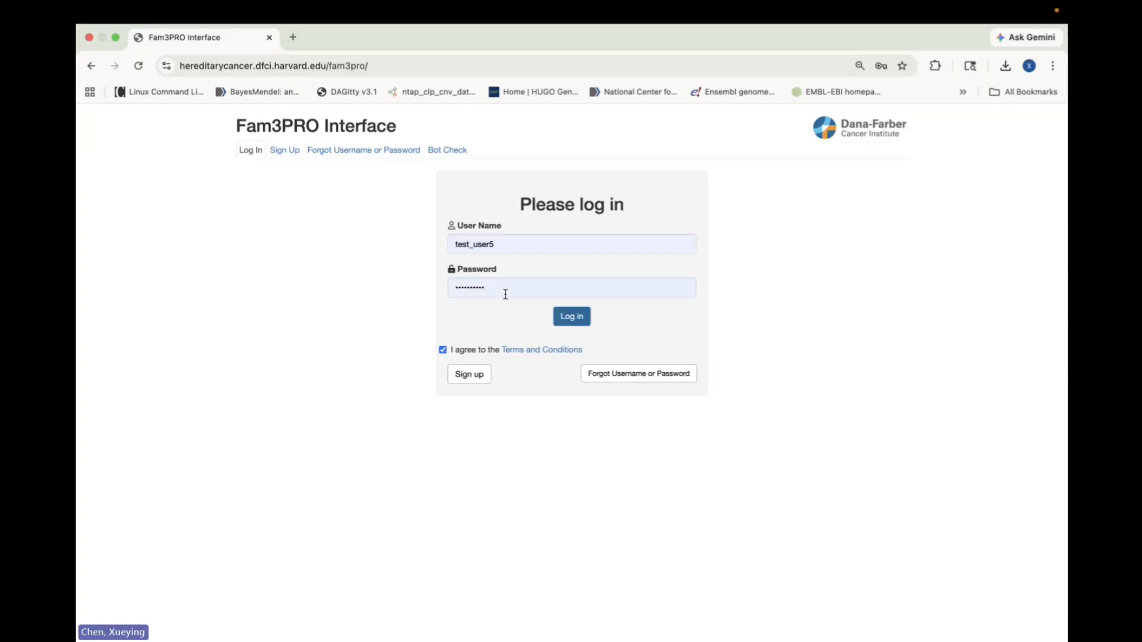
Go to the account sign-up and submit the bot check with all the listed numbers selected.
{"action": "left_click", "coordinate": [285, 156]}
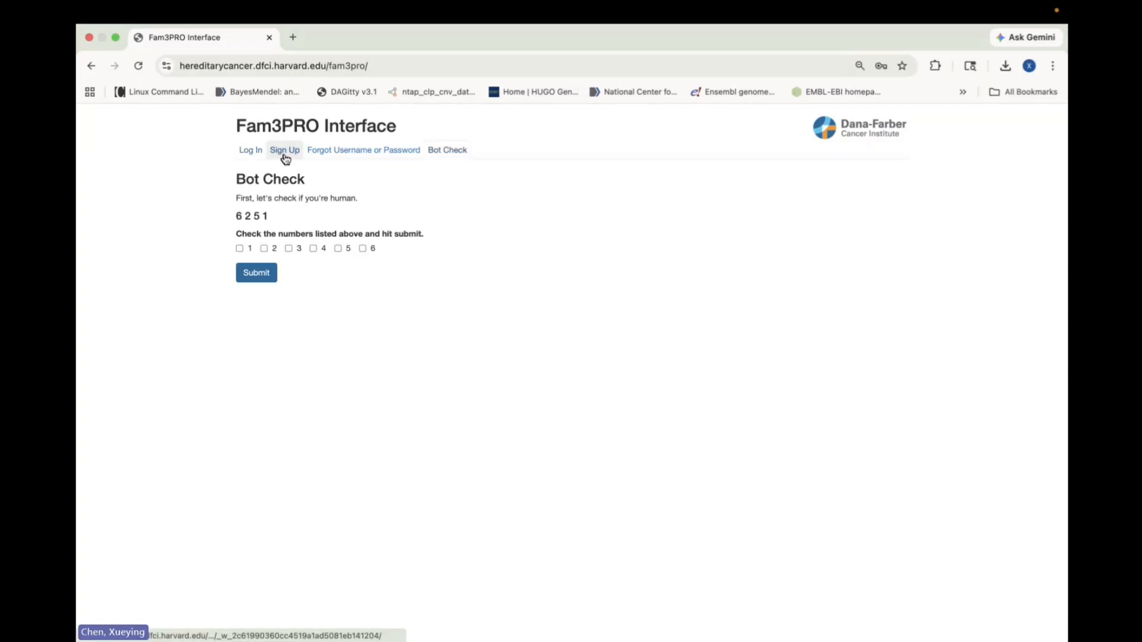
{"action": "left_click", "coordinate": [362, 249]}
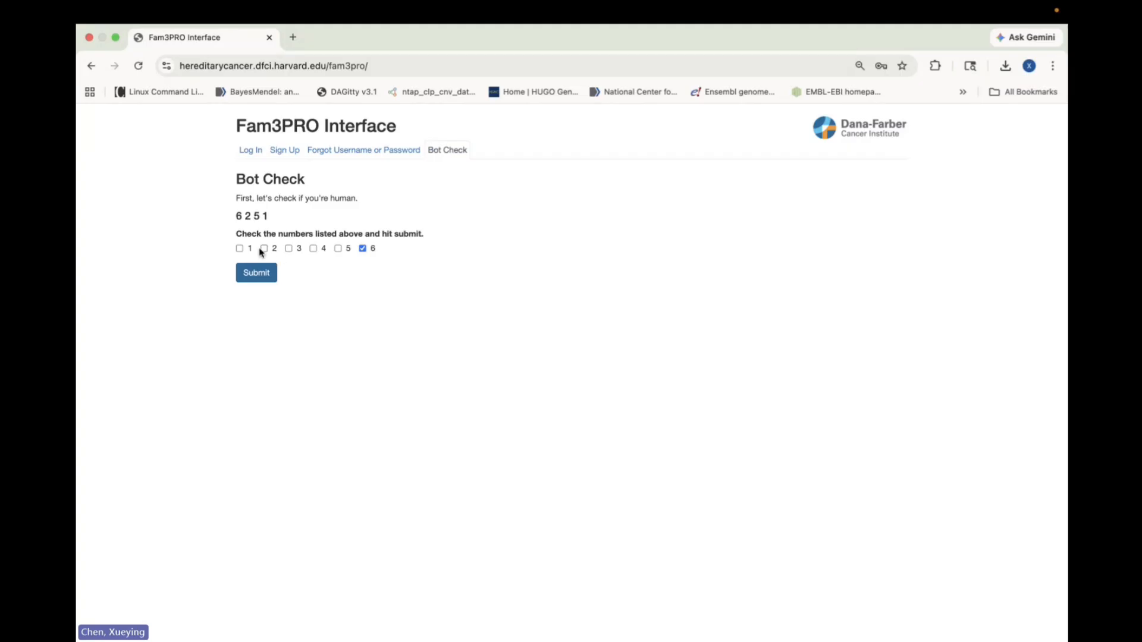
{"action": "left_click", "coordinate": [264, 249]}
{"action": "left_click", "coordinate": [338, 249]}
{"action": "left_click", "coordinate": [240, 249]}
{"action": "left_click", "coordinate": [248, 273]}
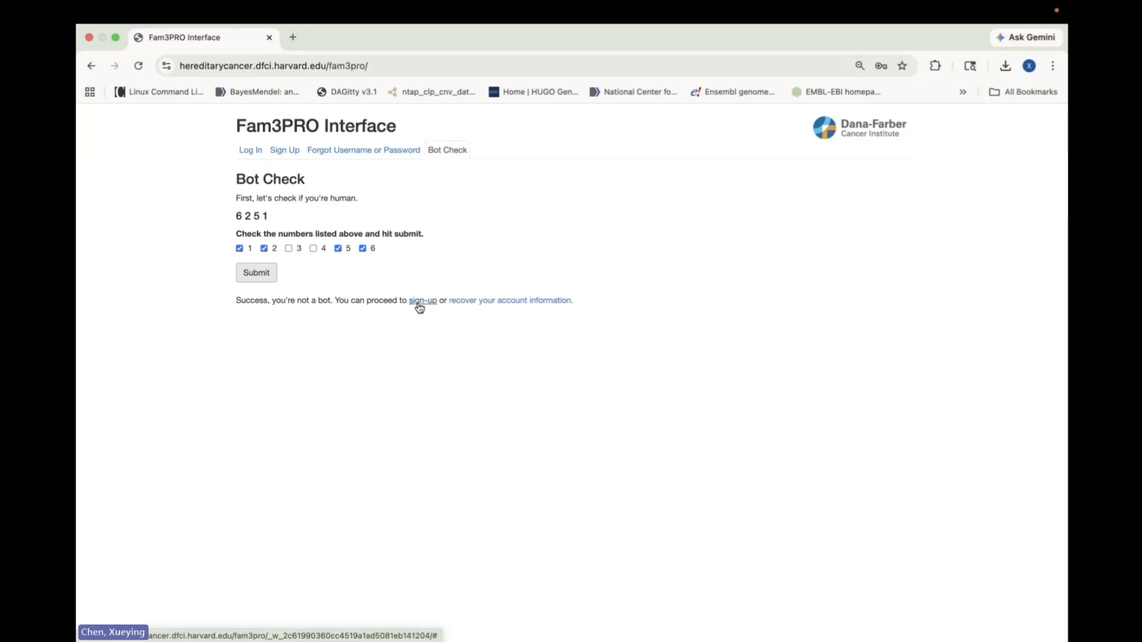
Proceed to sign-up and examine the Create Account form's username, manager, email and password requirements.
{"action": "left_click", "coordinate": [420, 302]}
{"action": "scroll", "coordinate": [339, 316], "scroll_direction": "down", "scroll_amount": 1}
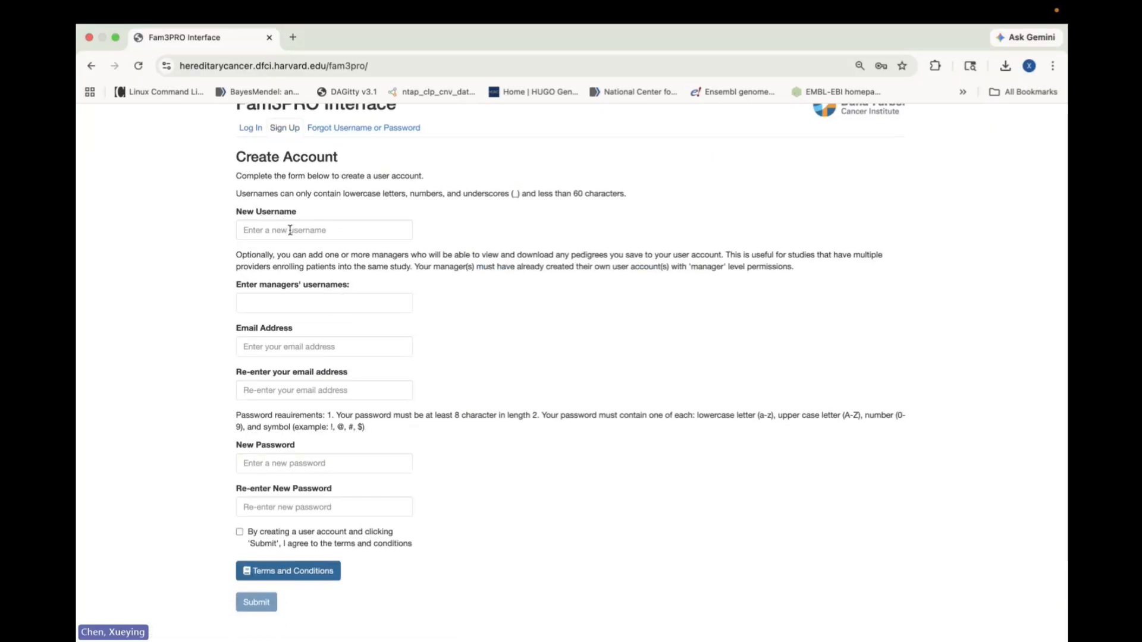
{"action": "scroll", "coordinate": [290, 230], "scroll_direction": "down", "scroll_amount": 1}
{"action": "scroll", "coordinate": [309, 283], "scroll_direction": "down", "scroll_amount": 1}
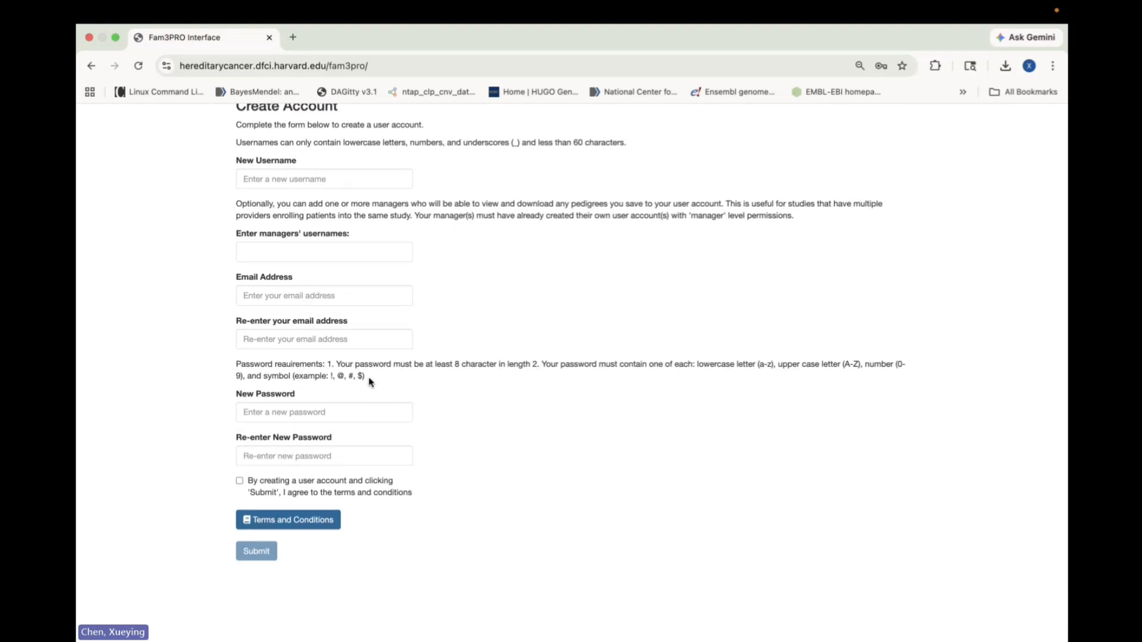
{"action": "scroll", "coordinate": [263, 270], "scroll_direction": "up", "scroll_amount": 3}
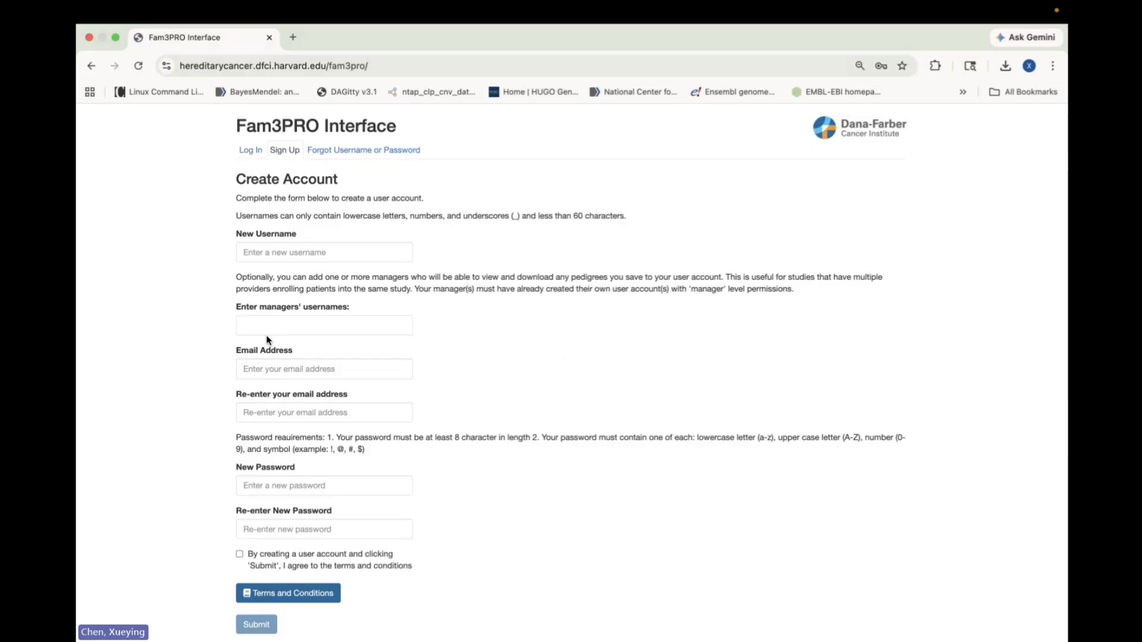
Return to the login form and log in with the prefilled test account credentials.
{"action": "left_click", "coordinate": [250, 150]}
{"action": "left_click", "coordinate": [507, 243]}
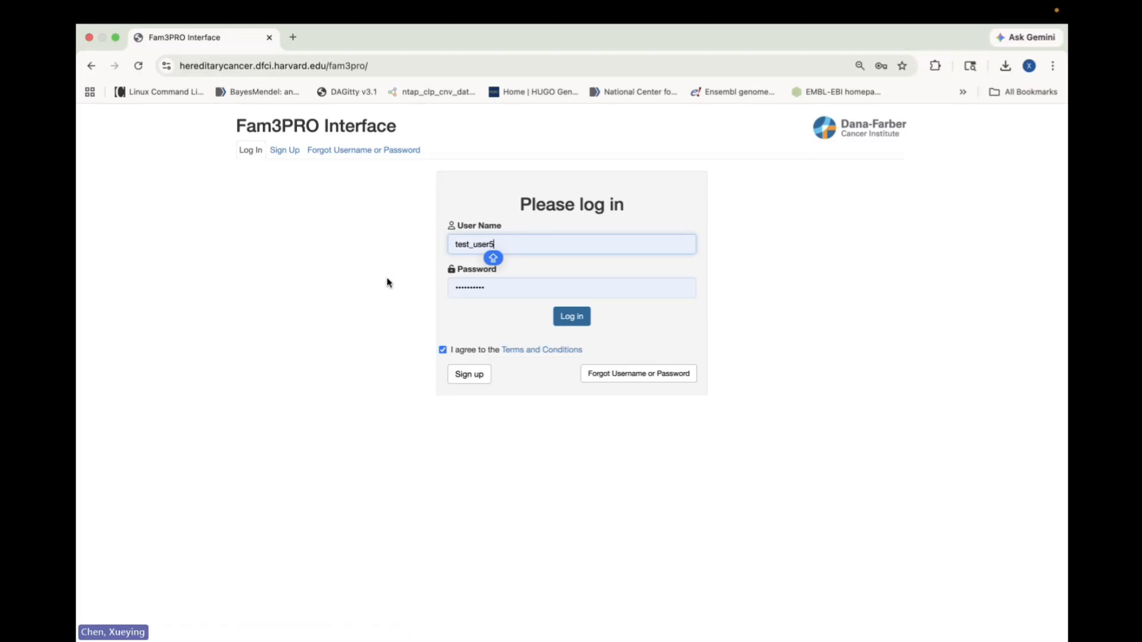
{"action": "left_click", "coordinate": [566, 322]}
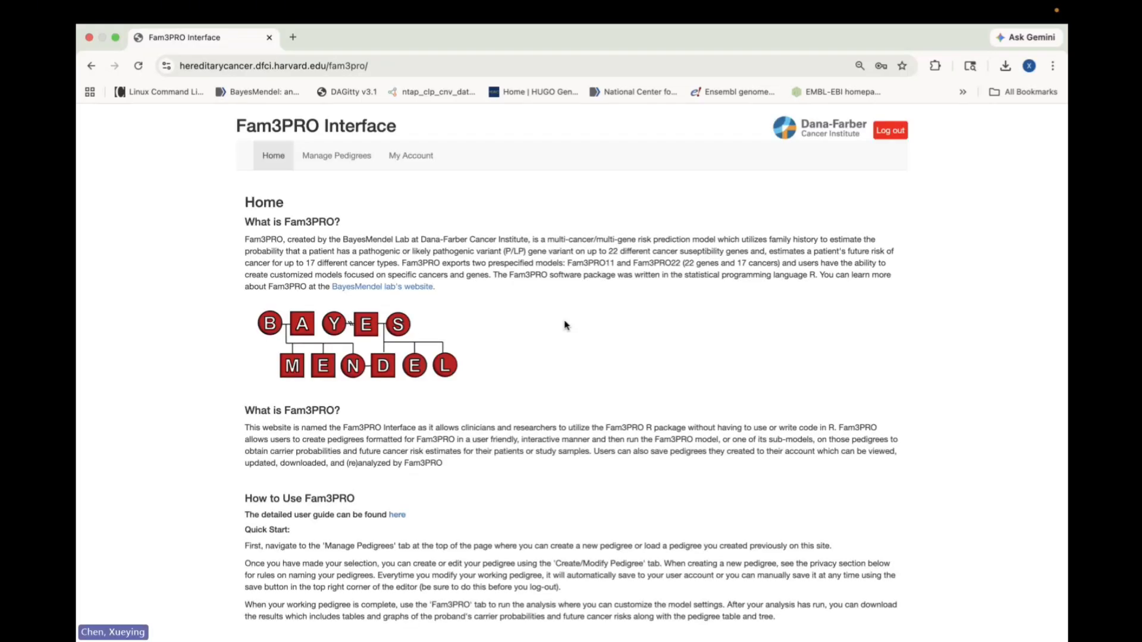
Read the Home page's description of Fam3PRO, its quick-start instructions and the cancers and genes it considers.
{"action": "scroll", "coordinate": [565, 325], "scroll_direction": "down", "scroll_amount": 1}
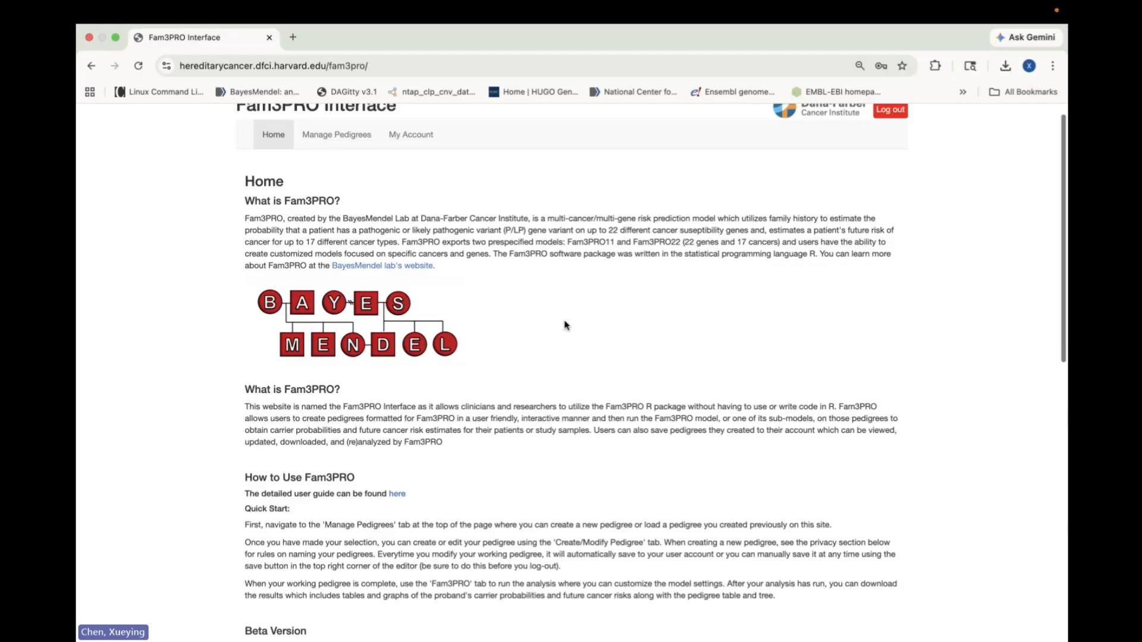
{"action": "scroll", "coordinate": [565, 325], "scroll_direction": "down", "scroll_amount": 3}
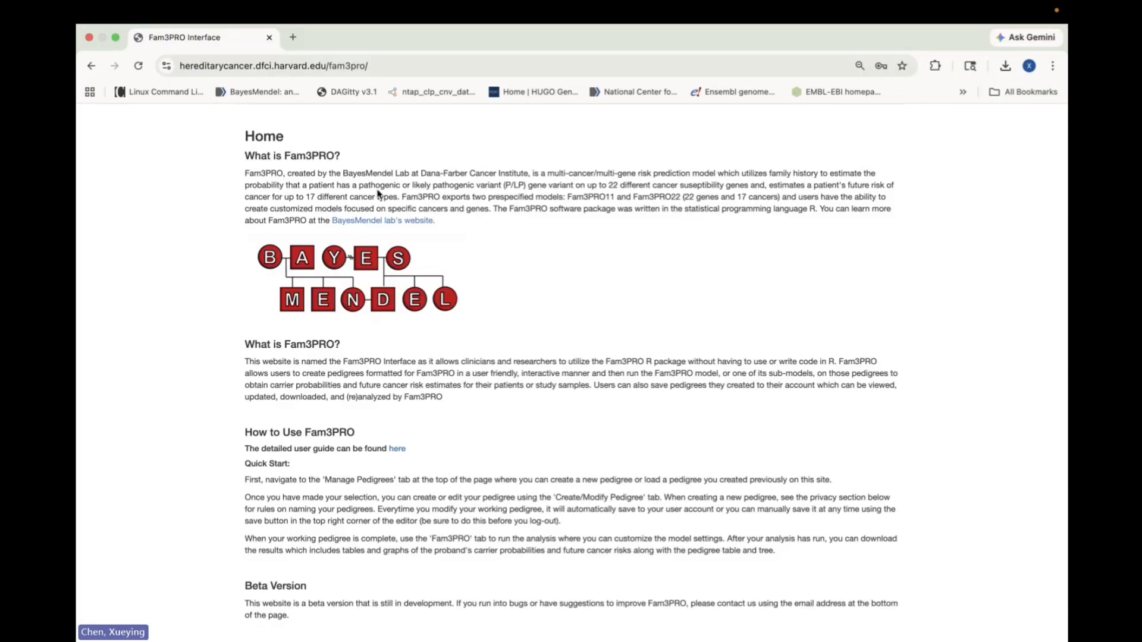
{"action": "scroll", "coordinate": [411, 212], "scroll_direction": "down", "scroll_amount": 1}
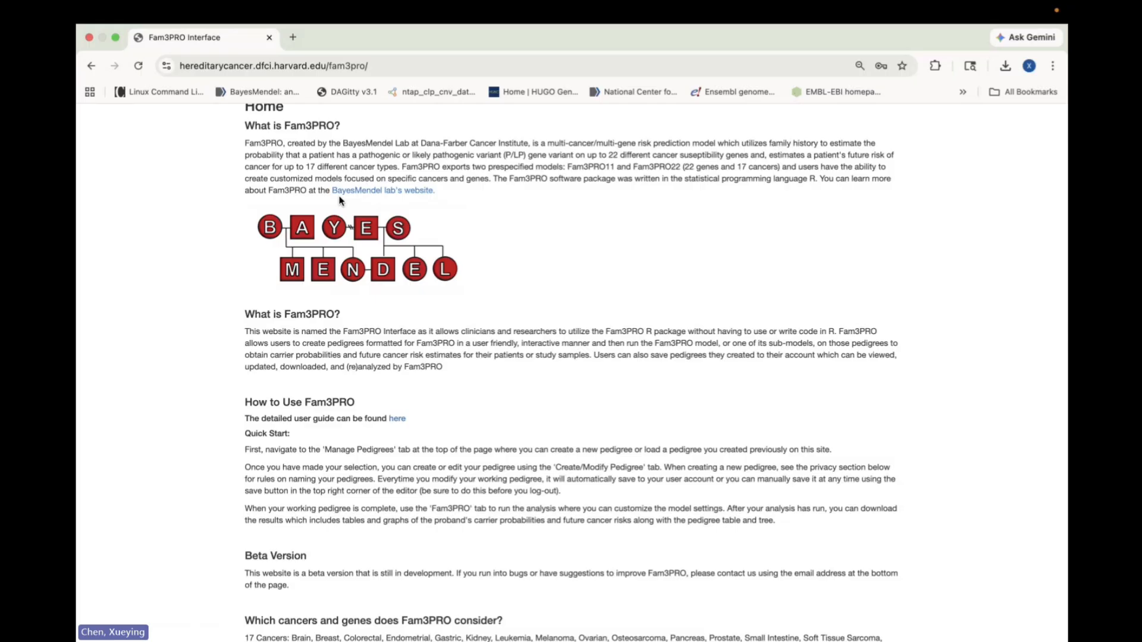
{"action": "scroll", "coordinate": [454, 240], "scroll_direction": "down", "scroll_amount": 3}
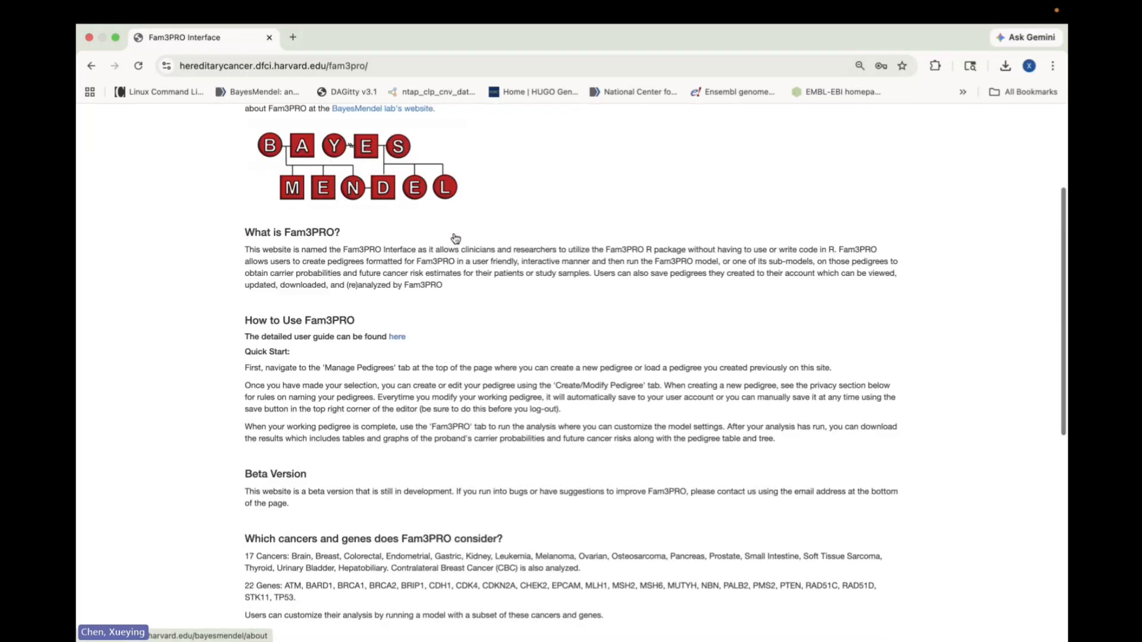
{"action": "scroll", "coordinate": [456, 238], "scroll_direction": "down", "scroll_amount": 1}
{"action": "scroll", "coordinate": [456, 238], "scroll_direction": "up", "scroll_amount": 1}
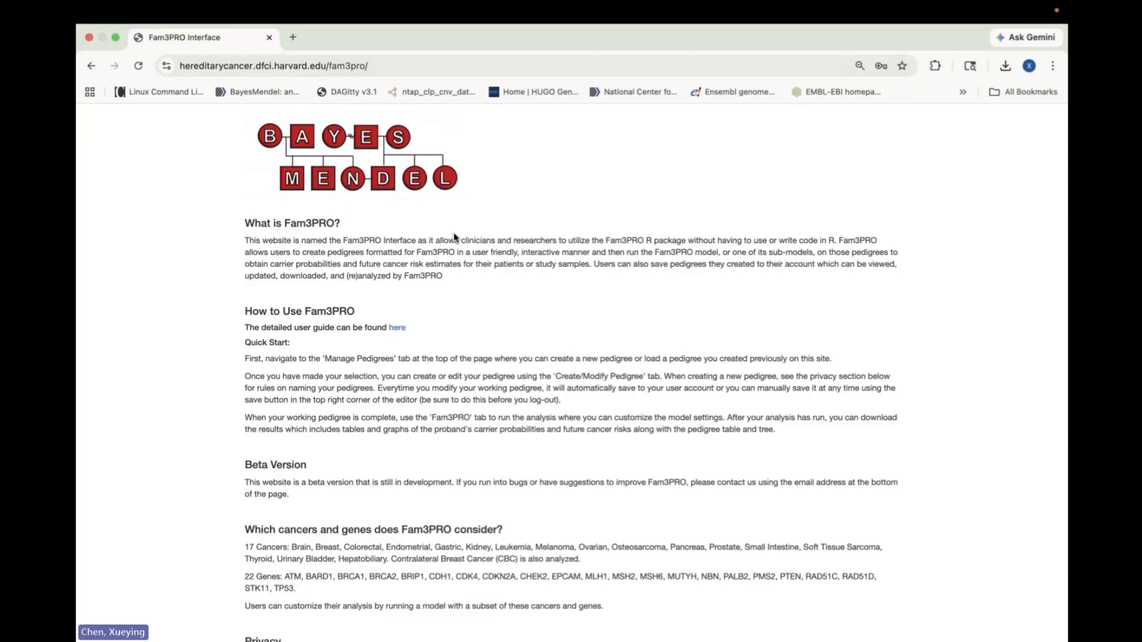
{"action": "scroll", "coordinate": [455, 238], "scroll_direction": "down", "scroll_amount": 1}
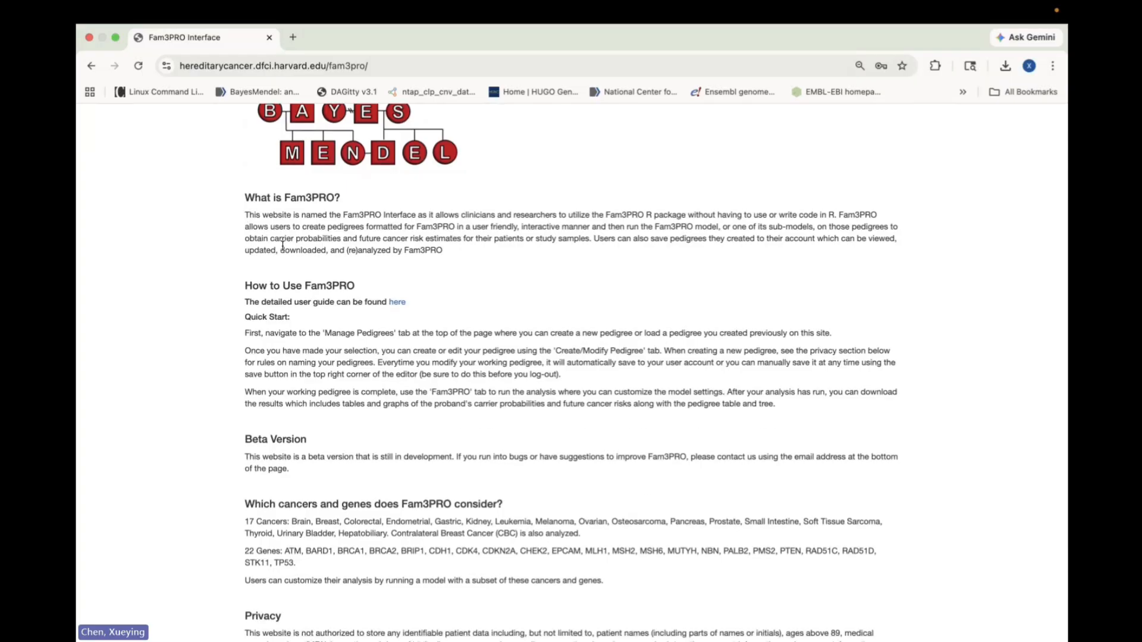
{"action": "scroll", "coordinate": [282, 245], "scroll_direction": "down", "scroll_amount": 4}
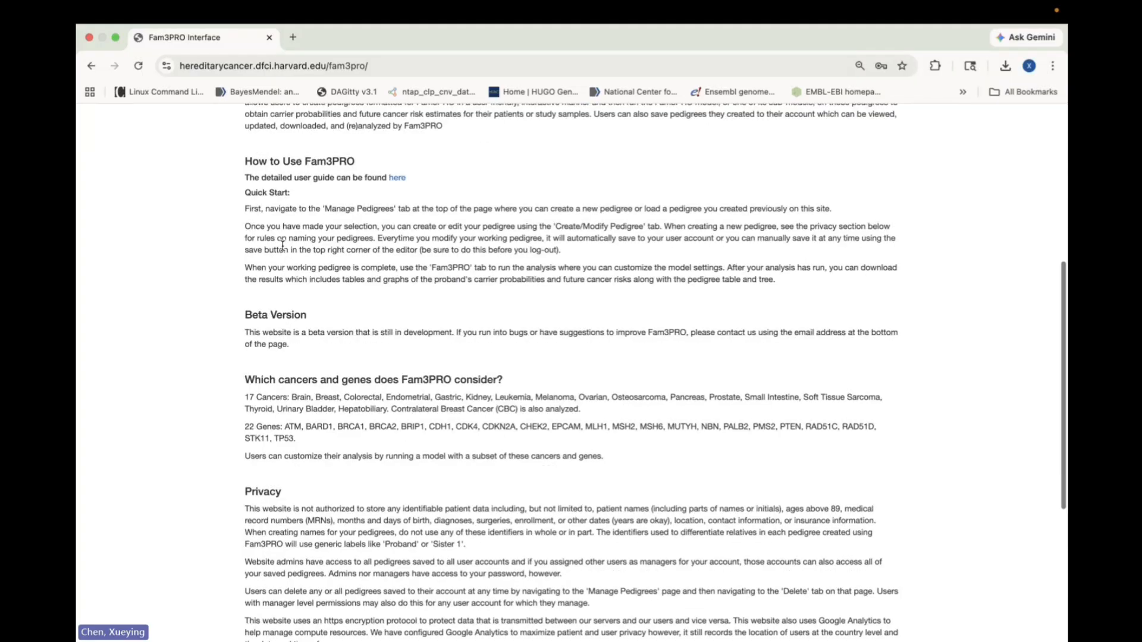
Open the detailed user guide, skim its contents and getting-started pages, and close it.
{"action": "left_click", "coordinate": [398, 179]}
{"action": "scroll", "coordinate": [423, 380], "scroll_direction": "down", "scroll_amount": 20}
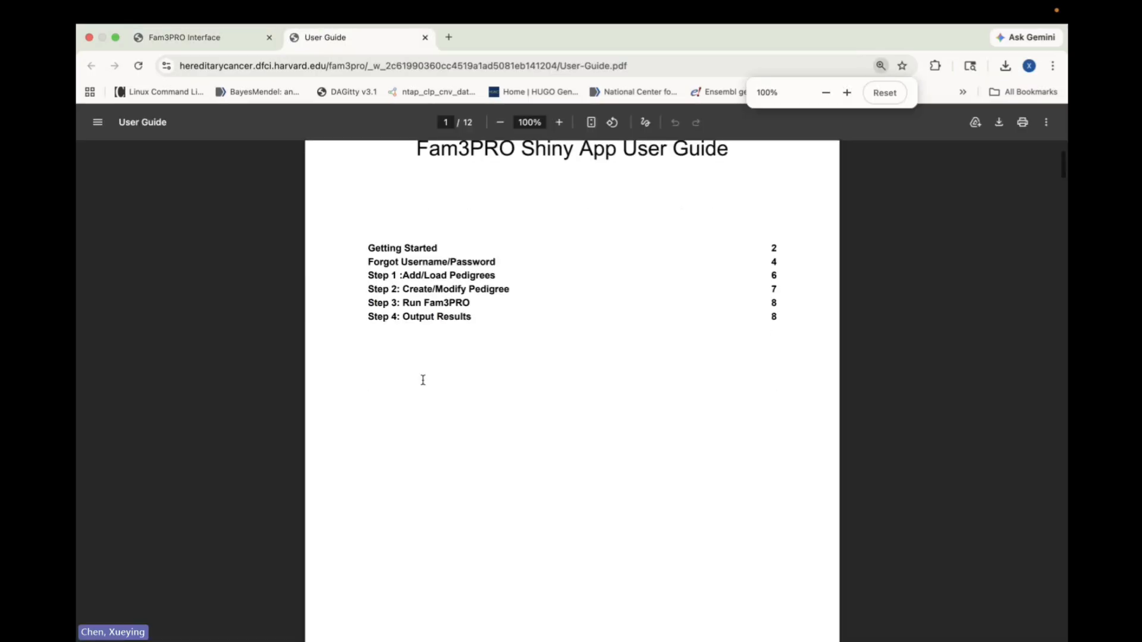
{"action": "scroll", "coordinate": [423, 380], "scroll_direction": "down", "scroll_amount": 15}
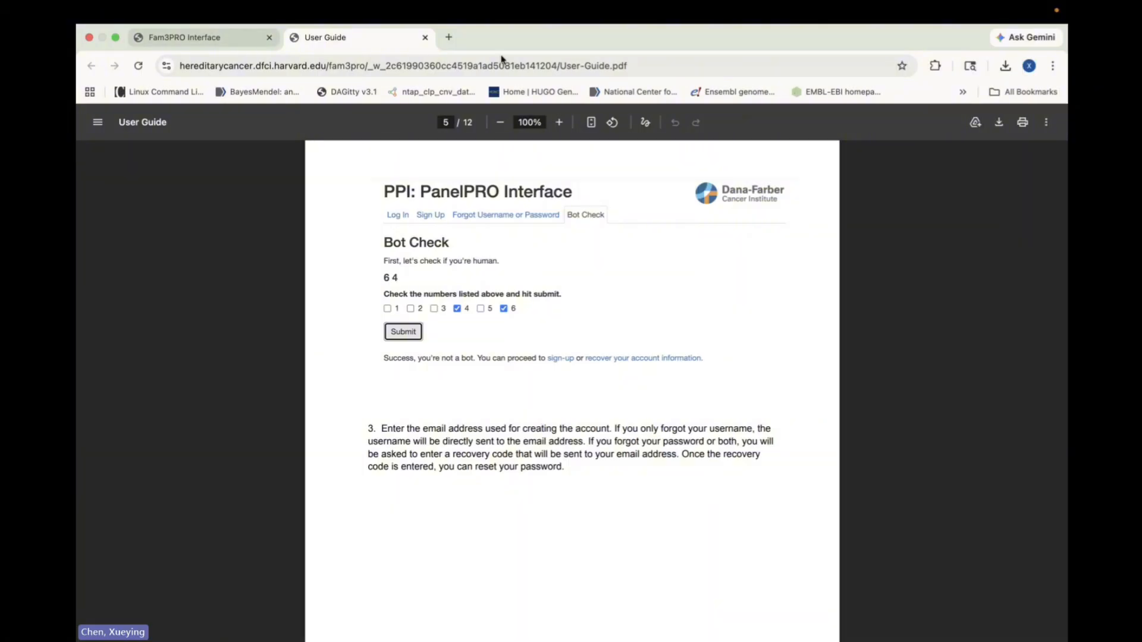
{"action": "left_click", "coordinate": [424, 37]}
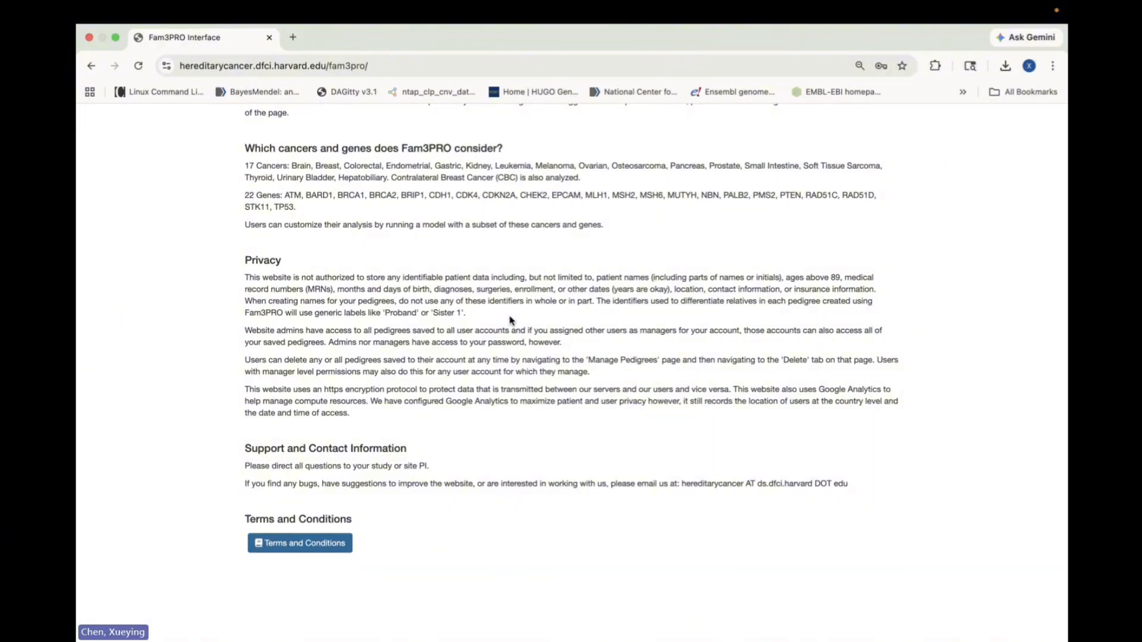
Go to pedigree management and start a new pedigree with the Create new option.
{"action": "scroll", "coordinate": [510, 319], "scroll_direction": "up", "scroll_amount": 3}
{"action": "scroll", "coordinate": [509, 327], "scroll_direction": "down", "scroll_amount": 1}
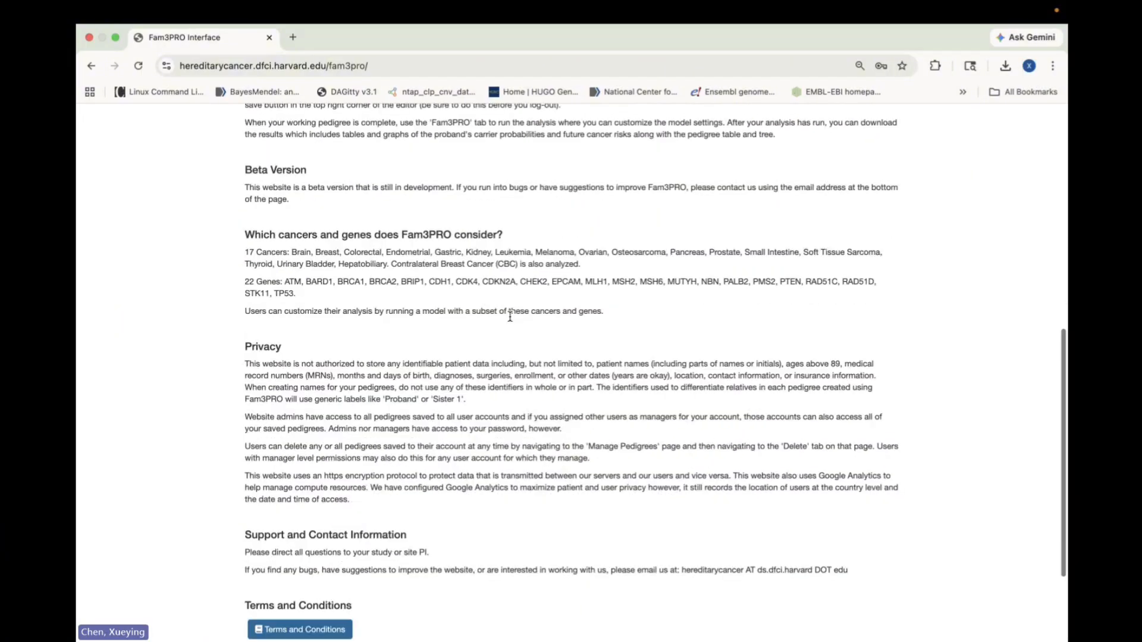
{"action": "scroll", "coordinate": [568, 397], "scroll_direction": "up", "scroll_amount": 8}
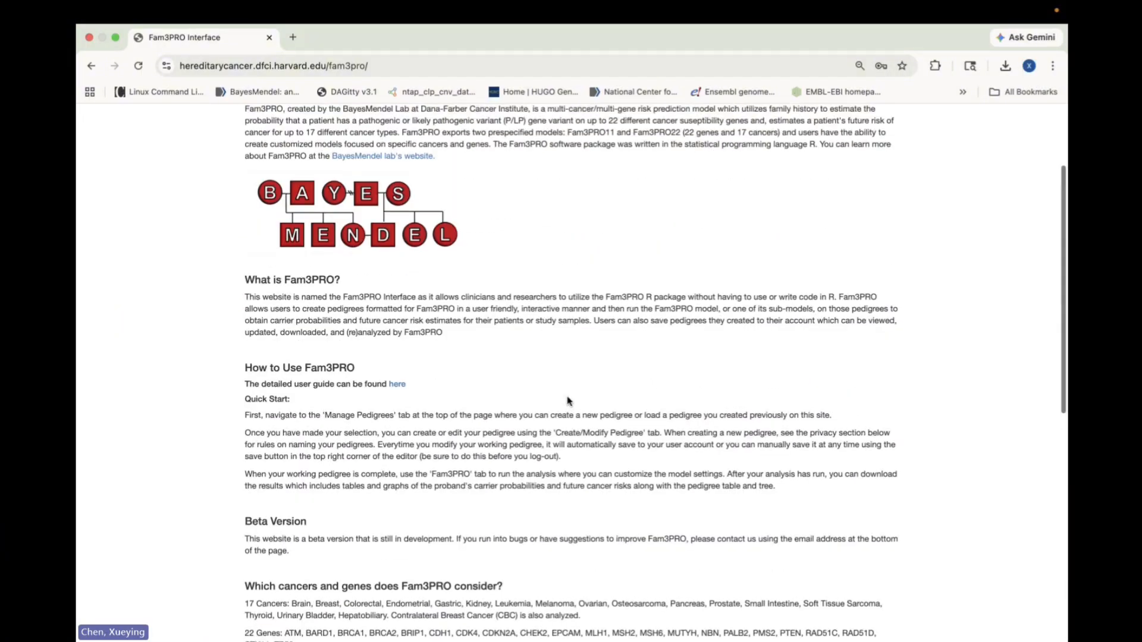
{"action": "scroll", "coordinate": [568, 397], "scroll_direction": "up", "scroll_amount": 1}
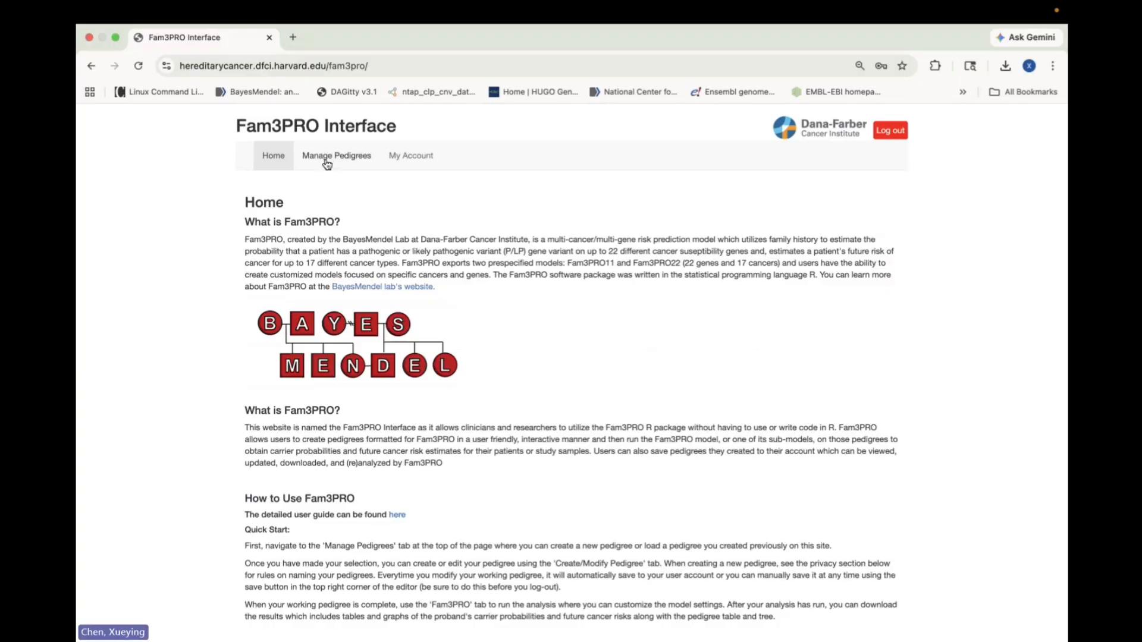
{"action": "left_click", "coordinate": [328, 162]}
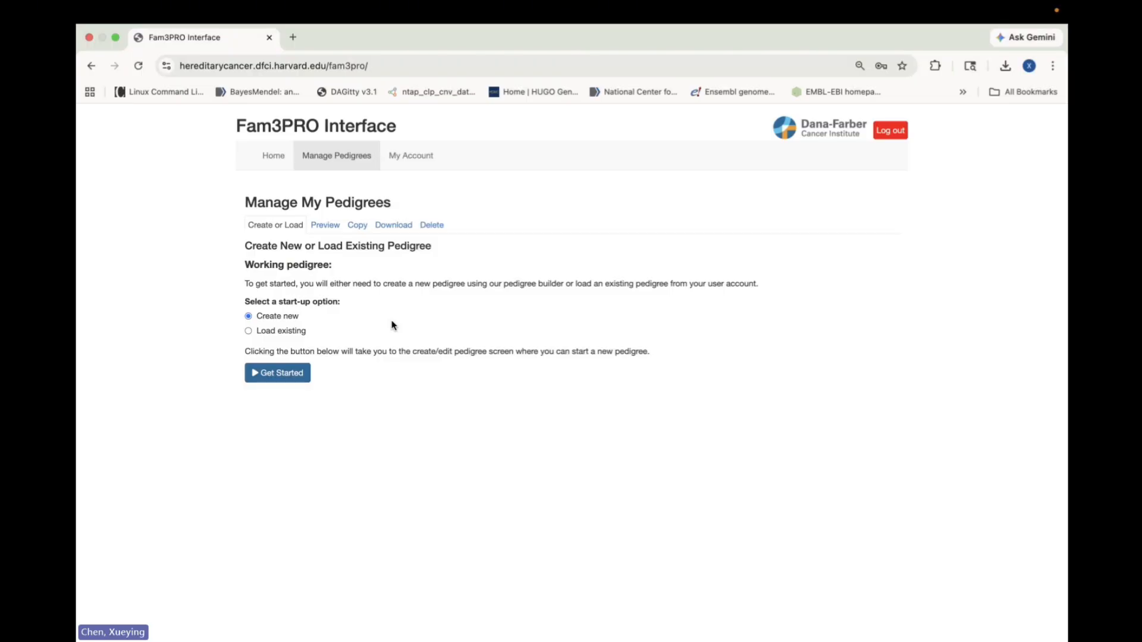
{"action": "left_click", "coordinate": [306, 382]}
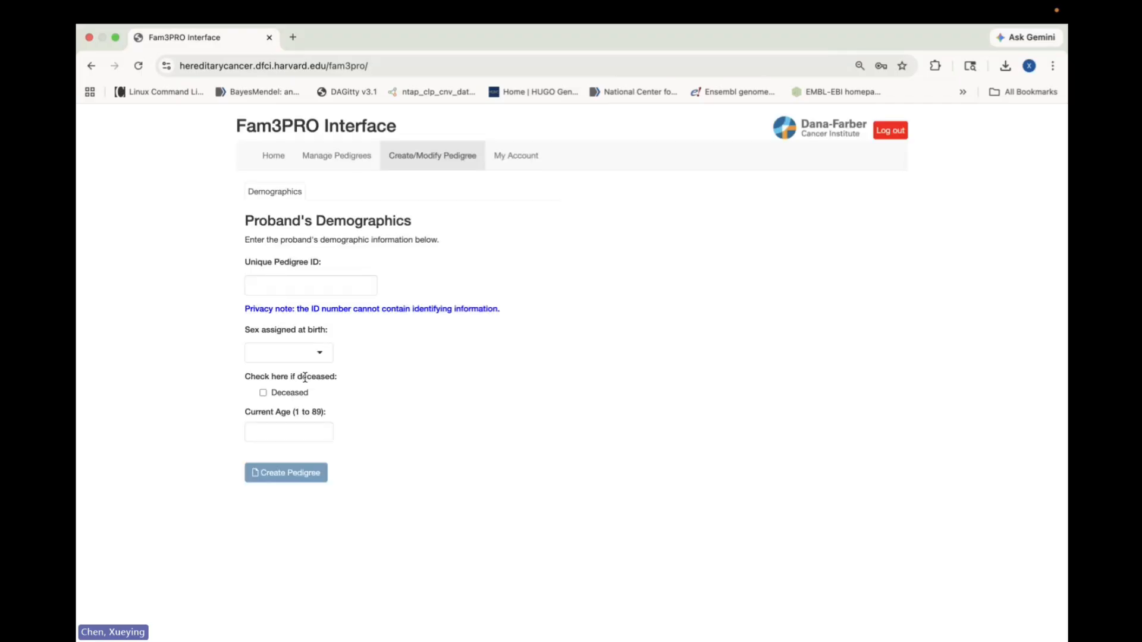
Fill in the proband's demographics with pedigree ID test_pedigree, sex assigned at birth Female and current age 63.
{"action": "left_click", "coordinate": [307, 288]}
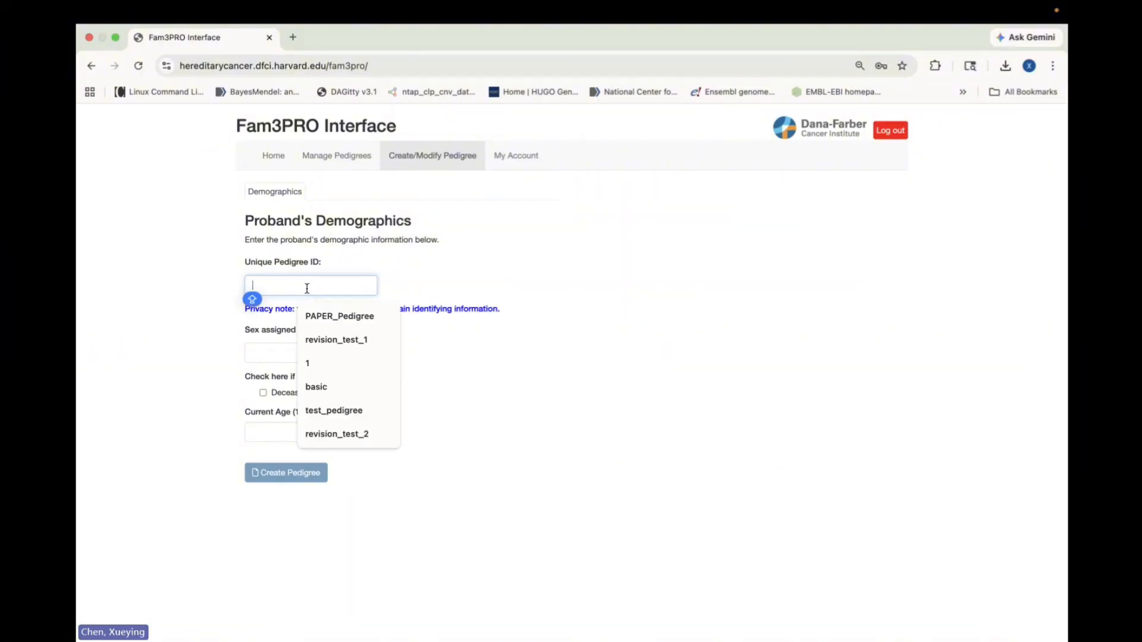
{"action": "type", "text": "tes"}
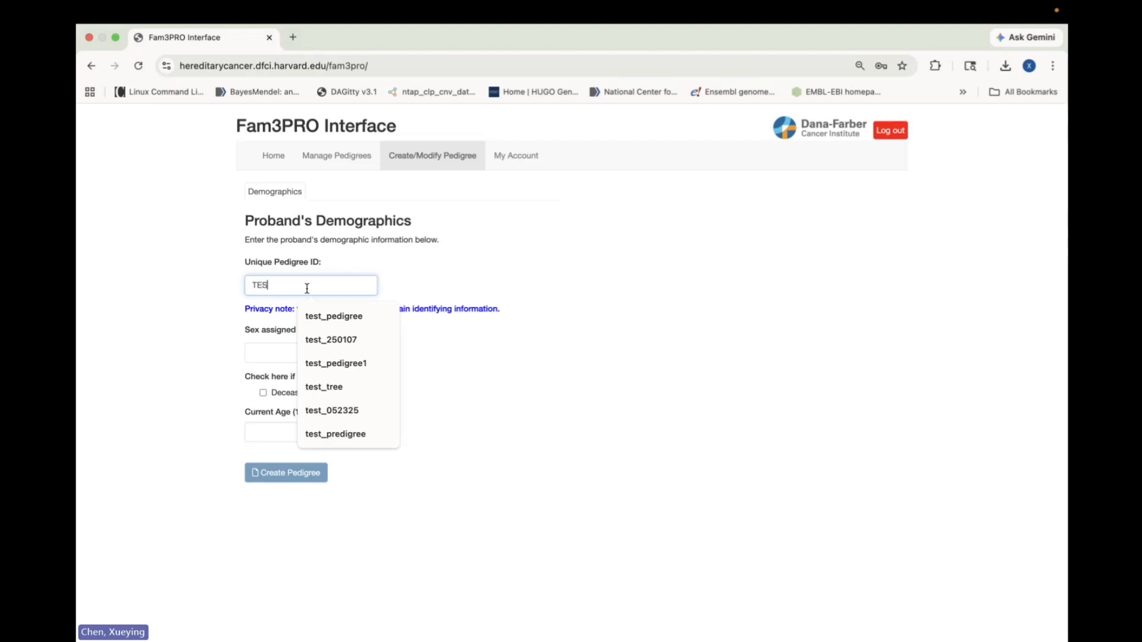
{"action": "left_click", "coordinate": [353, 310]}
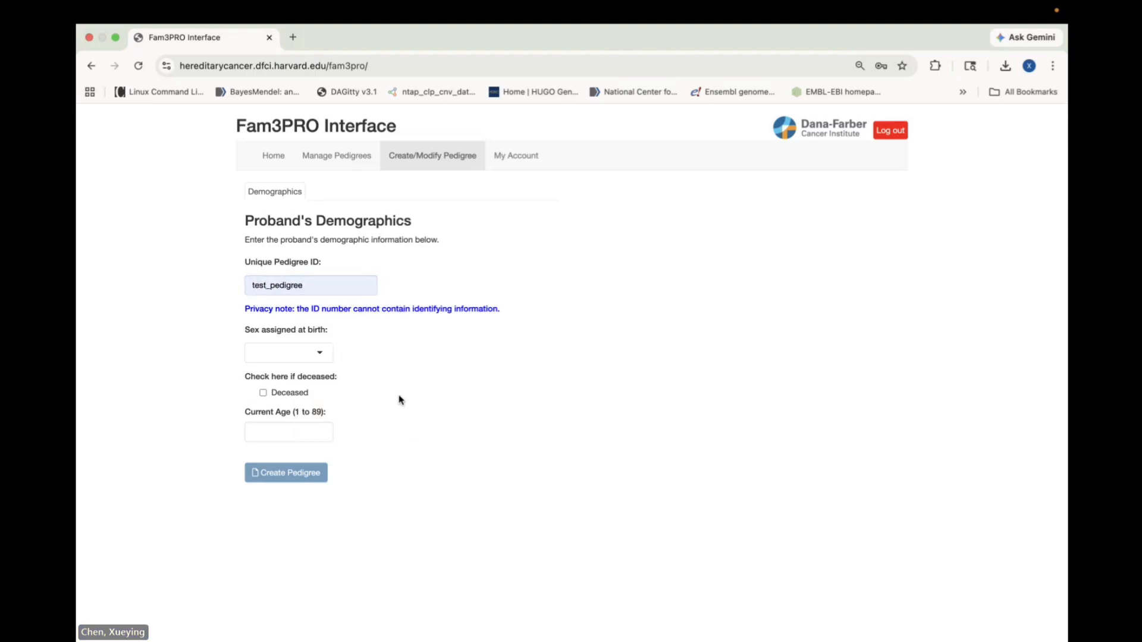
{"action": "left_click", "coordinate": [317, 357]}
{"action": "left_click", "coordinate": [300, 379]}
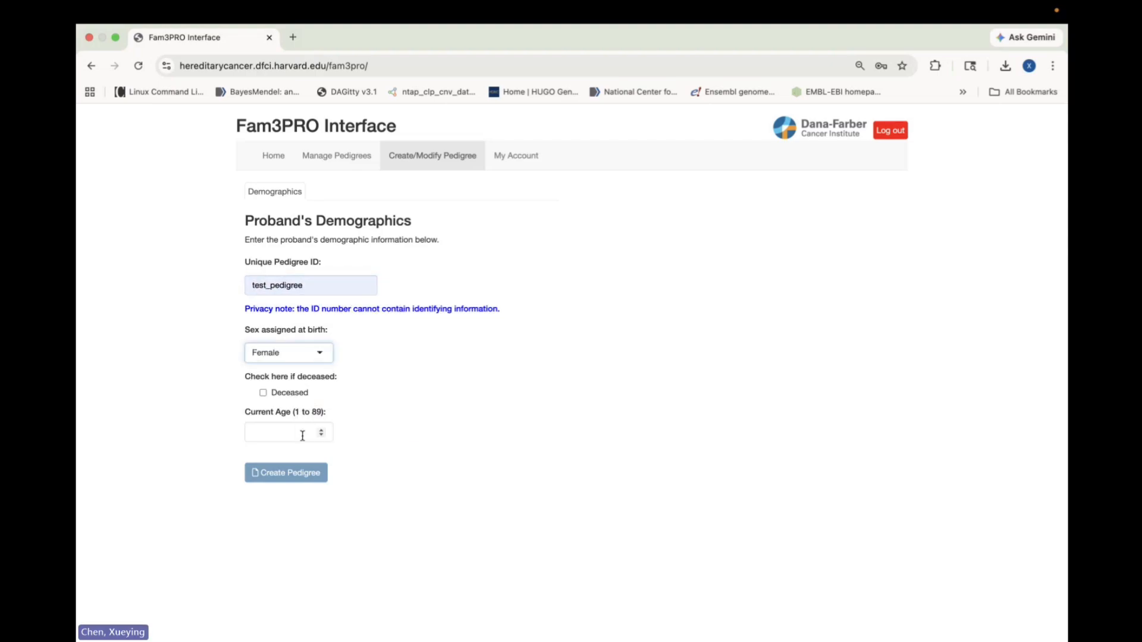
{"action": "left_click", "coordinate": [286, 433]}
{"action": "key", "text": "Caps_Lock"}
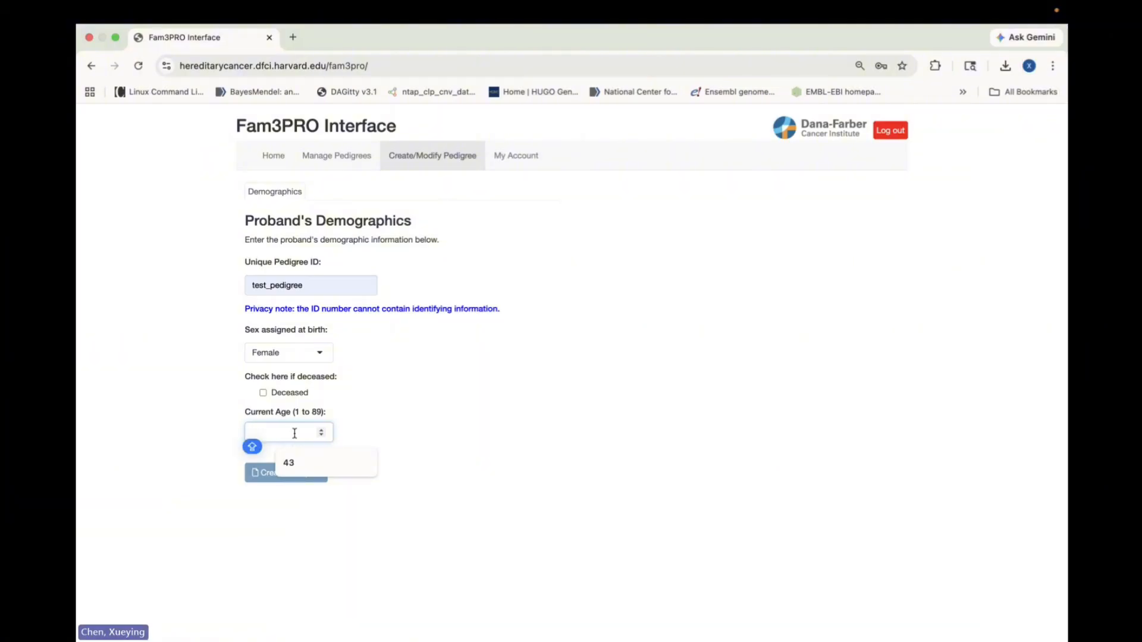
{"action": "type", "text": "63"}
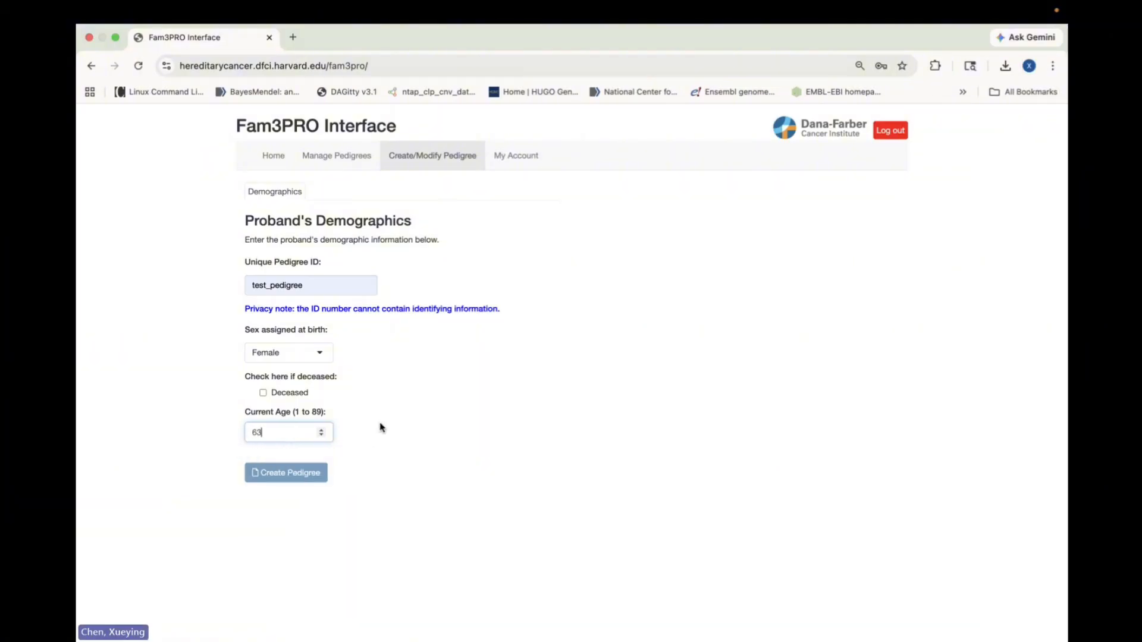
Create the pedigree from the entered demographics and review the proband's race, Hispanic ethnicity and ancestry options.
{"action": "left_click", "coordinate": [315, 480]}
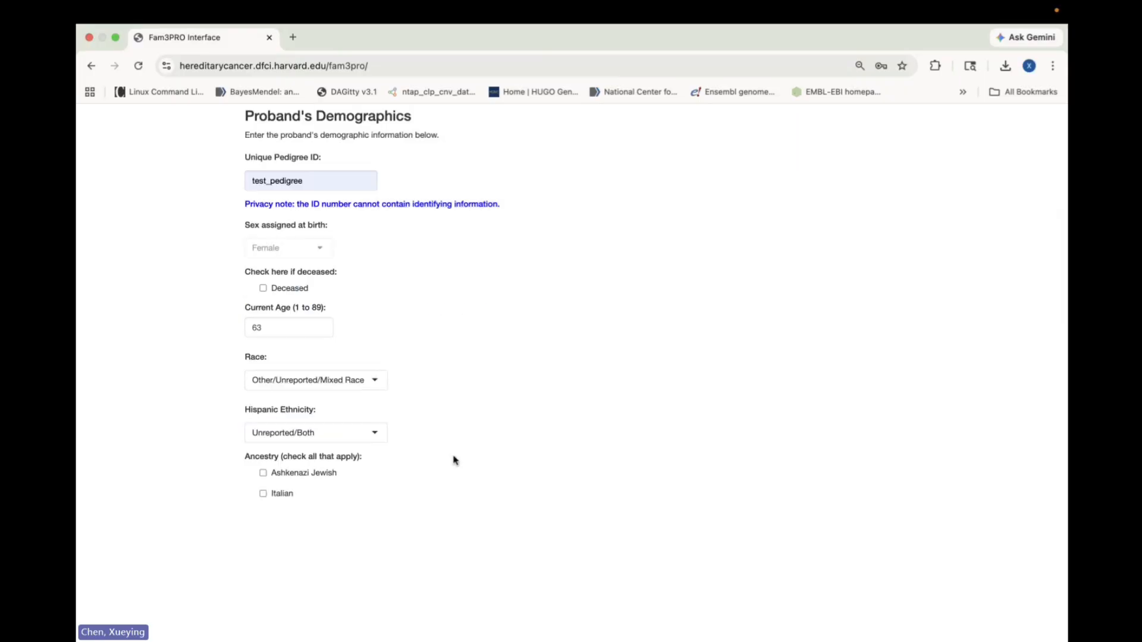
{"action": "scroll", "coordinate": [455, 461], "scroll_direction": "down", "scroll_amount": 2}
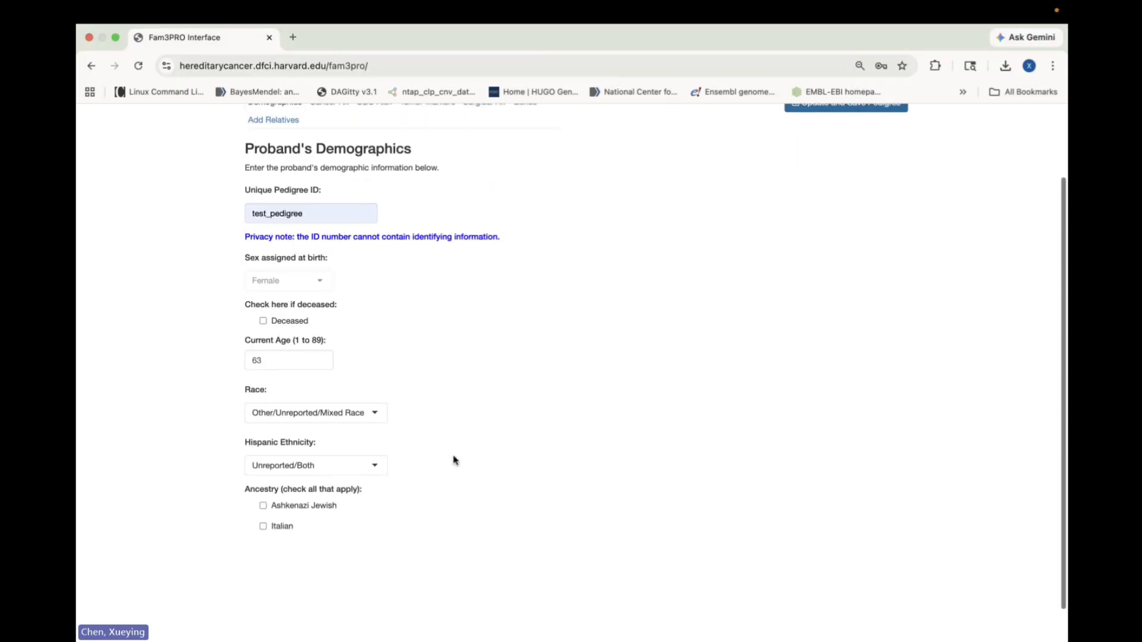
{"action": "left_click", "coordinate": [375, 394]}
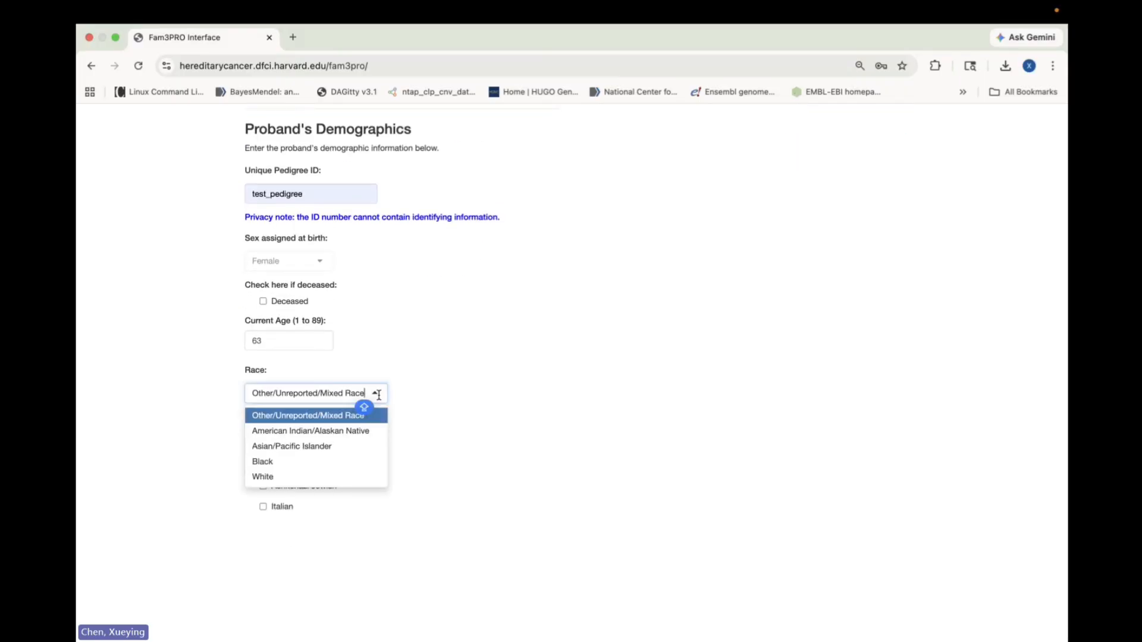
{"action": "left_click", "coordinate": [436, 459]}
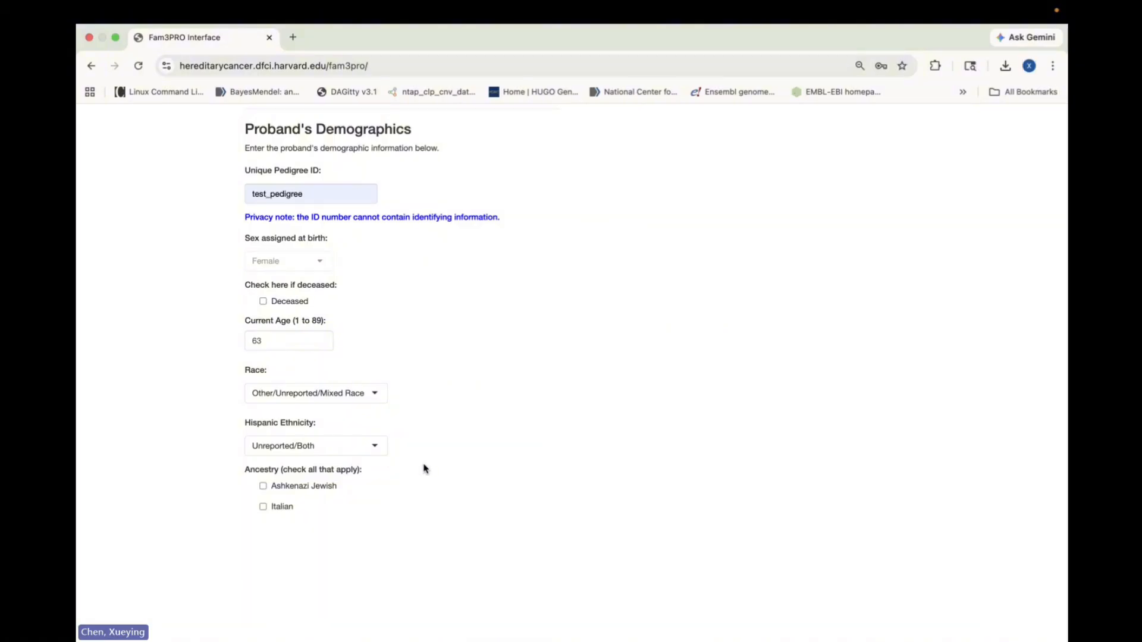
{"action": "left_click", "coordinate": [386, 453]}
{"action": "left_click", "coordinate": [424, 473]}
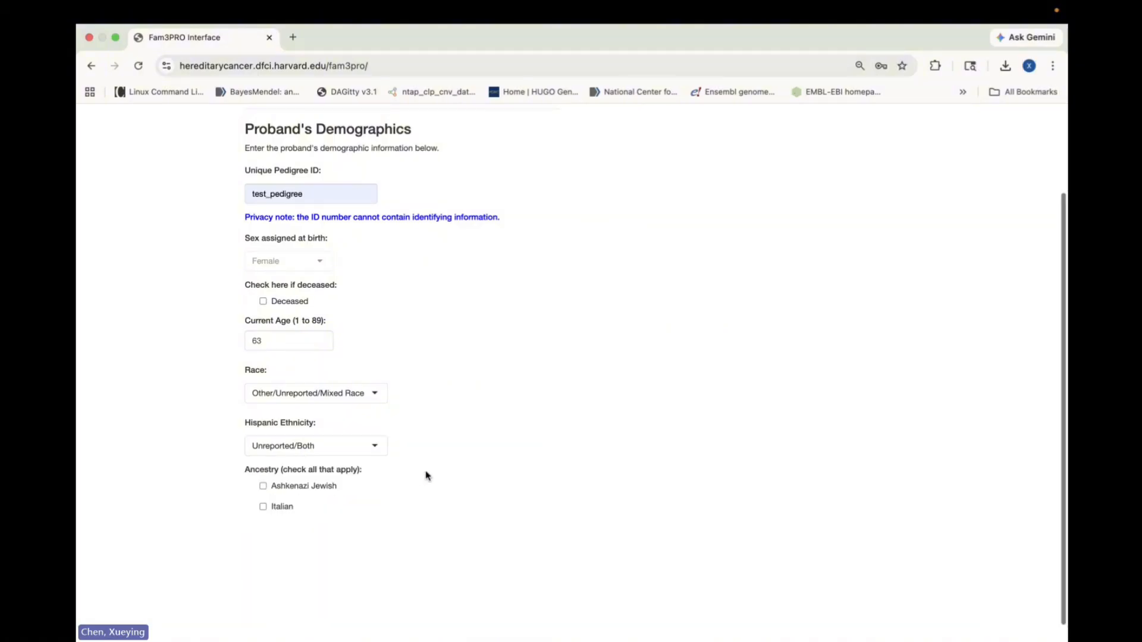
{"action": "scroll", "coordinate": [426, 476], "scroll_direction": "up", "scroll_amount": 3}
{"action": "scroll", "coordinate": [426, 476], "scroll_direction": "up", "scroll_amount": 1}
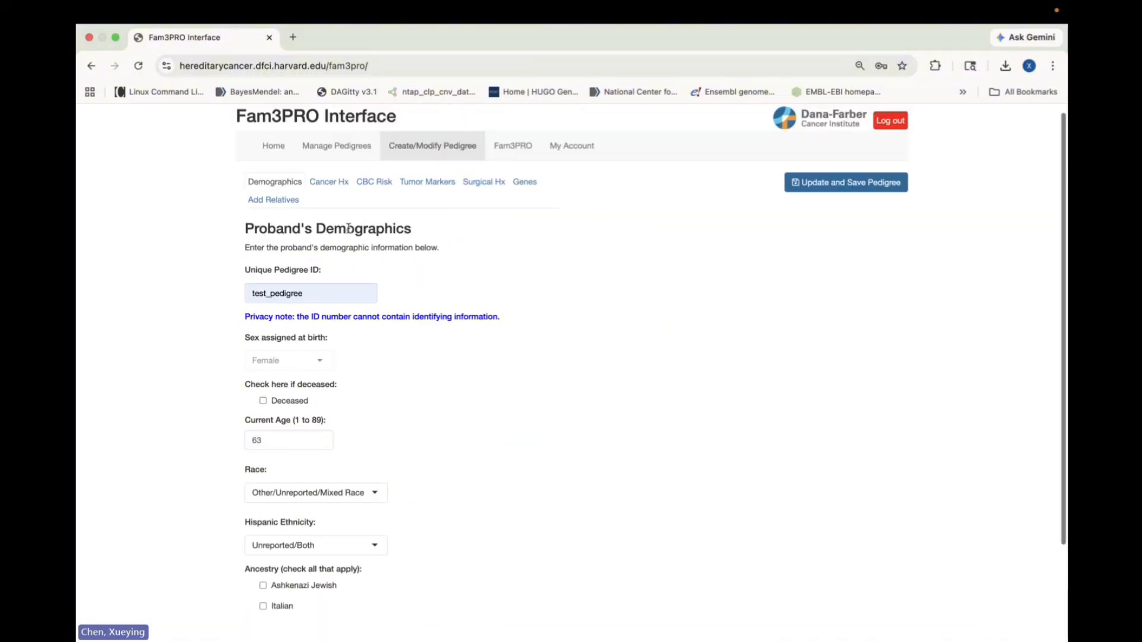
Add a cancer entry to the proband's cancer history and look through the available cancer types.
{"action": "left_click", "coordinate": [336, 187]}
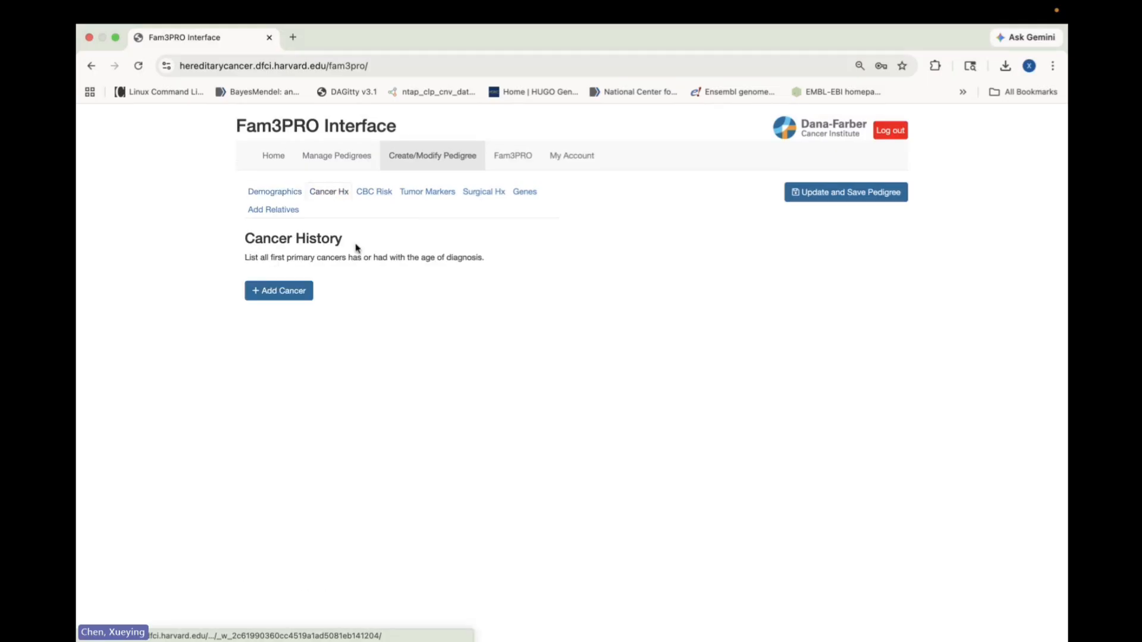
{"action": "left_click", "coordinate": [265, 293]}
{"action": "left_click", "coordinate": [316, 303]}
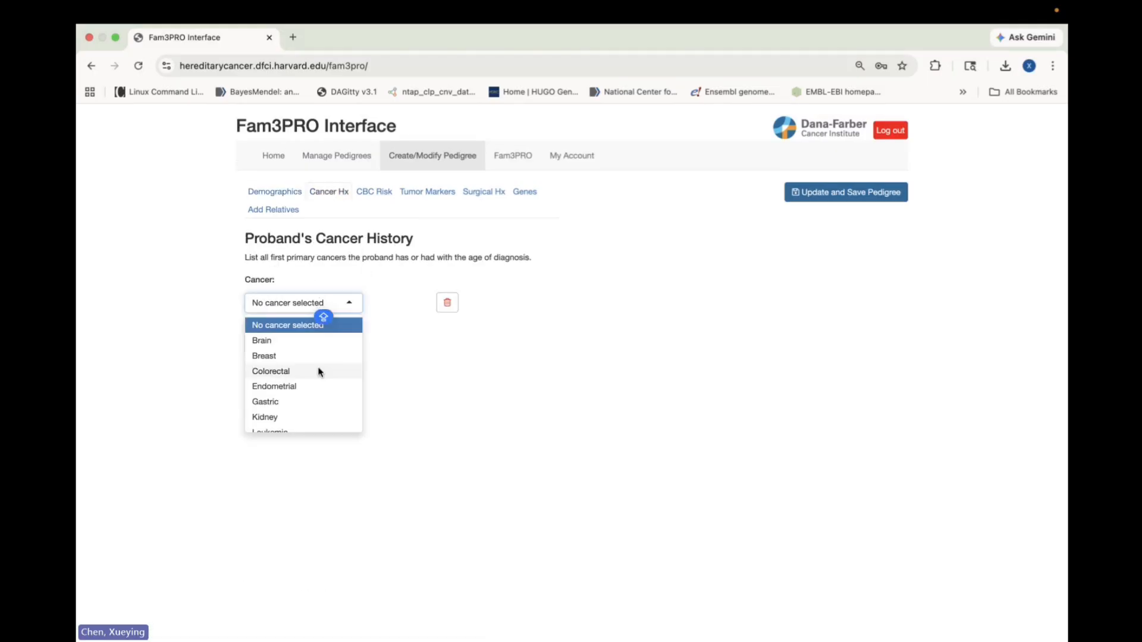
{"action": "scroll", "coordinate": [319, 370], "scroll_direction": "down", "scroll_amount": 5}
{"action": "scroll", "coordinate": [319, 372], "scroll_direction": "down", "scroll_amount": 2}
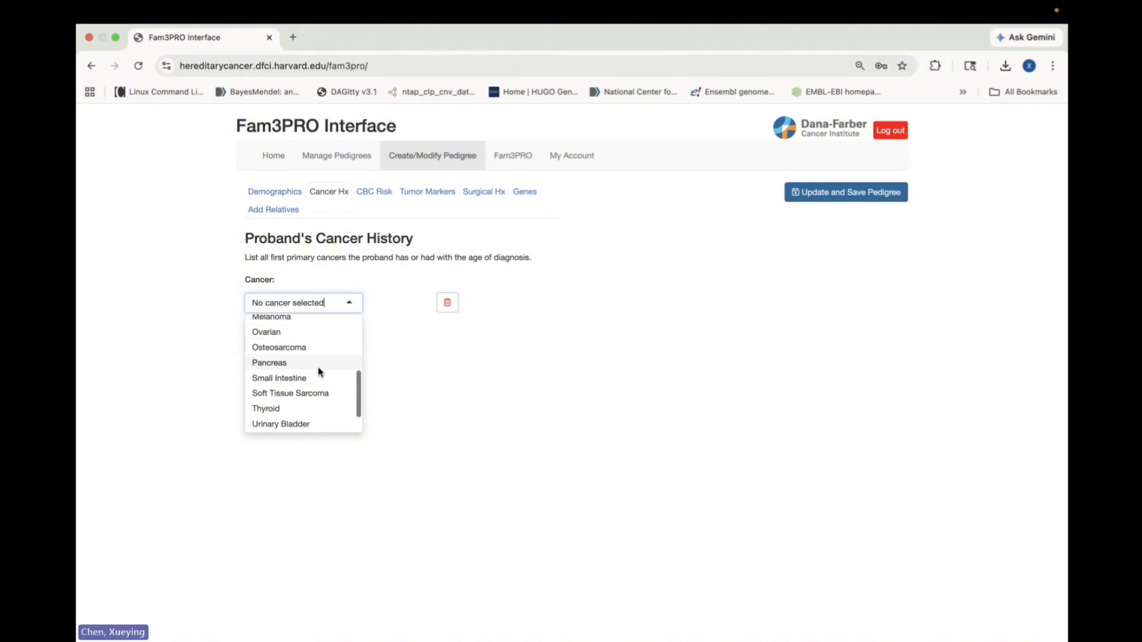
{"action": "scroll", "coordinate": [319, 373], "scroll_direction": "up", "scroll_amount": 5}
{"action": "scroll", "coordinate": [319, 372], "scroll_direction": "up", "scroll_amount": 2}
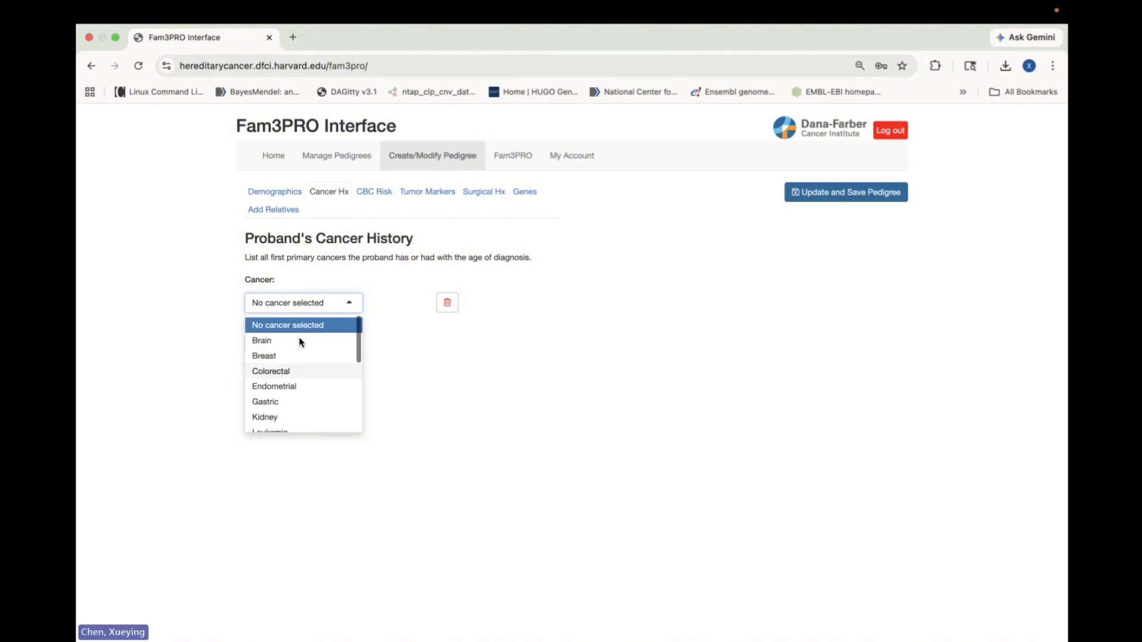
{"action": "left_click", "coordinate": [298, 339]}
{"action": "left_click", "coordinate": [391, 303]}
{"action": "left_click", "coordinate": [354, 309]}
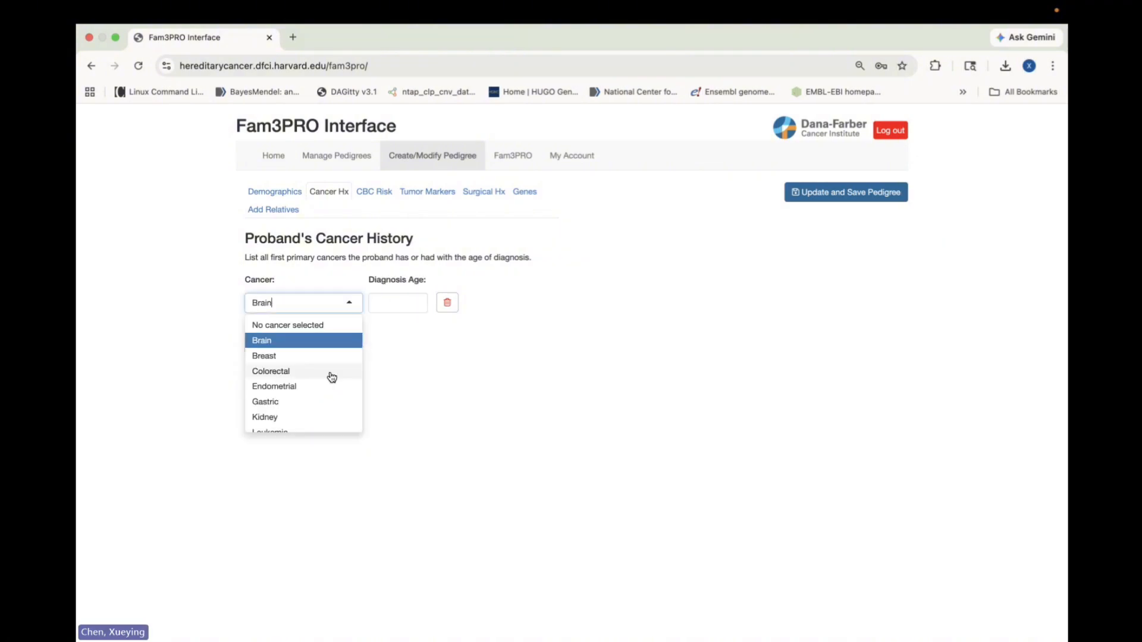
{"action": "scroll", "coordinate": [326, 376], "scroll_direction": "down", "scroll_amount": 2}
{"action": "scroll", "coordinate": [322, 380], "scroll_direction": "up", "scroll_amount": 2}
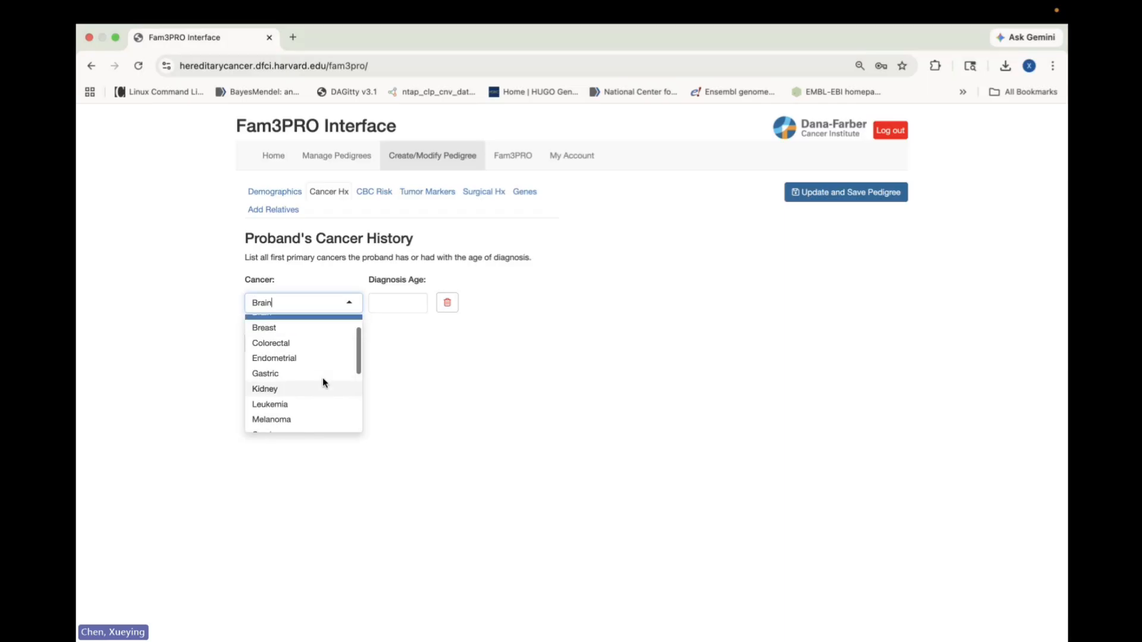
{"action": "left_click", "coordinate": [404, 325]}
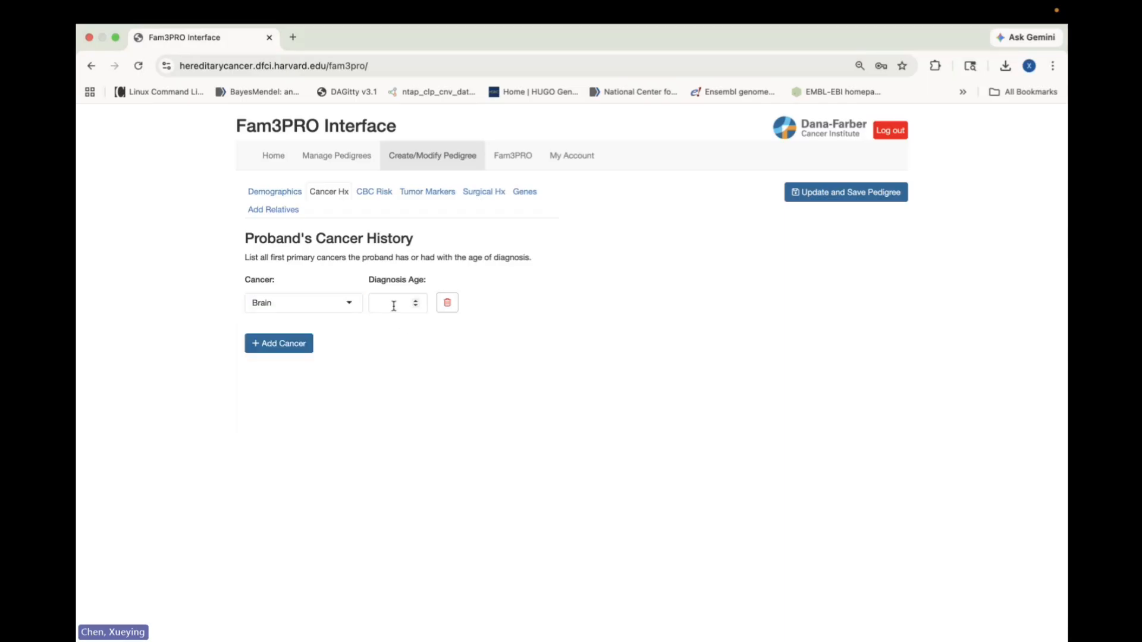
{"action": "left_click", "coordinate": [392, 306]}
Record Breast as the proband's cancer with diagnosis age 58, keeping contralateral breast cancer at No.
{"action": "left_click", "coordinate": [349, 304]}
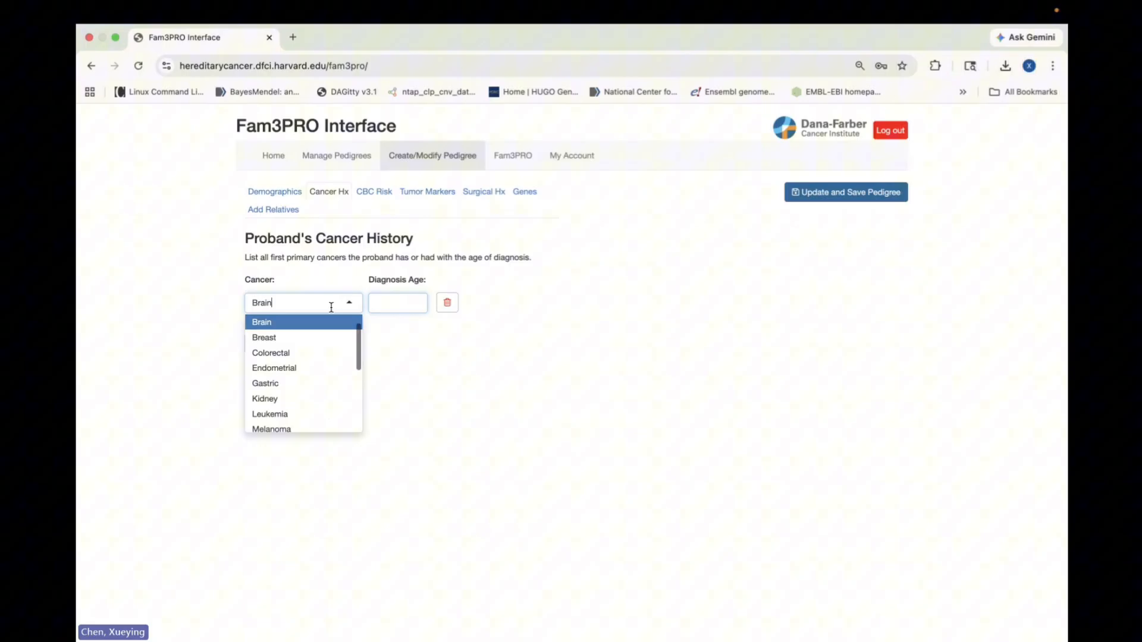
{"action": "left_click", "coordinate": [329, 339]}
{"action": "left_click", "coordinate": [403, 304]}
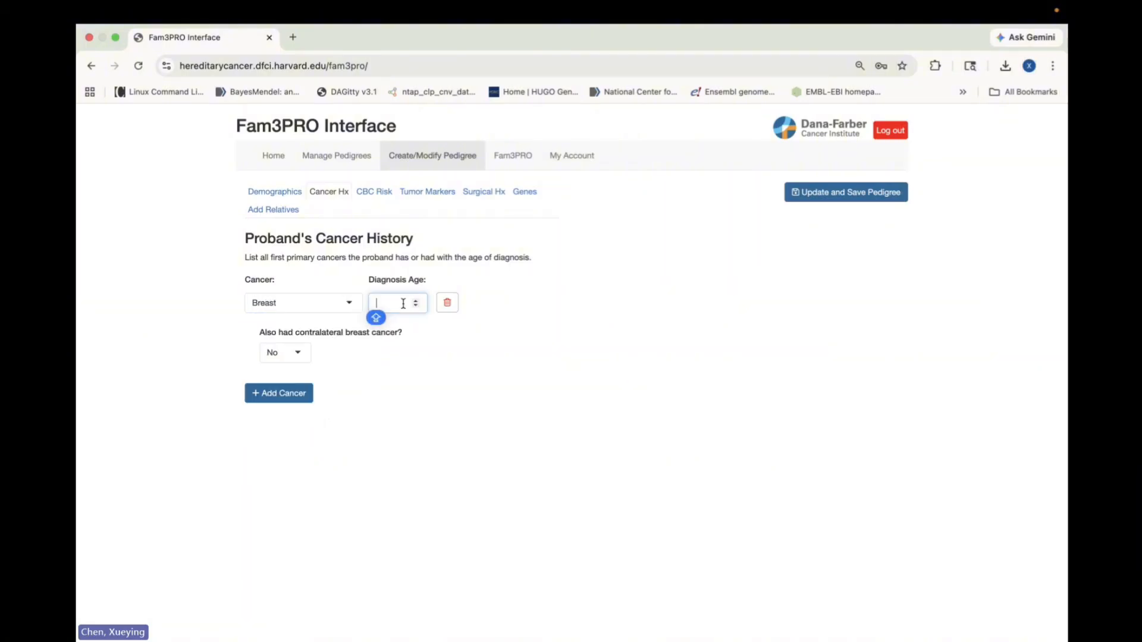
{"action": "type", "text": "58"}
{"action": "left_click", "coordinate": [408, 352]}
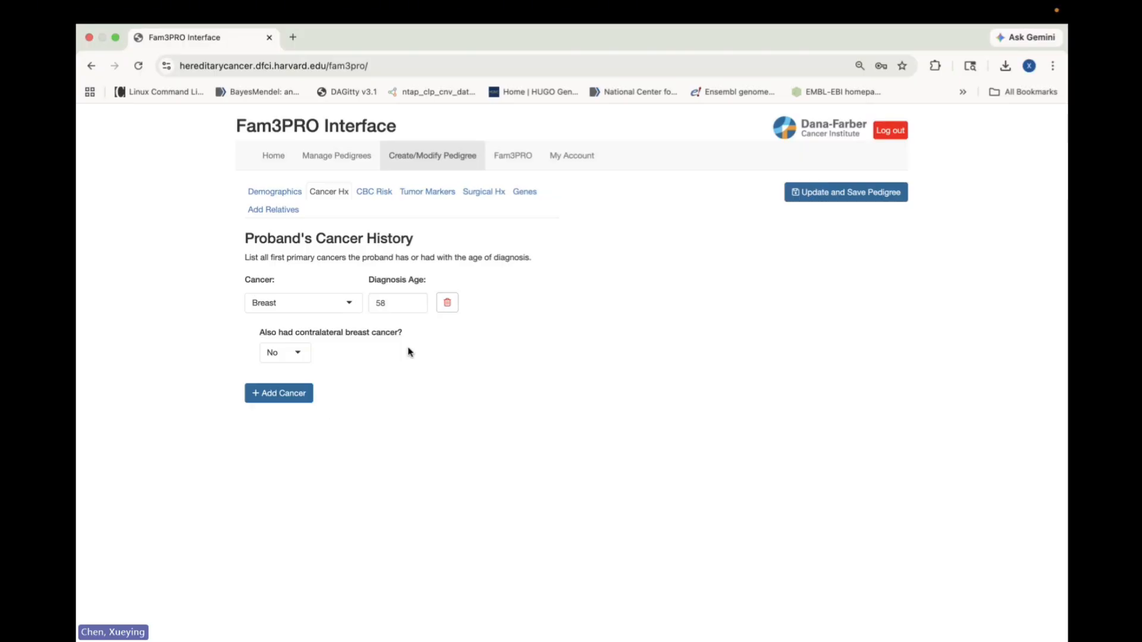
{"action": "left_click", "coordinate": [295, 355]}
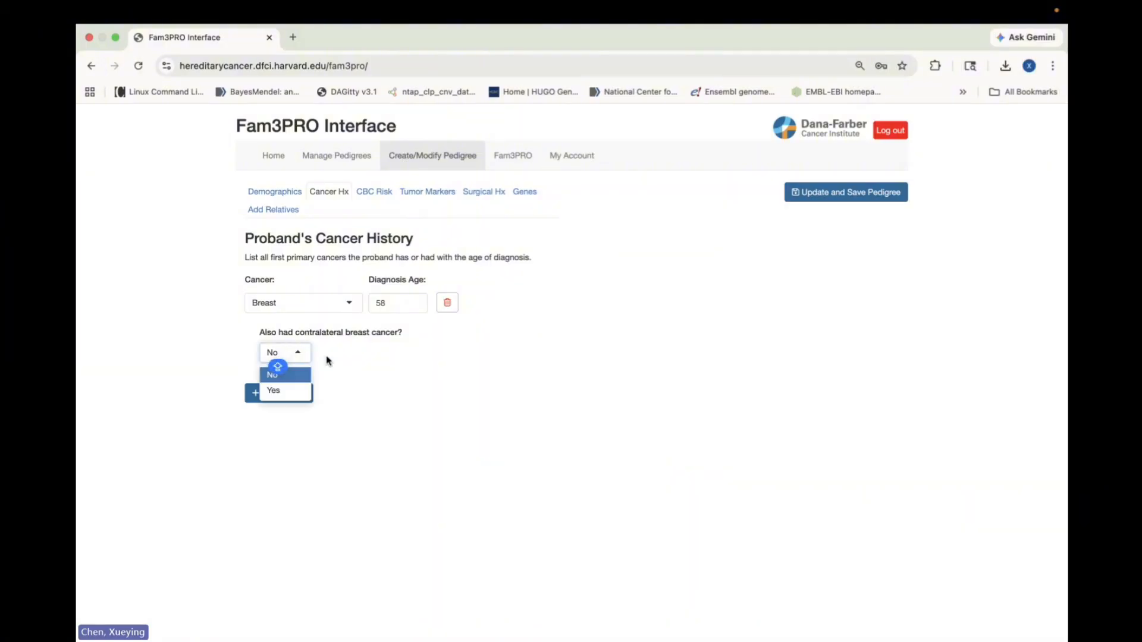
{"action": "left_click", "coordinate": [305, 356]}
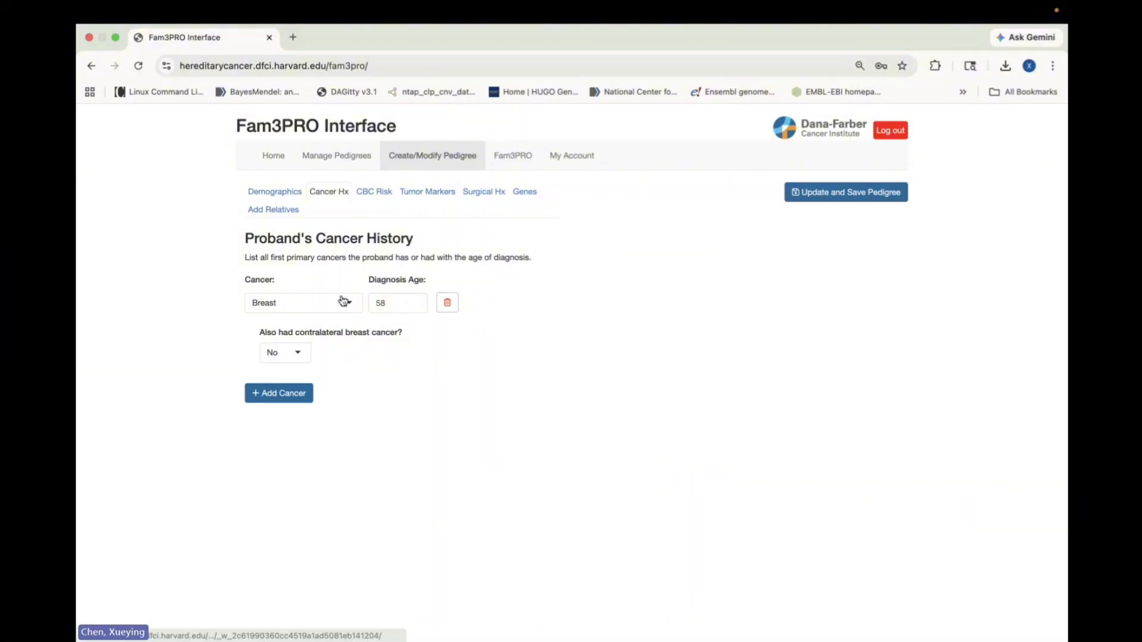
Review the proband's contralateral breast cancer risk questions, including the answer choices for BI-RADS breast density and first tumor size.
{"action": "left_click", "coordinate": [381, 196]}
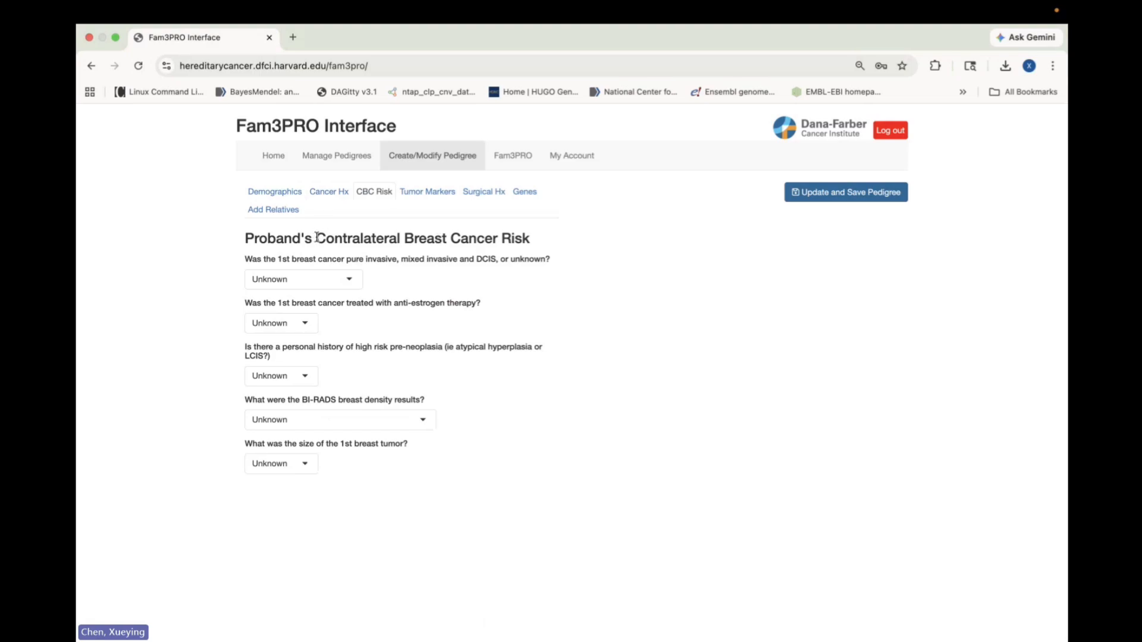
{"action": "left_click_drag", "start_coordinate": [317, 238], "coordinate": [395, 252]}
{"action": "left_click", "coordinate": [449, 260]}
{"action": "left_click", "coordinate": [348, 287]}
{"action": "left_click", "coordinate": [398, 327]}
{"action": "left_click", "coordinate": [331, 425]}
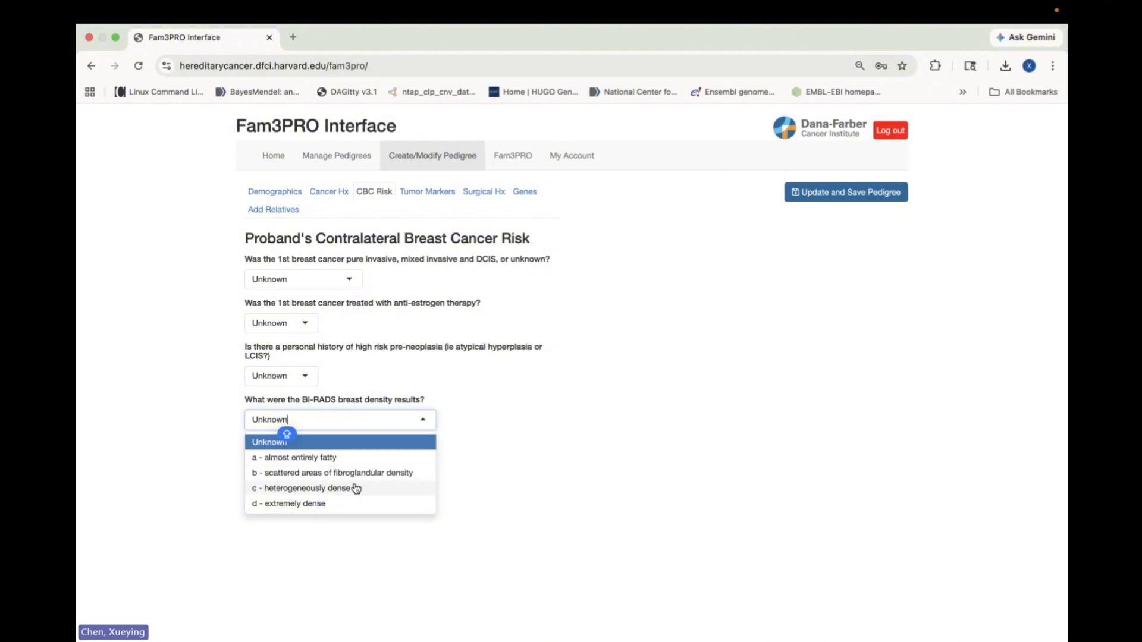
{"action": "left_click", "coordinate": [455, 484]}
{"action": "left_click", "coordinate": [297, 466]}
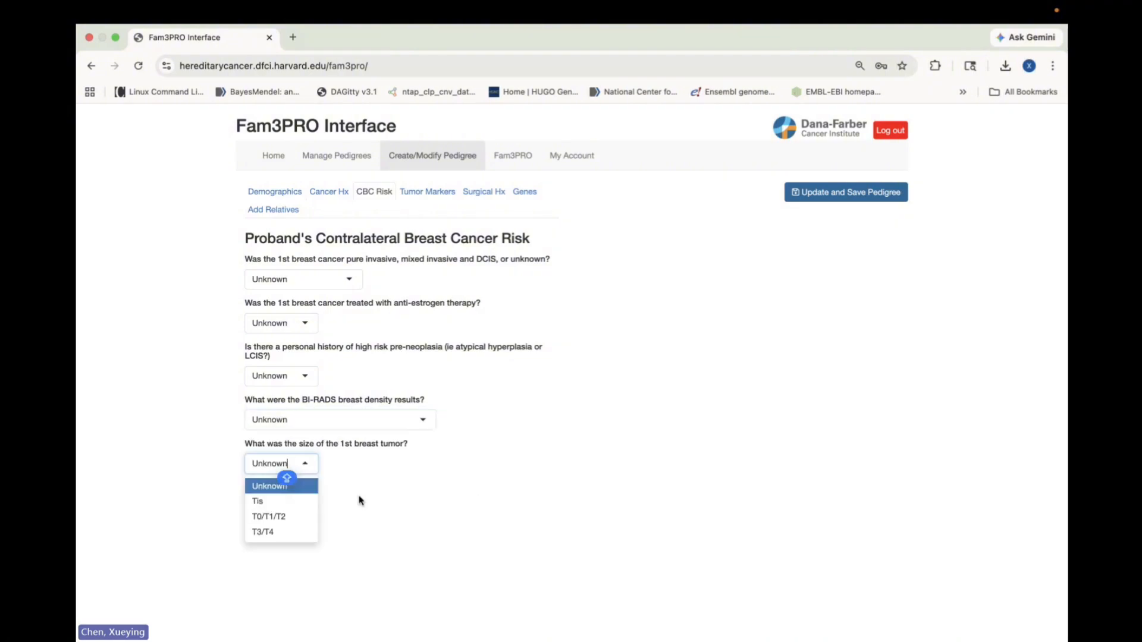
{"action": "left_click", "coordinate": [401, 502]}
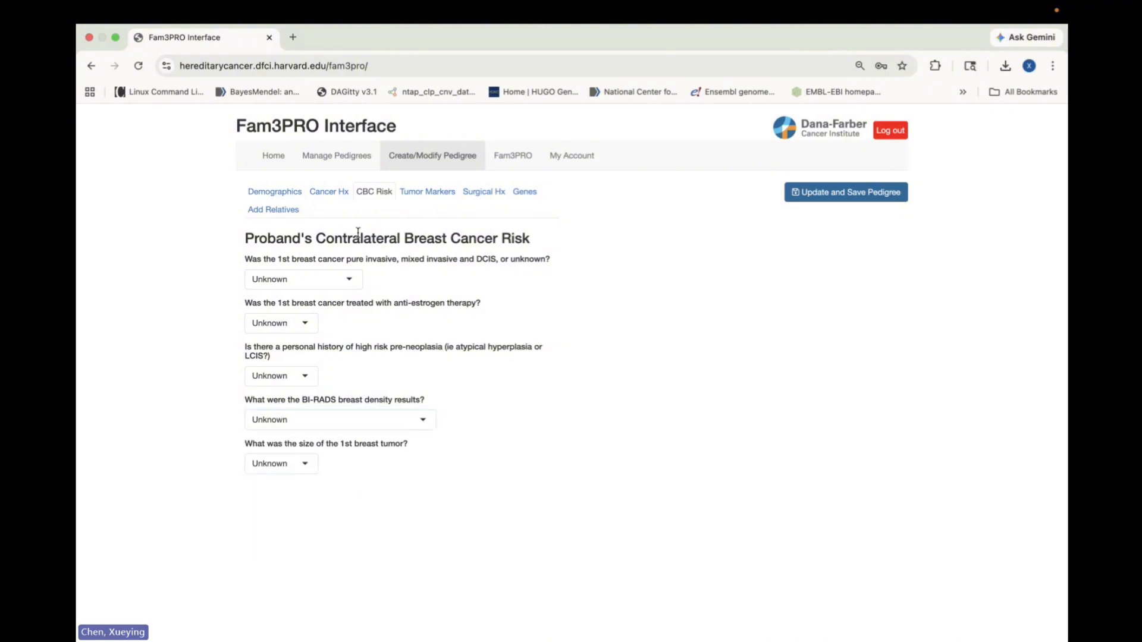
Review the proband's breast cancer tumor markers and the result choices offered for ER.
{"action": "left_click", "coordinate": [421, 193]}
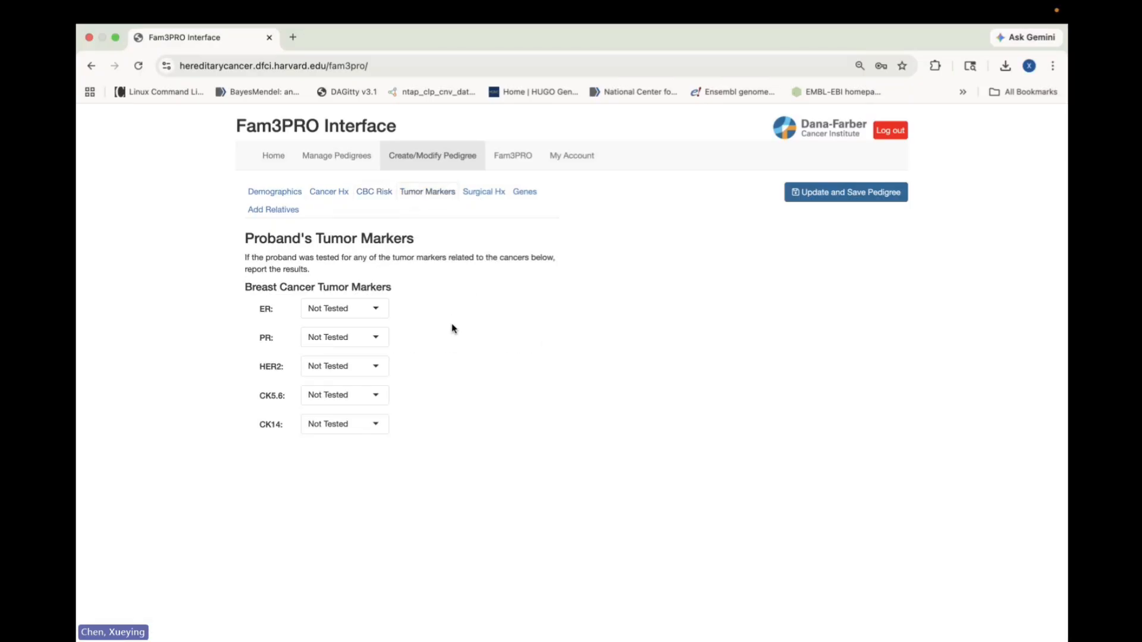
{"action": "left_click", "coordinate": [382, 310]}
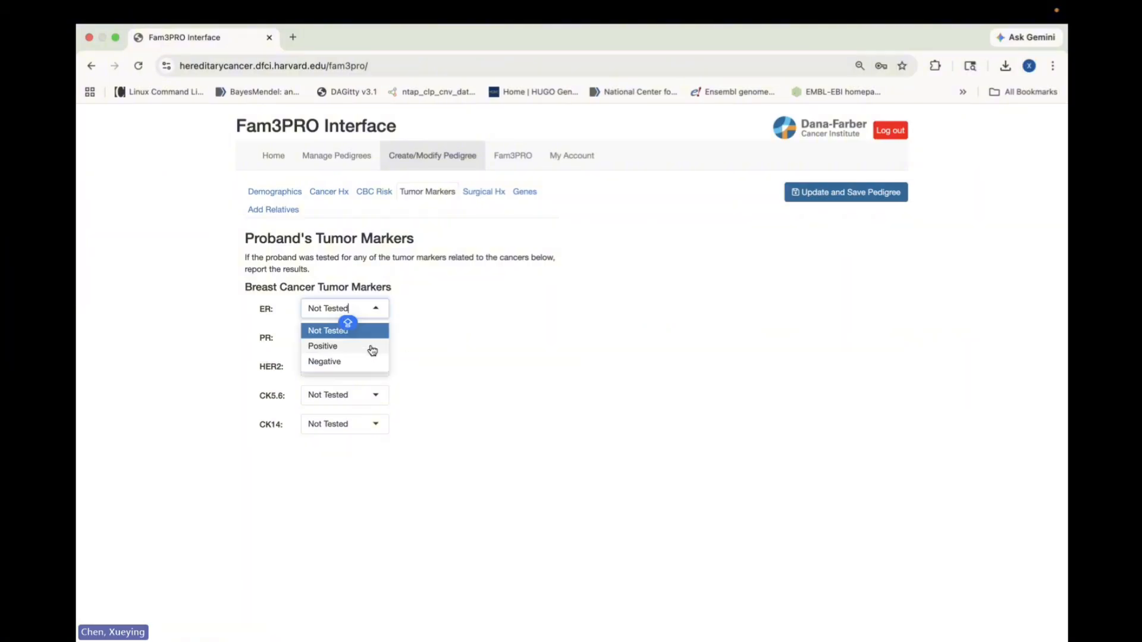
{"action": "left_click", "coordinate": [477, 362]}
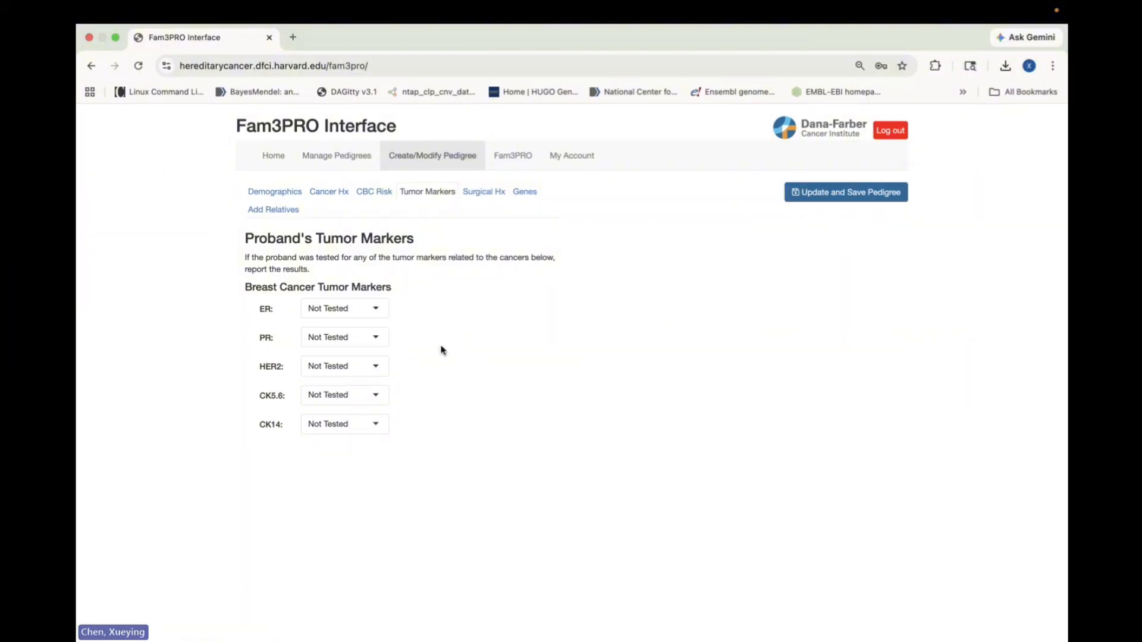
Try marking Bilateral Mastectomy in the proband's prophylactic surgical history and clear it again.
{"action": "left_click", "coordinate": [479, 193]}
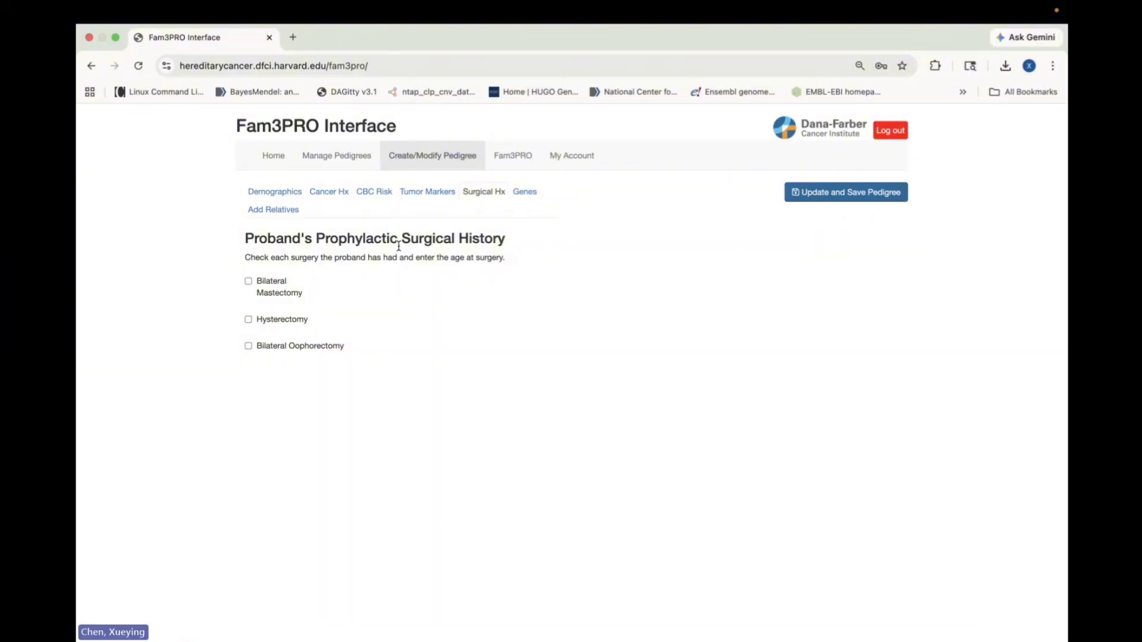
{"action": "left_click", "coordinate": [248, 281]}
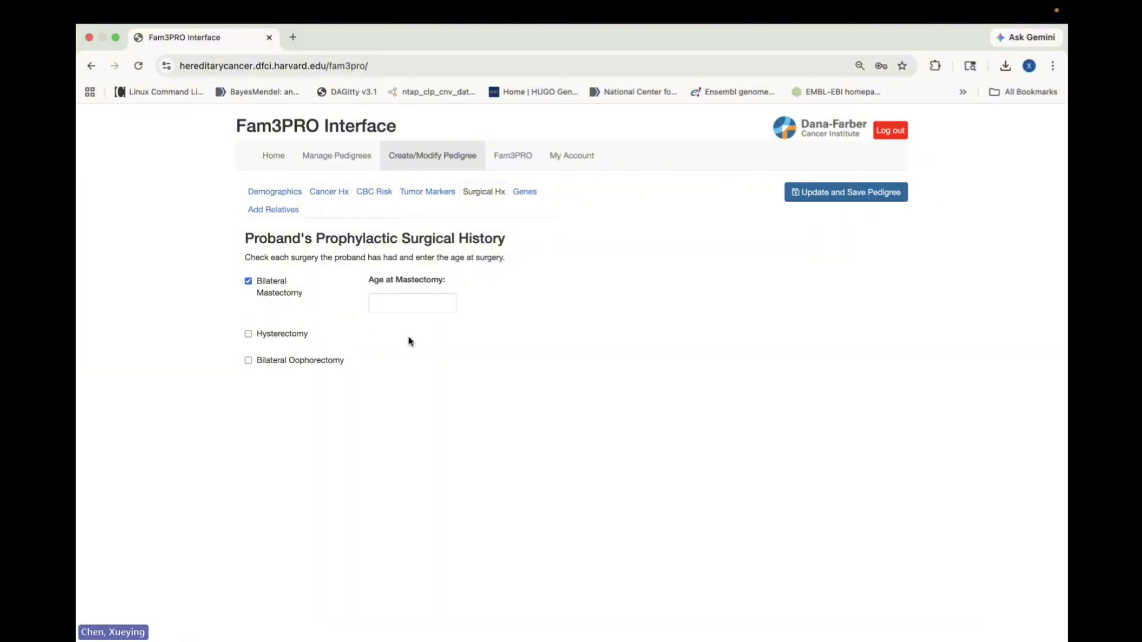
{"action": "left_click", "coordinate": [249, 281]}
Go to the gene panel templates in the proband's gene testing results and choose to create a new template.
{"action": "left_click", "coordinate": [525, 191]}
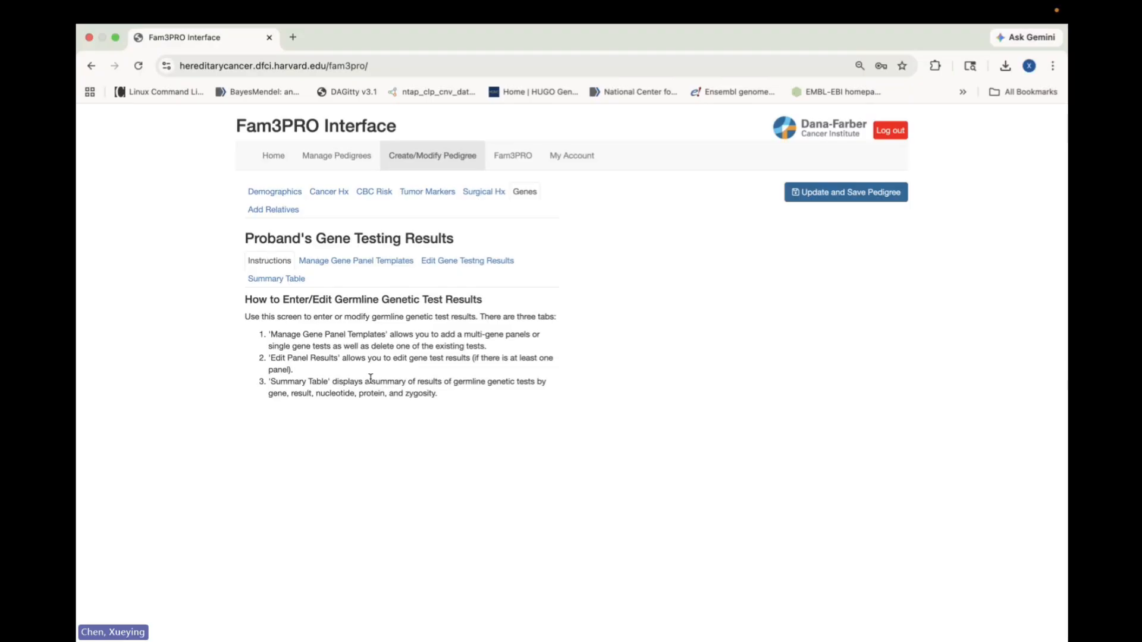
{"action": "left_click", "coordinate": [336, 259]}
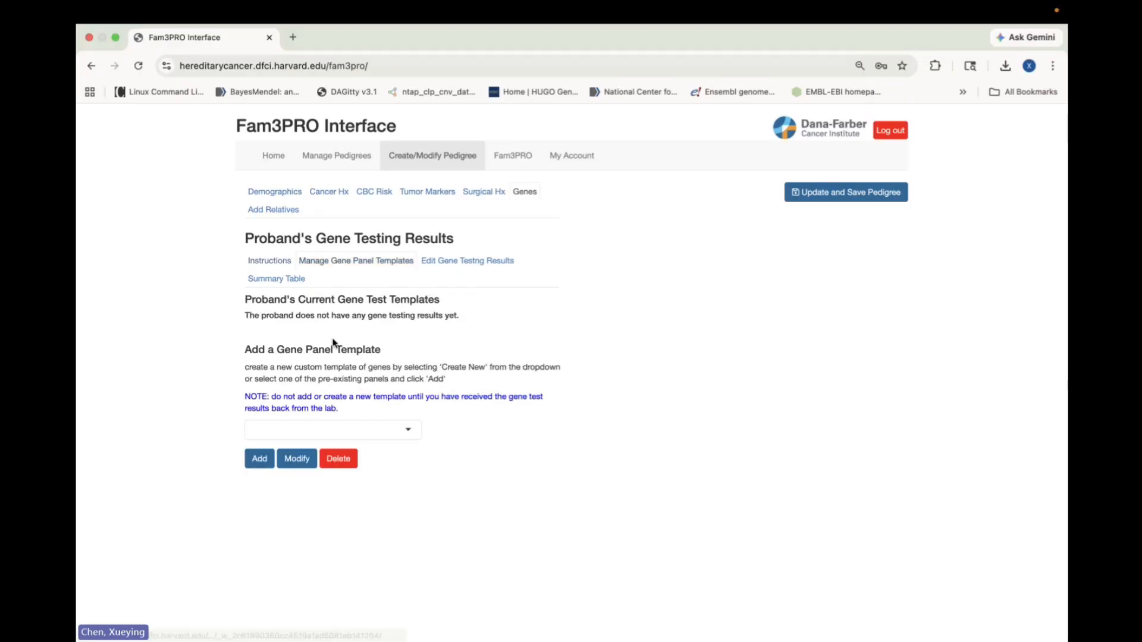
{"action": "left_click", "coordinate": [410, 437]}
{"action": "left_click", "coordinate": [452, 447]}
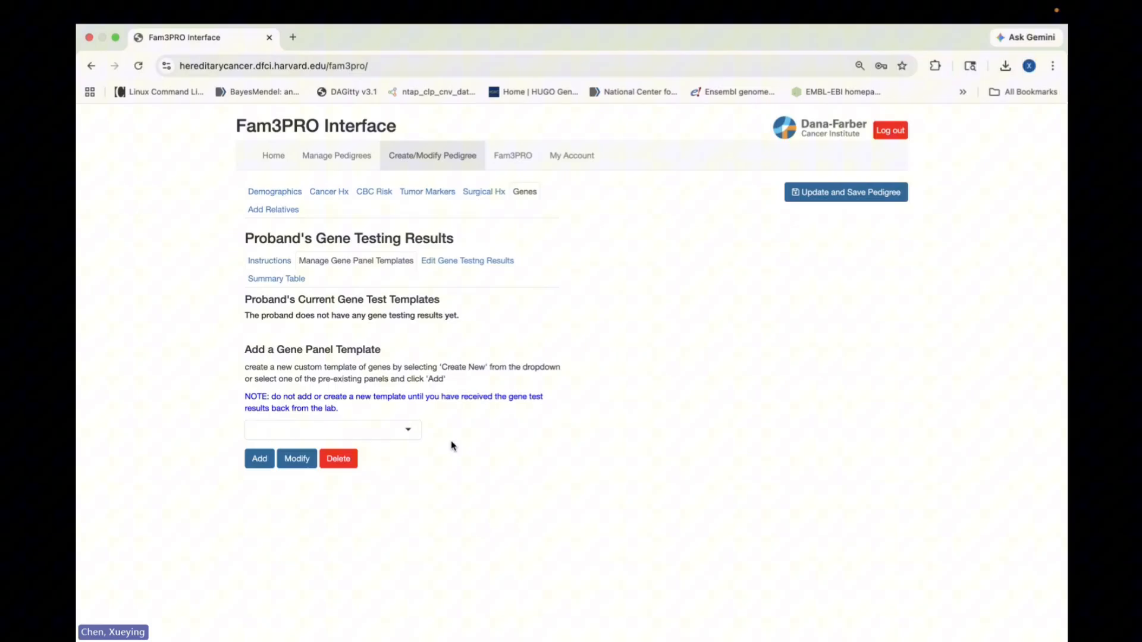
{"action": "left_click", "coordinate": [409, 425]}
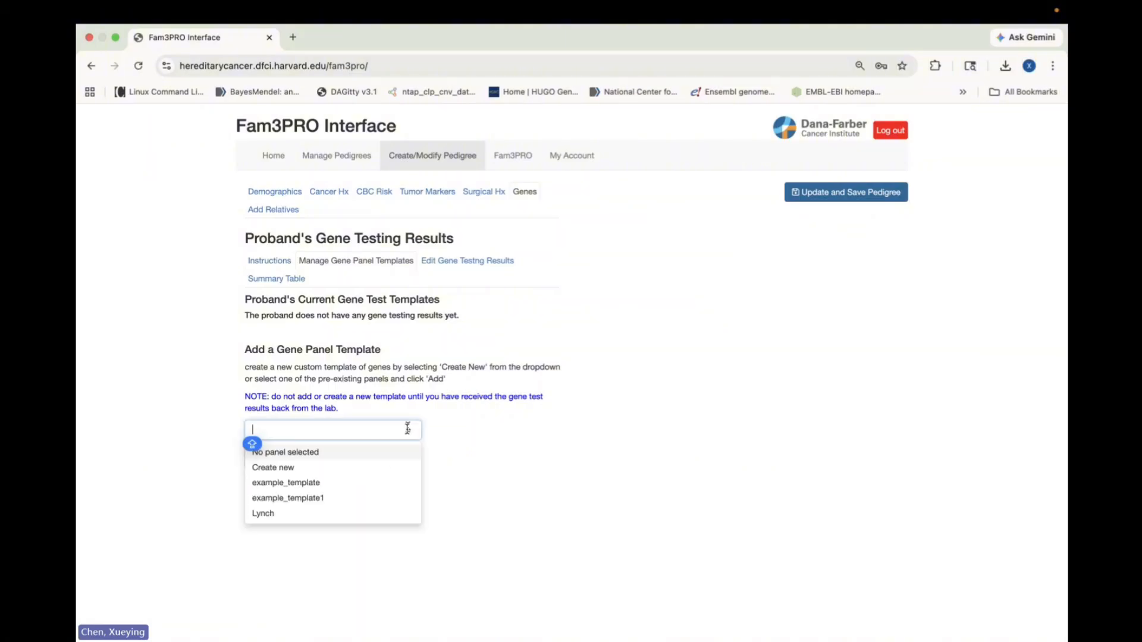
{"action": "left_click", "coordinate": [388, 470]}
Name the new gene panel template example_template2.
{"action": "scroll", "coordinate": [474, 461], "scroll_direction": "down", "scroll_amount": 2}
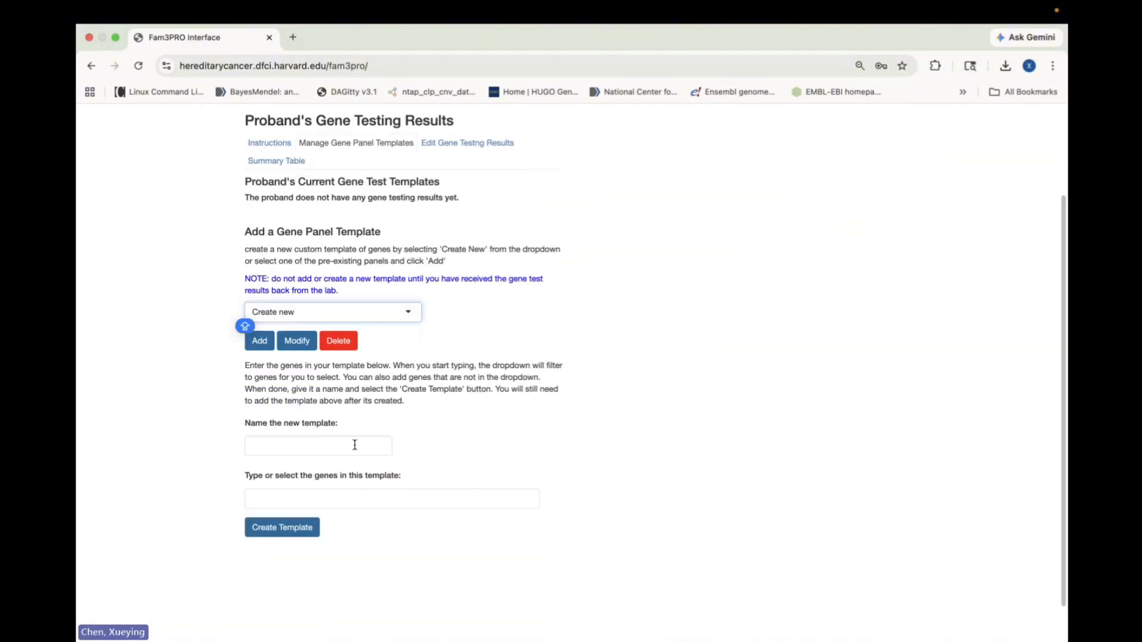
{"action": "left_click", "coordinate": [355, 445]}
{"action": "left_click", "coordinate": [355, 476]}
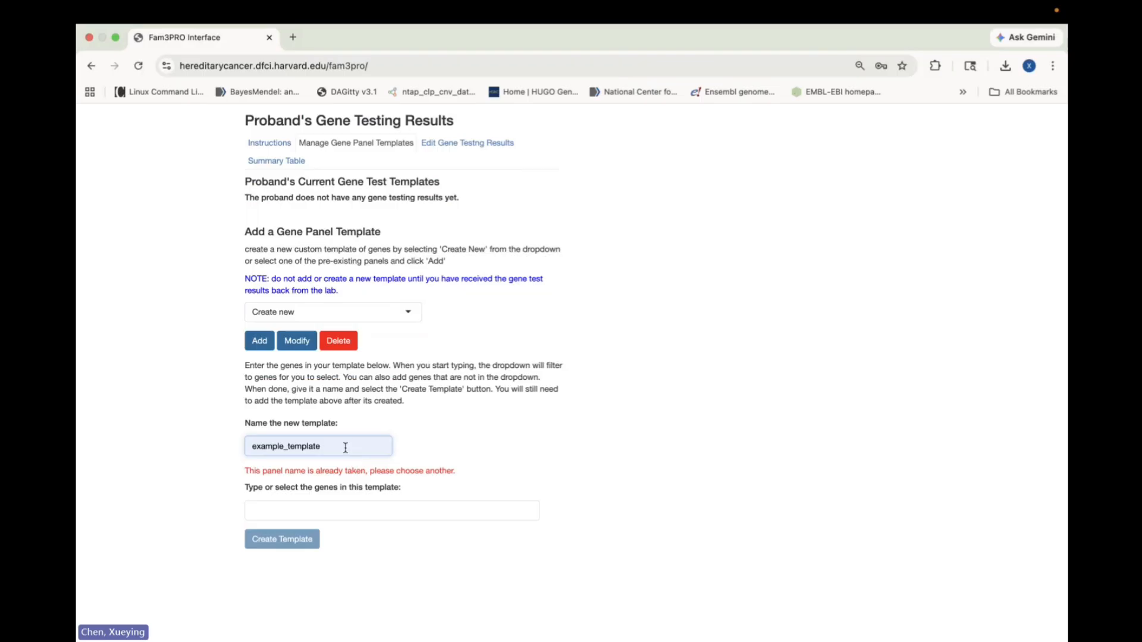
{"action": "type", "text": "2"}
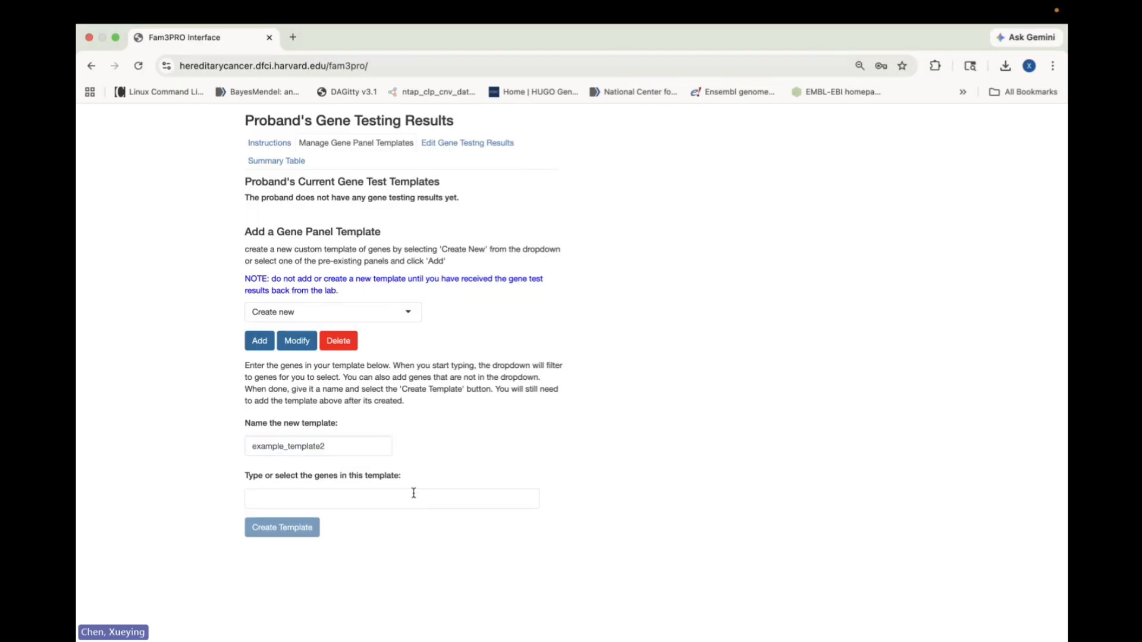
Look through the selectable genes for the new template and try adding BMPR1A.
{"action": "left_click", "coordinate": [414, 493]}
{"action": "scroll", "coordinate": [401, 551], "scroll_direction": "down", "scroll_amount": 10}
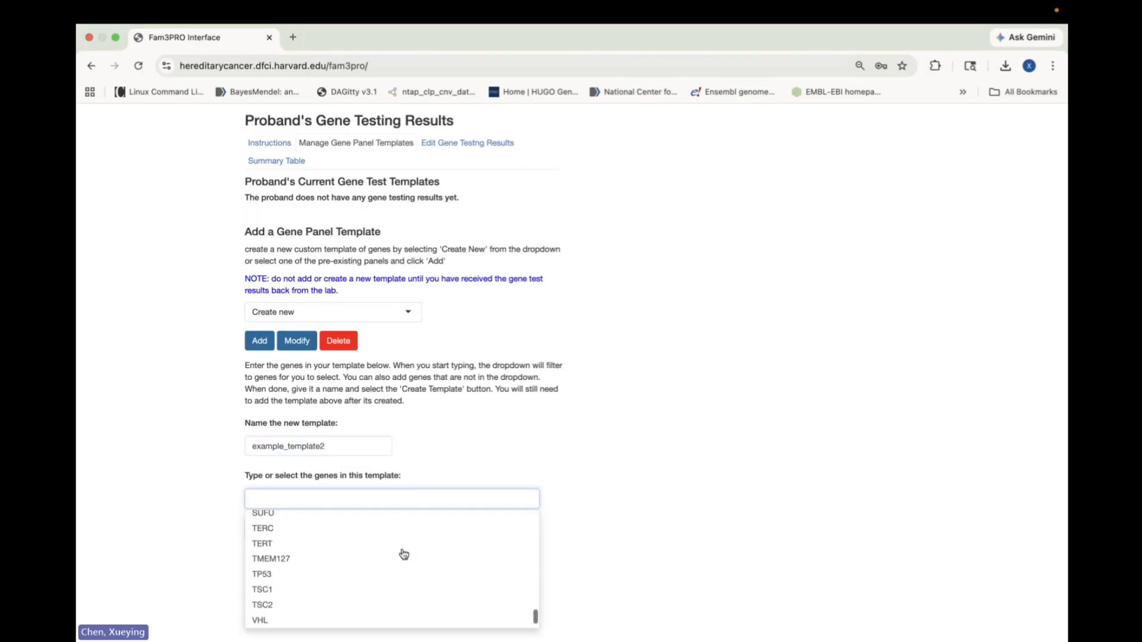
{"action": "scroll", "coordinate": [404, 554], "scroll_direction": "up", "scroll_amount": 15}
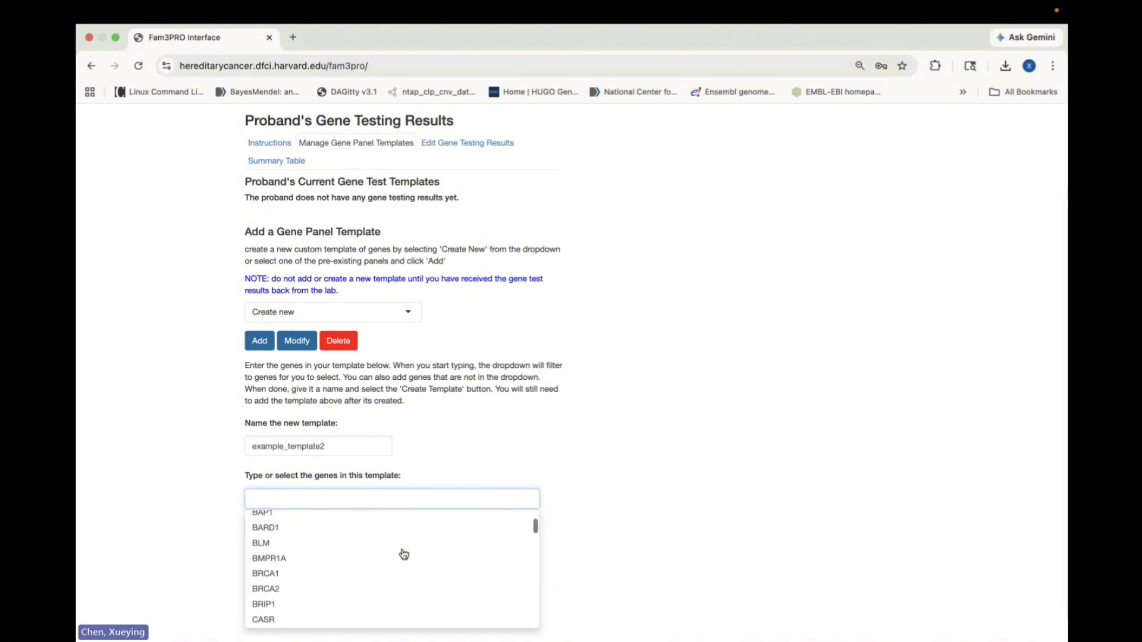
{"action": "scroll", "coordinate": [402, 553], "scroll_direction": "up", "scroll_amount": 3}
{"action": "scroll", "coordinate": [403, 560], "scroll_direction": "down", "scroll_amount": 3}
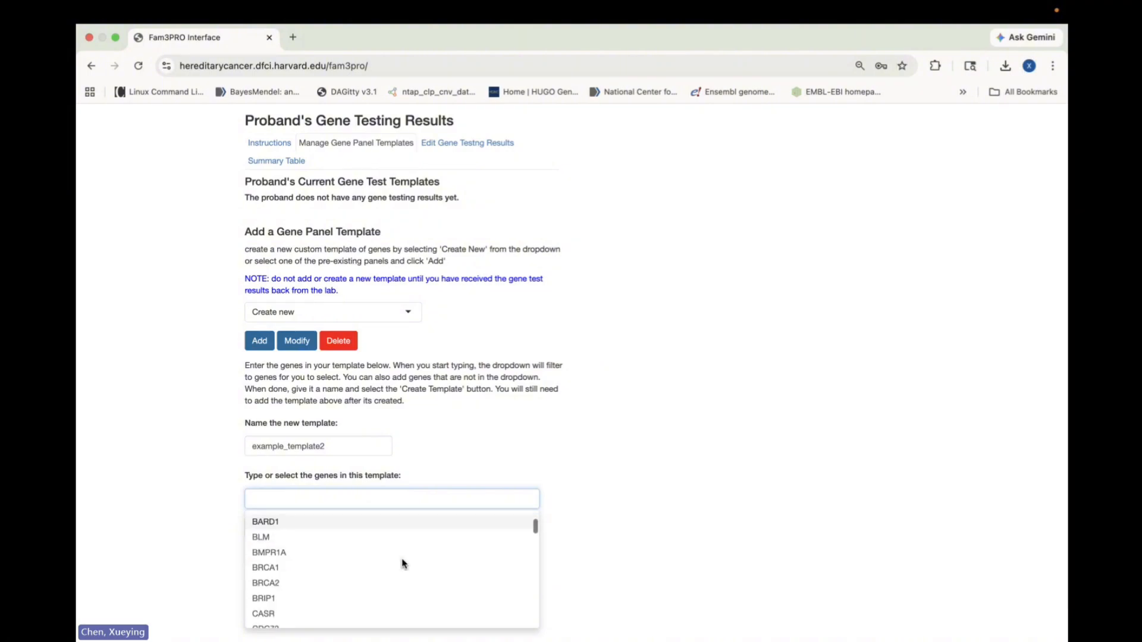
{"action": "scroll", "coordinate": [395, 562], "scroll_direction": "down", "scroll_amount": 1}
{"action": "scroll", "coordinate": [393, 553], "scroll_direction": "up", "scroll_amount": 1}
{"action": "left_click", "coordinate": [377, 535]}
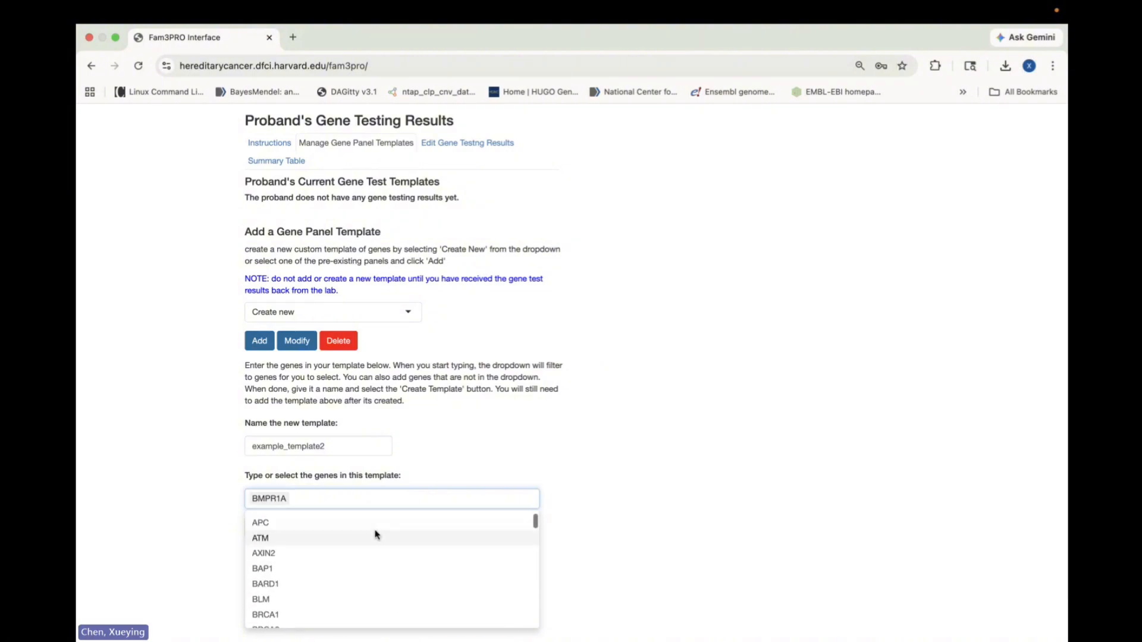
{"action": "key", "text": "Caps_Lock"}
{"action": "key", "text": "BackSpace"}
Add the genes BRCA1, BRCA2 and TP53 to example_template2 and create the template.
{"action": "type", "text": "BRAC"}
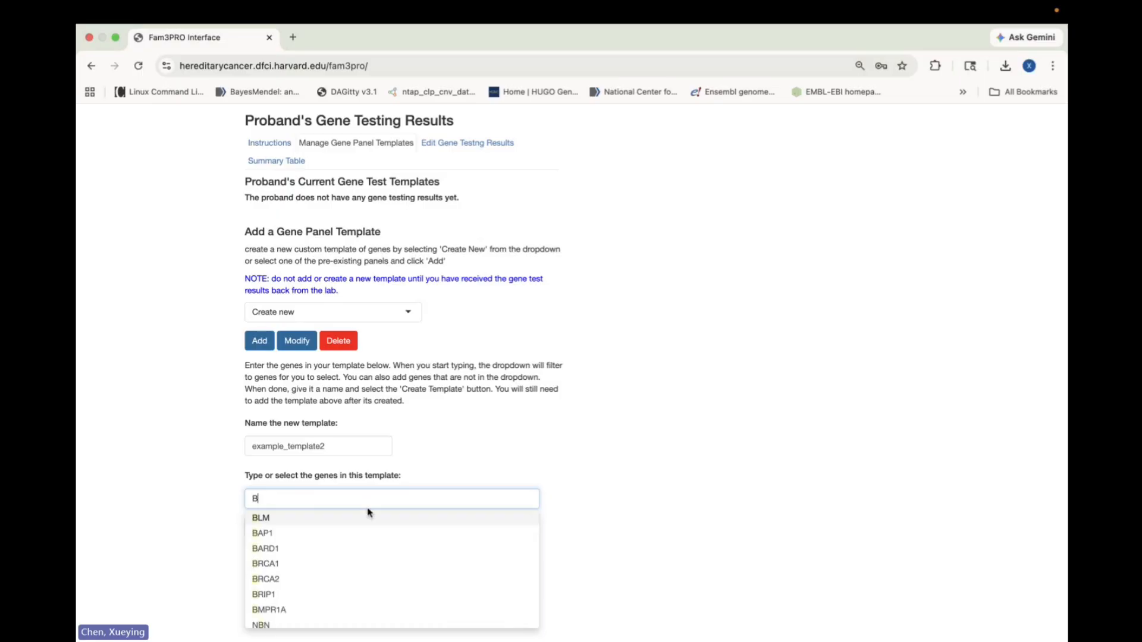
{"action": "key", "text": "BackSpace"}
{"action": "key", "text": "BackSpace"}
{"action": "type", "text": "RCA"}
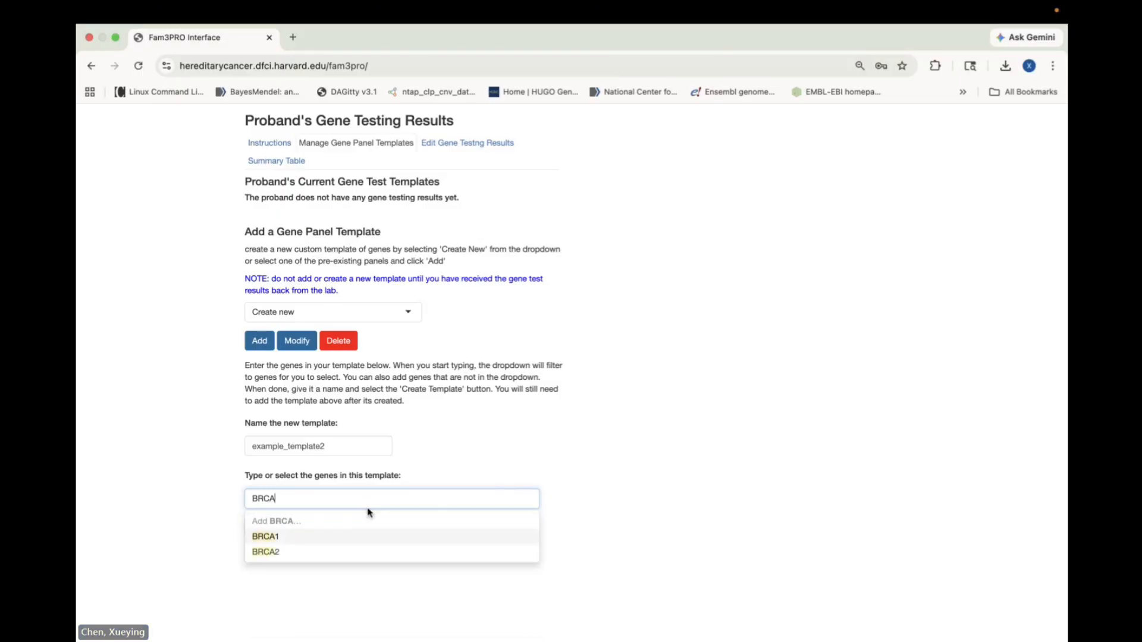
{"action": "left_click", "coordinate": [360, 536]}
{"action": "type", "text": "BR"}
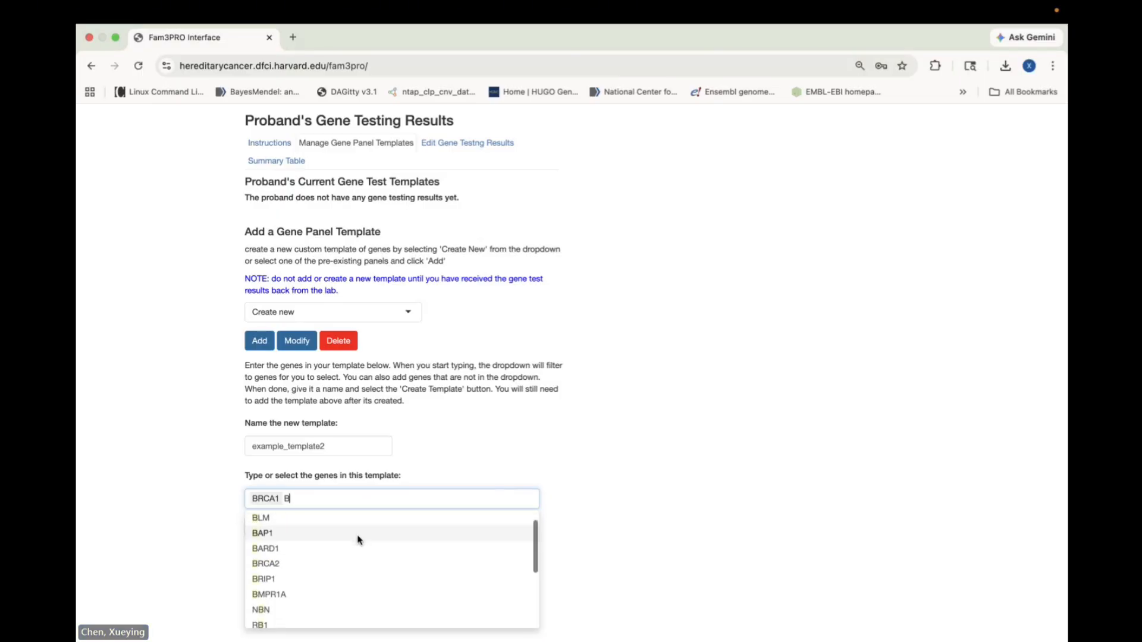
{"action": "left_click", "coordinate": [348, 539]}
{"action": "type", "text": "TP"}
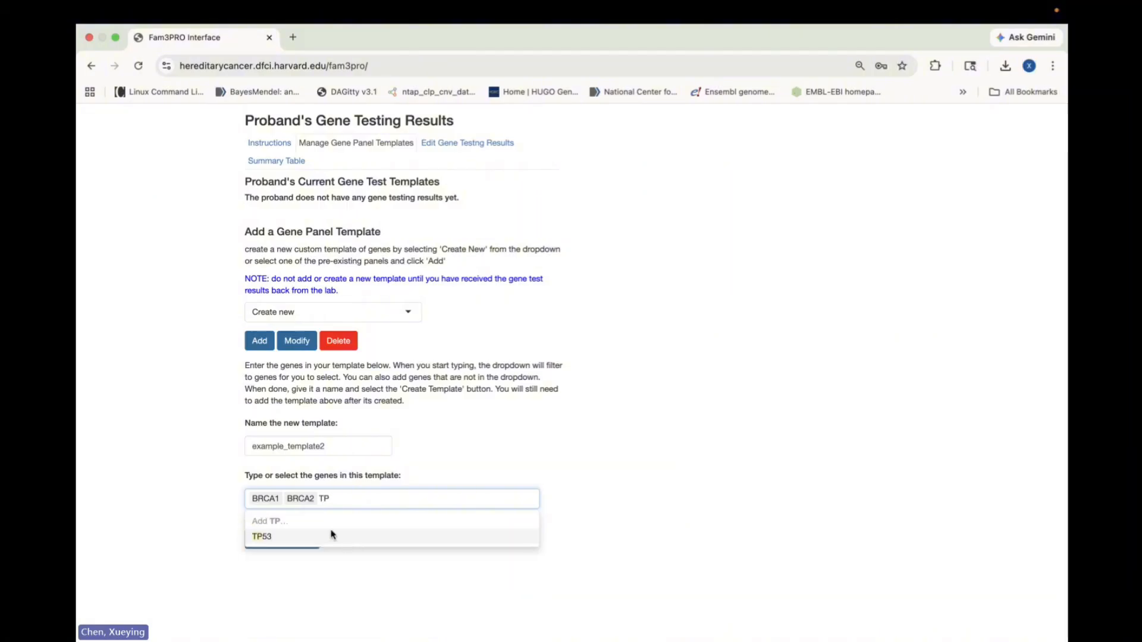
{"action": "left_click", "coordinate": [333, 536]}
{"action": "left_click", "coordinate": [601, 530]}
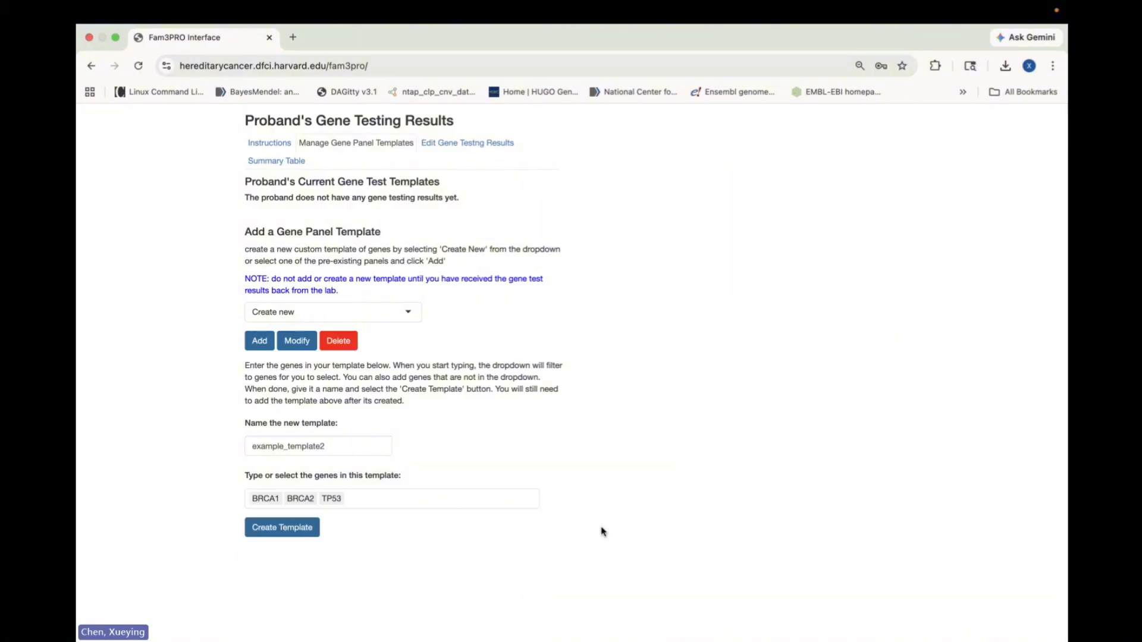
{"action": "scroll", "coordinate": [602, 530], "scroll_direction": "down", "scroll_amount": 2}
{"action": "left_click", "coordinate": [280, 487]}
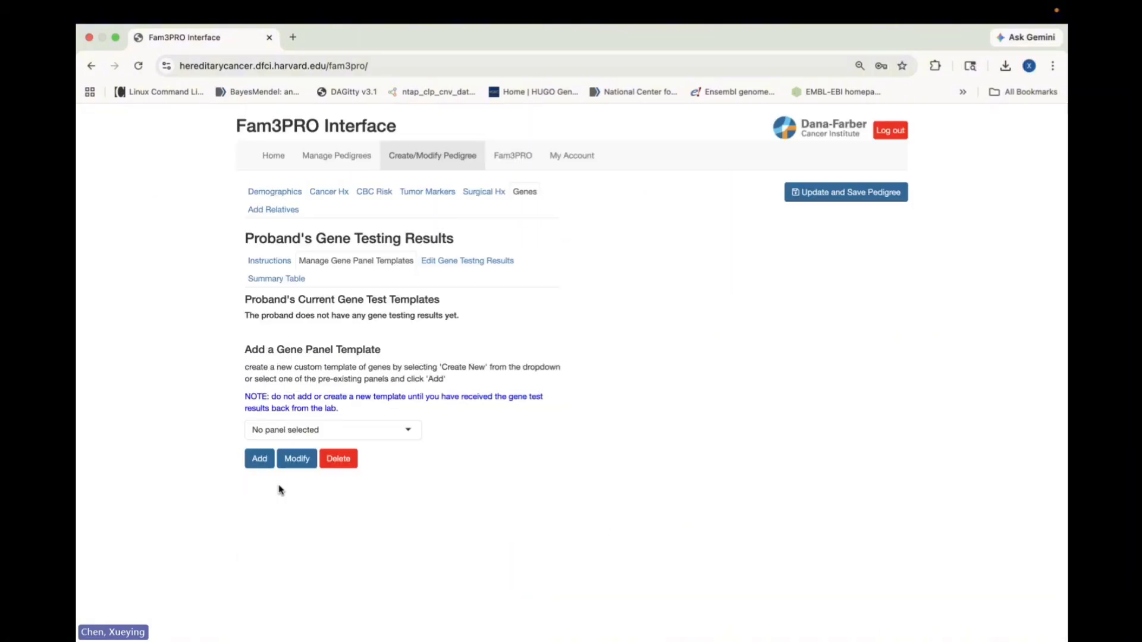
Add the example_template2 panel to the proband's current gene test templates.
{"action": "left_click", "coordinate": [385, 429]}
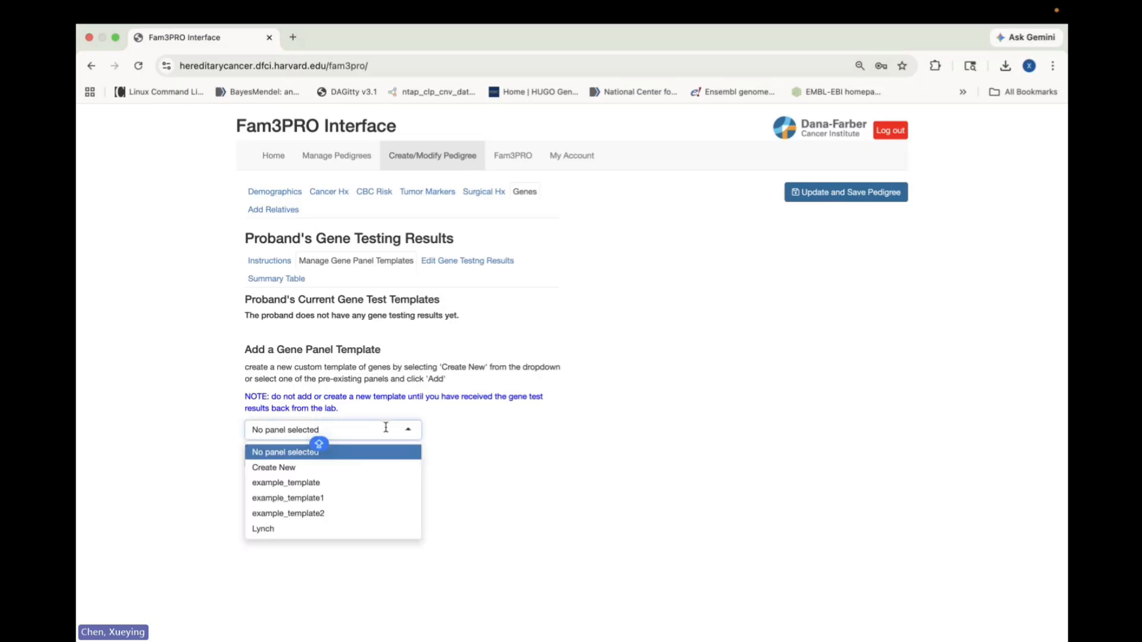
{"action": "left_click", "coordinate": [367, 515]}
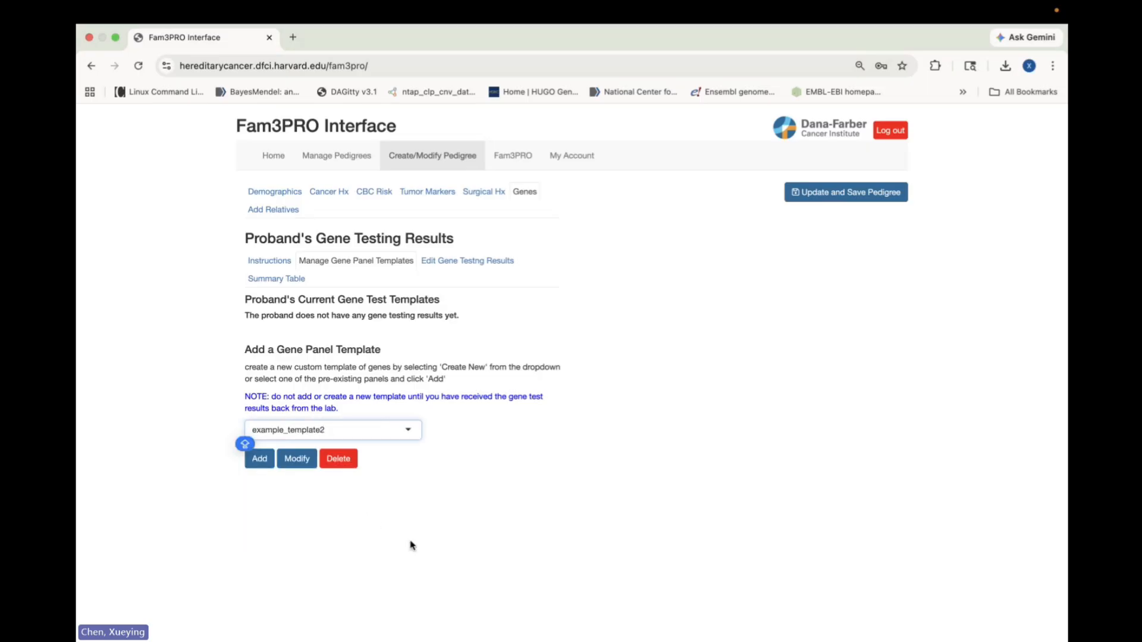
{"action": "left_click", "coordinate": [259, 458]}
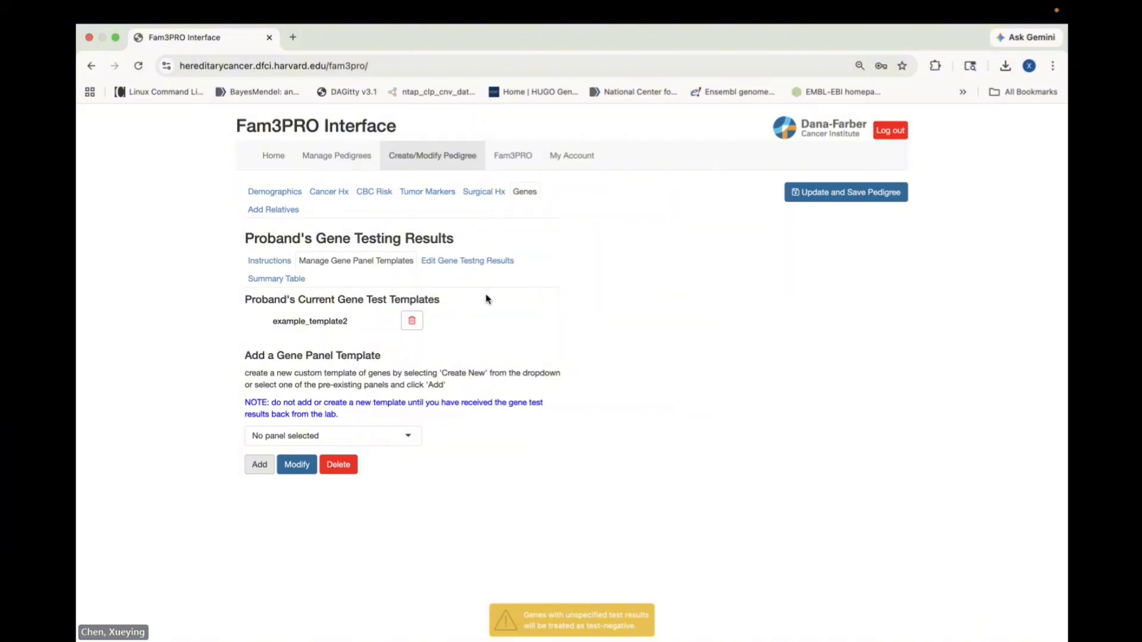
Go to editing the proband's gene testing results and select example_template2 as the panel to edit.
{"action": "left_click", "coordinate": [466, 264]}
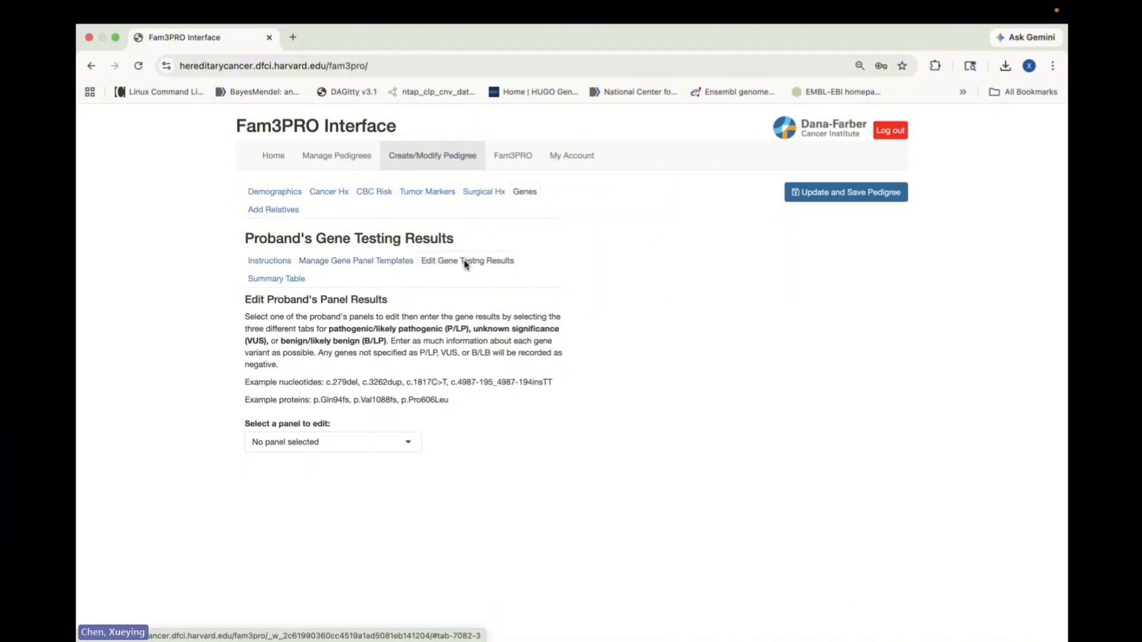
{"action": "left_click", "coordinate": [406, 450]}
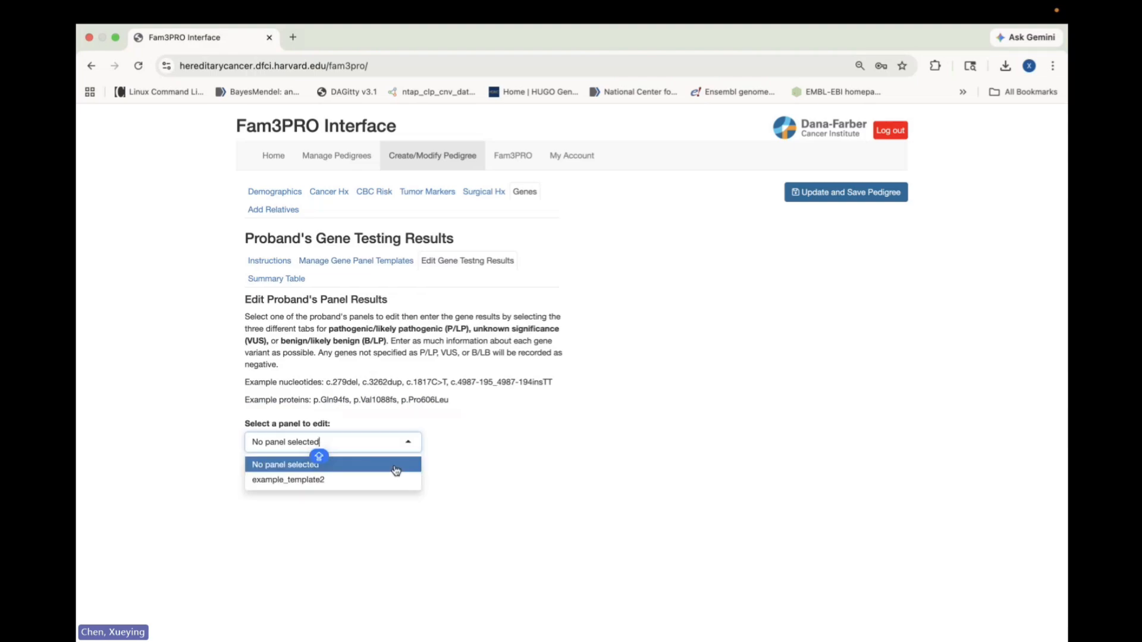
{"action": "left_click", "coordinate": [390, 479]}
{"action": "scroll", "coordinate": [370, 460], "scroll_direction": "down", "scroll_amount": 1}
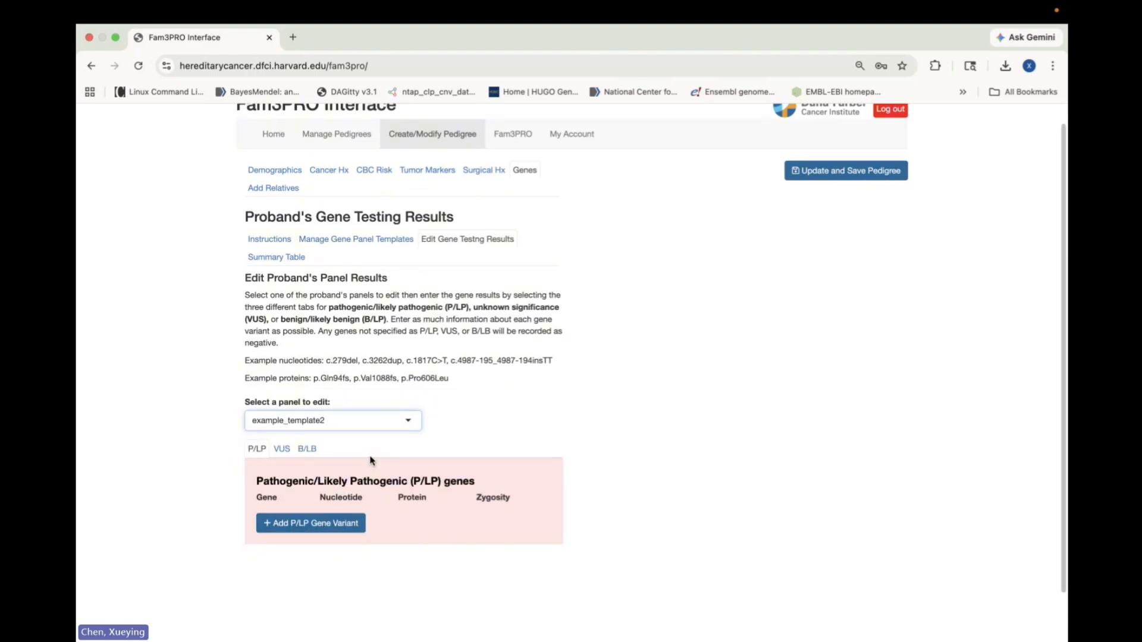
Review the panel result instructions and the P/LP, VUS and B/LB result categories for example_template2.
{"action": "scroll", "coordinate": [370, 460], "scroll_direction": "down", "scroll_amount": 1}
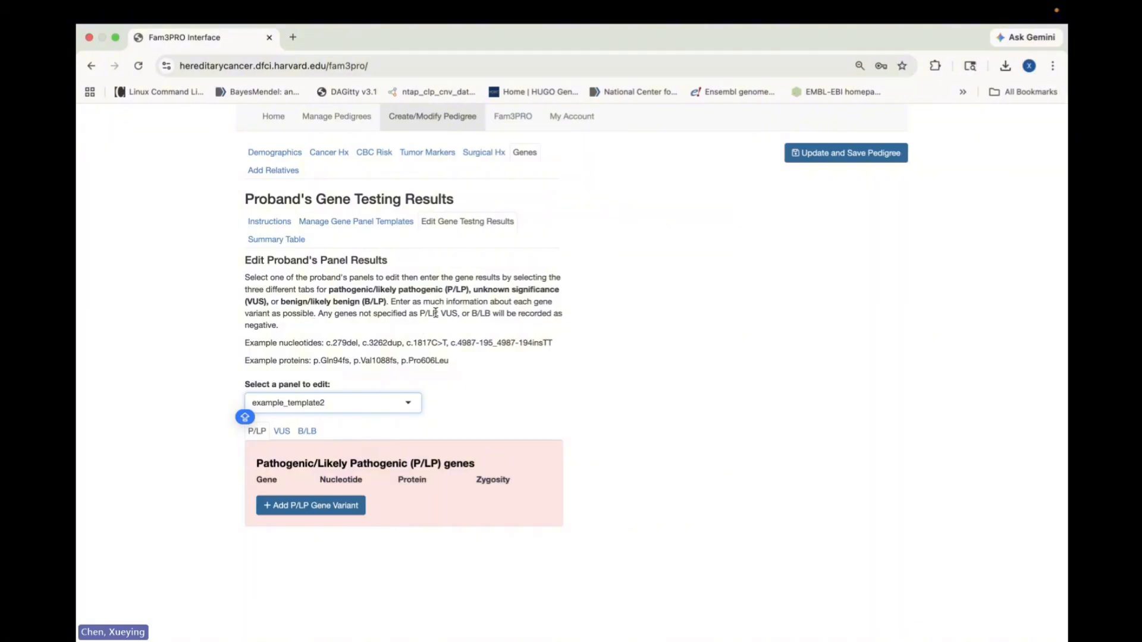
{"action": "left_click_drag", "start_coordinate": [420, 314], "coordinate": [486, 314]}
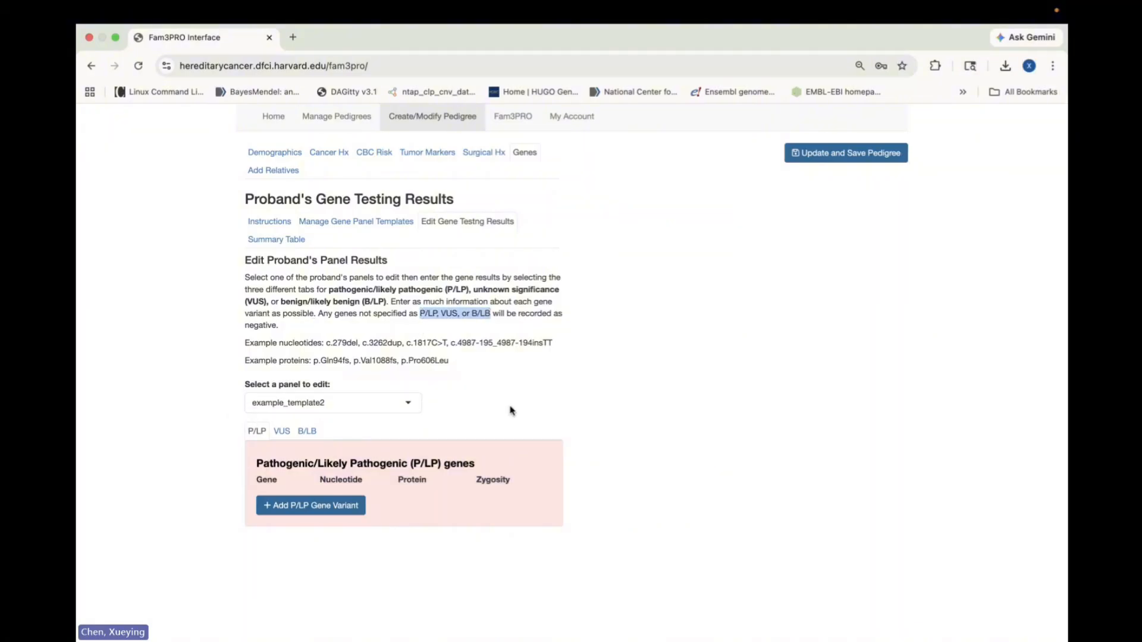
{"action": "scroll", "coordinate": [511, 411], "scroll_direction": "down", "scroll_amount": 1}
{"action": "scroll", "coordinate": [511, 410], "scroll_direction": "down", "scroll_amount": 2}
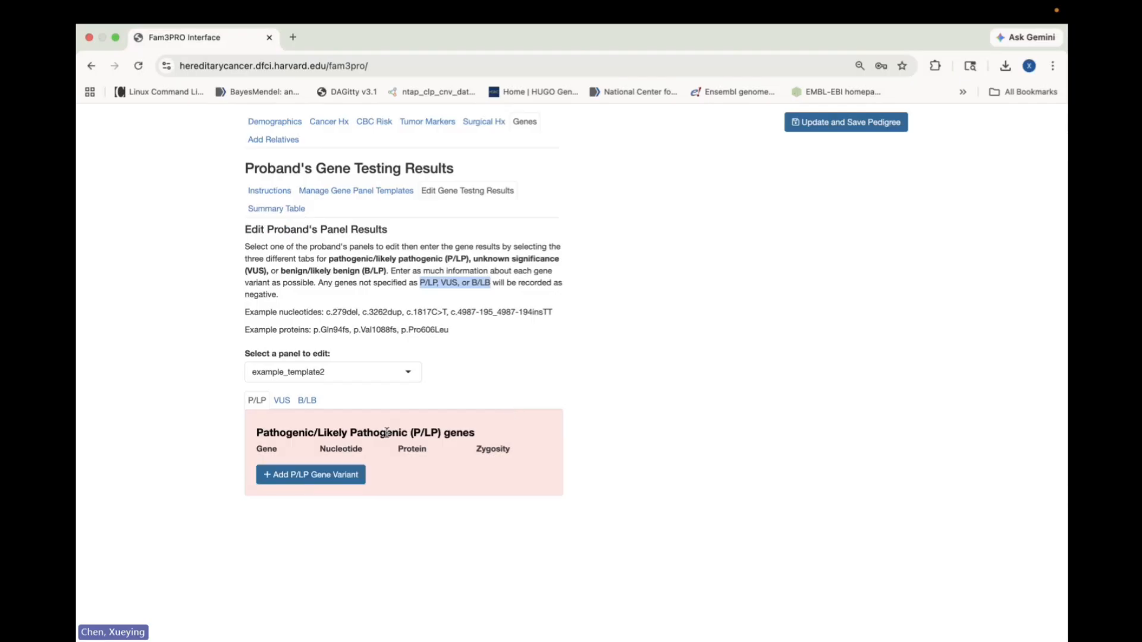
{"action": "left_click", "coordinate": [280, 401]}
{"action": "left_click_drag", "start_coordinate": [256, 433], "coordinate": [345, 437]}
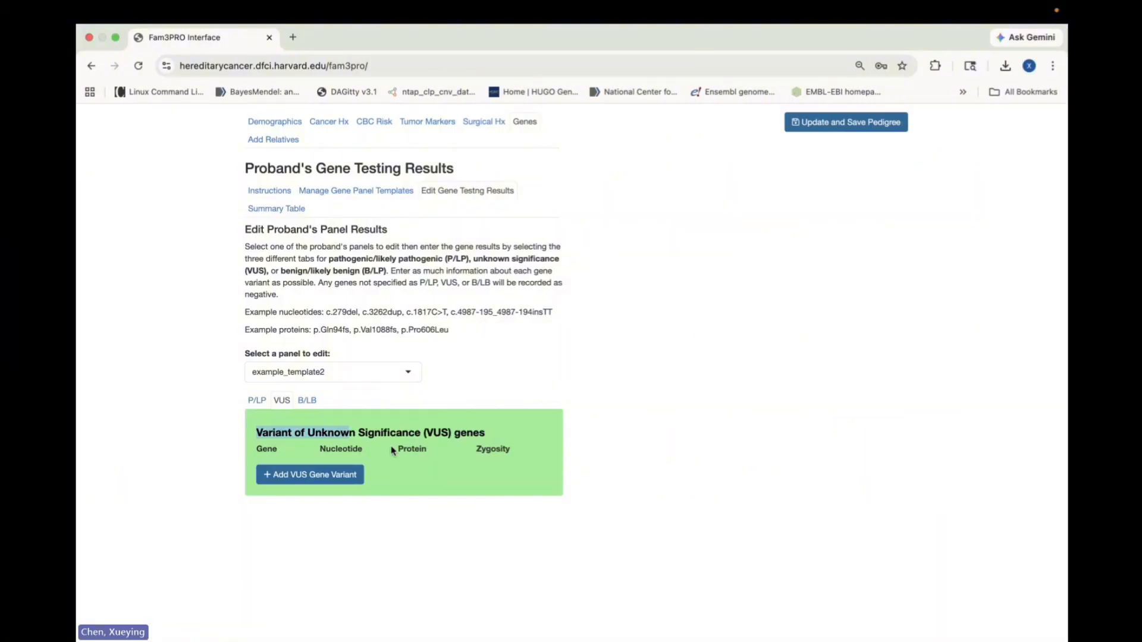
{"action": "left_click", "coordinate": [308, 400]}
{"action": "left_click_drag", "start_coordinate": [257, 434], "coordinate": [361, 434]}
{"action": "left_click", "coordinate": [257, 401]}
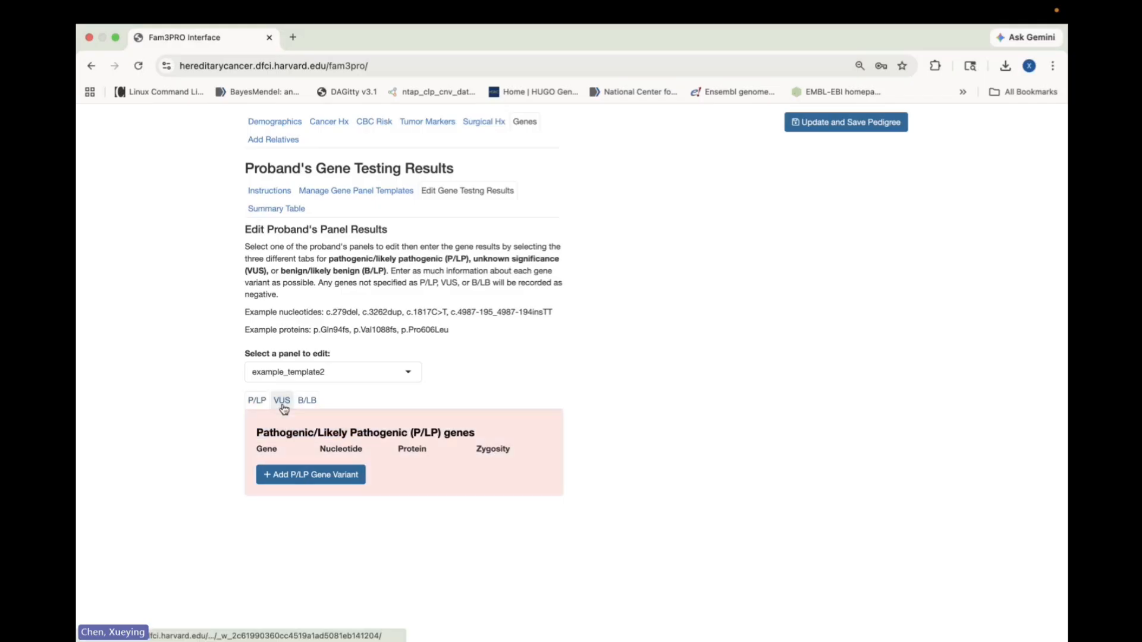
Add a pathogenic/likely pathogenic gene variant for BRCA1 to the example_template2 results.
{"action": "left_click", "coordinate": [332, 475]}
{"action": "scroll", "coordinate": [330, 476], "scroll_direction": "down", "scroll_amount": 1}
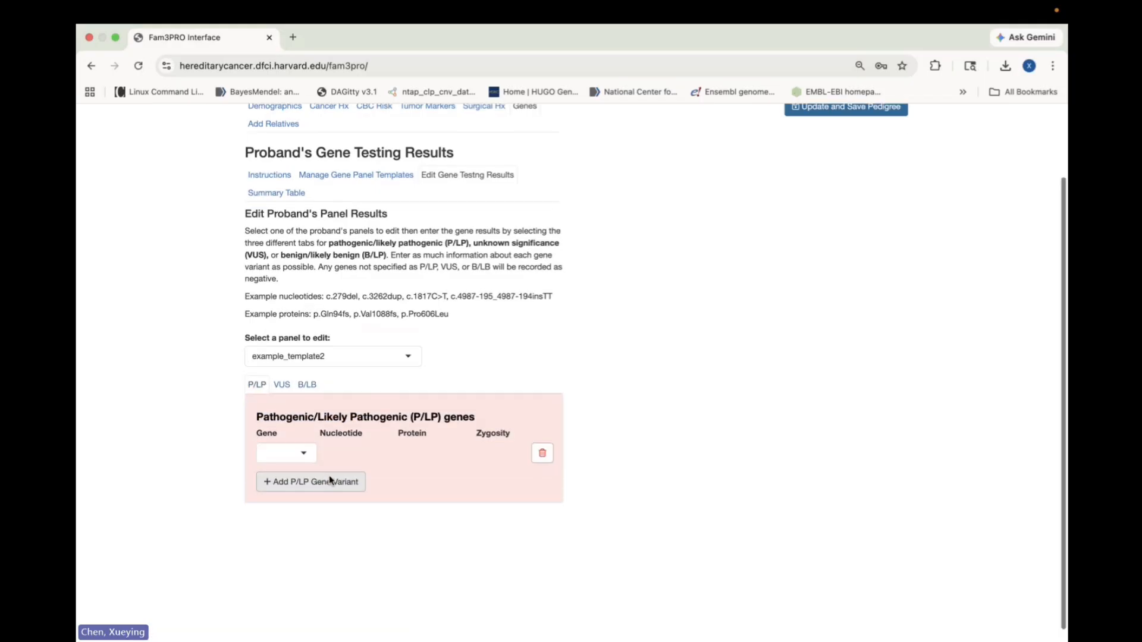
{"action": "left_click", "coordinate": [305, 443]}
{"action": "left_click", "coordinate": [297, 463]}
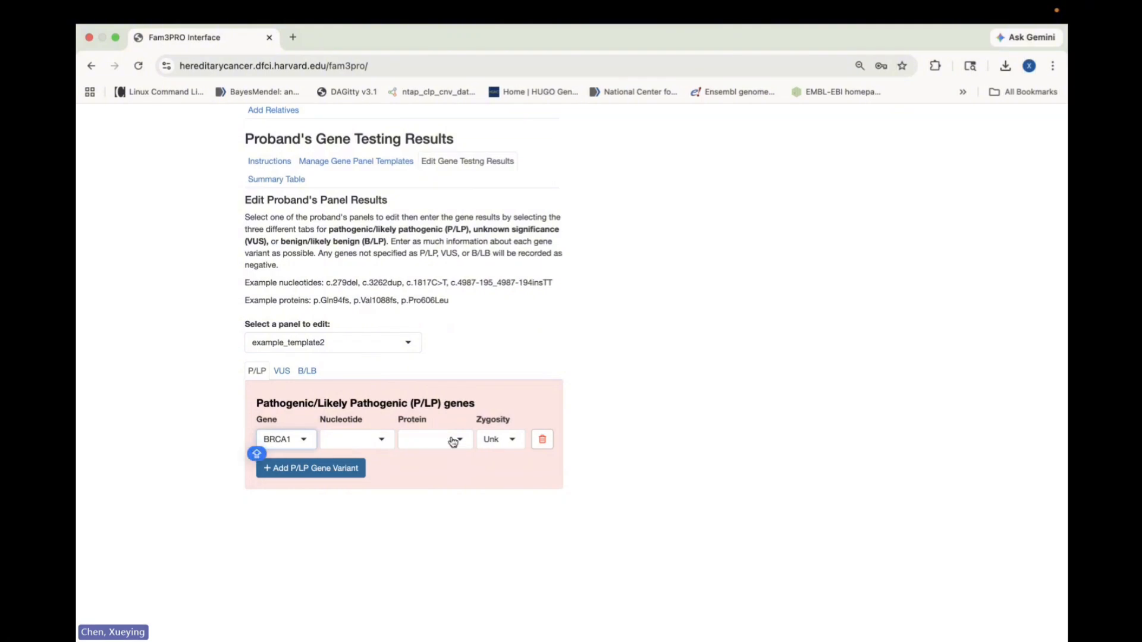
Check the nucleotide, protein and zygosity fields of the BRCA1 variant and review the proband's gene summary table.
{"action": "left_click", "coordinate": [363, 440]}
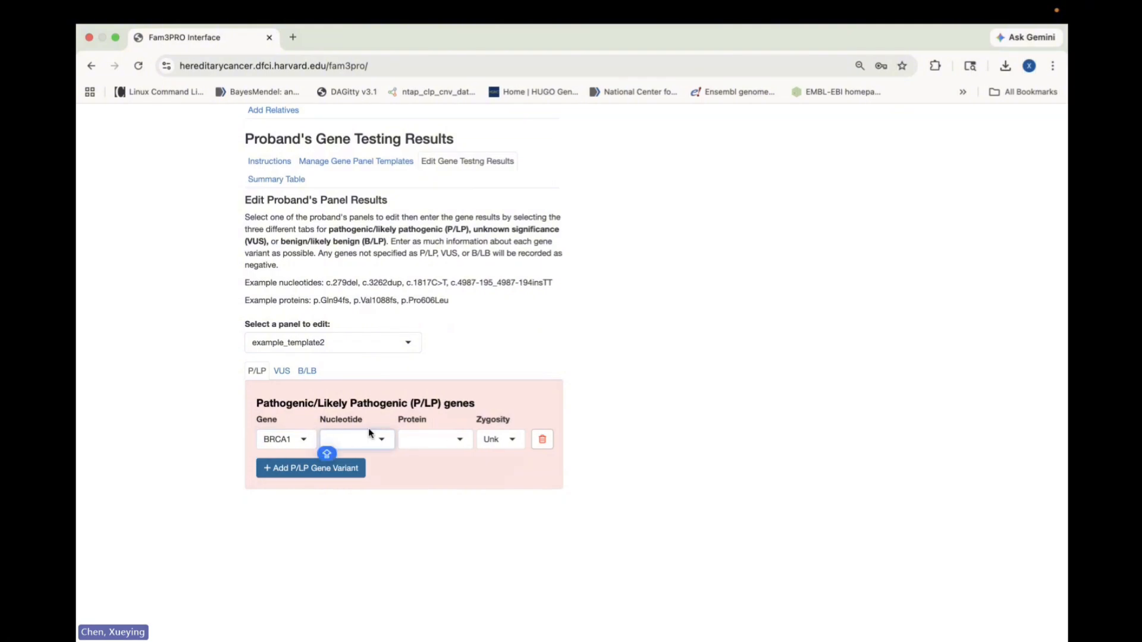
{"action": "left_click", "coordinate": [440, 443]}
{"action": "left_click", "coordinate": [489, 439]}
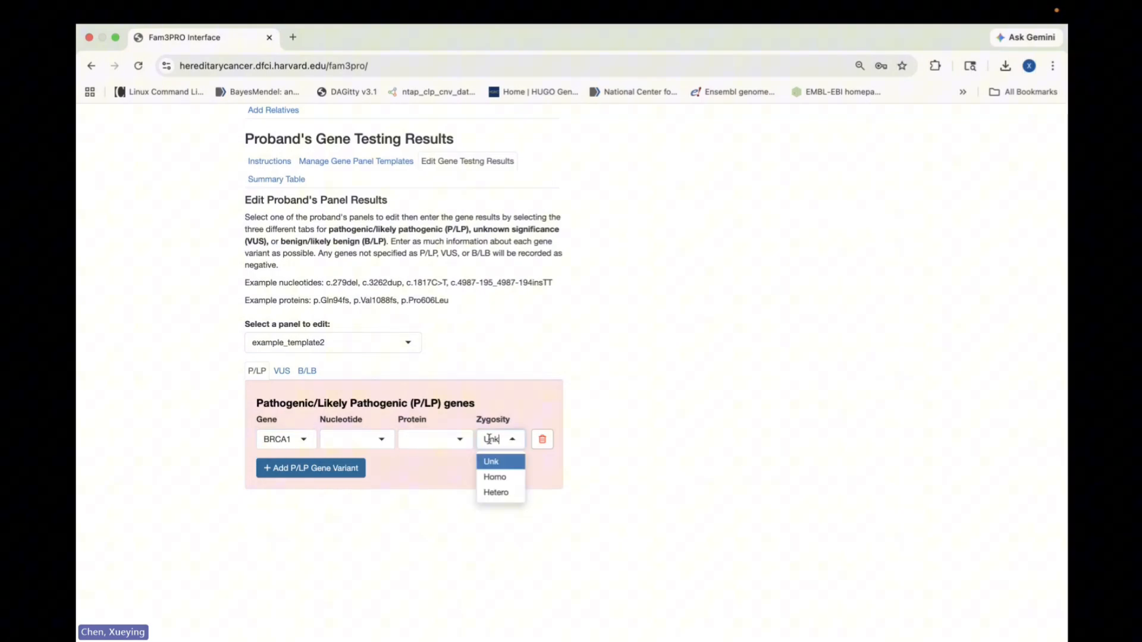
{"action": "left_click", "coordinate": [433, 503]}
{"action": "scroll", "coordinate": [433, 504], "scroll_direction": "up", "scroll_amount": 1}
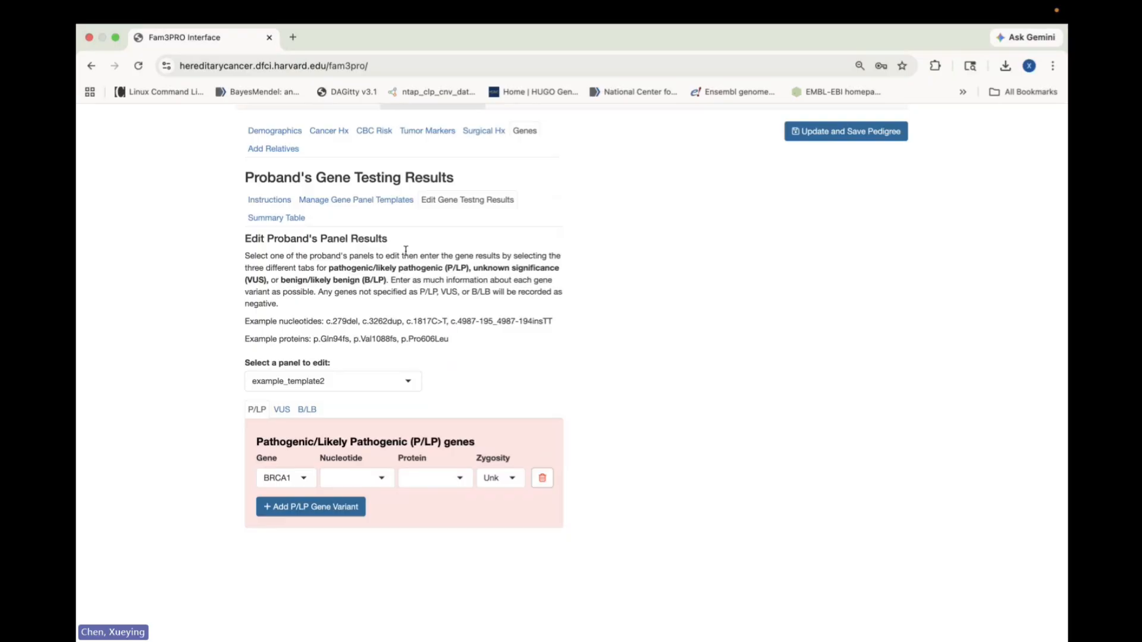
{"action": "left_click", "coordinate": [296, 219]}
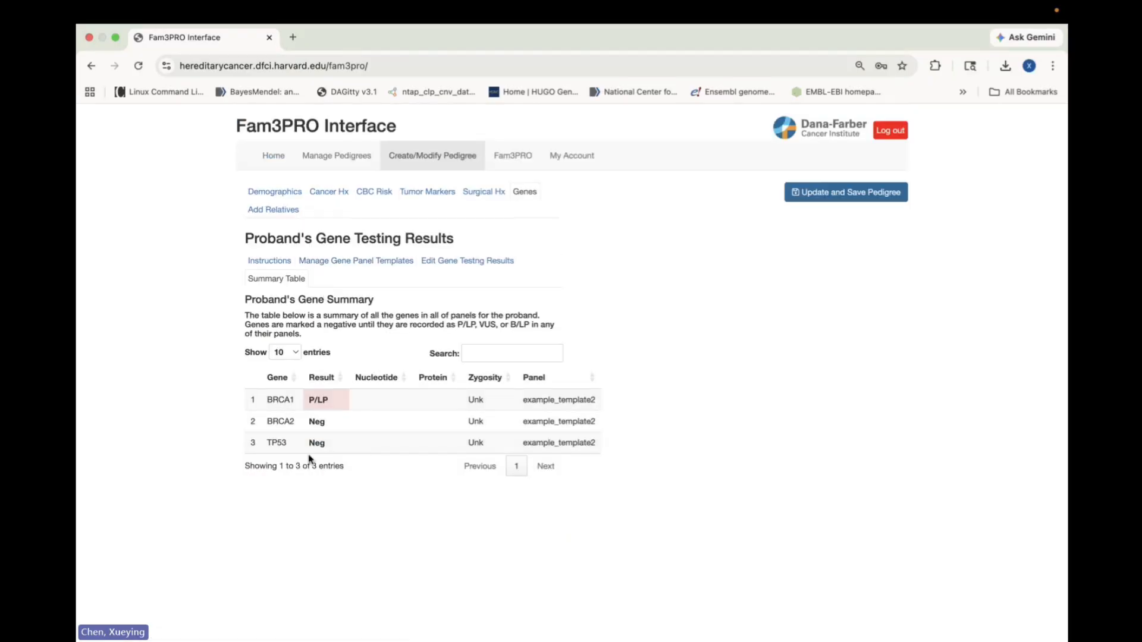
Return to the panel results and delete the BRCA1 variant from the pathogenic/likely pathogenic genes.
{"action": "left_click", "coordinate": [437, 260]}
{"action": "scroll", "coordinate": [447, 505], "scroll_direction": "down", "scroll_amount": 2}
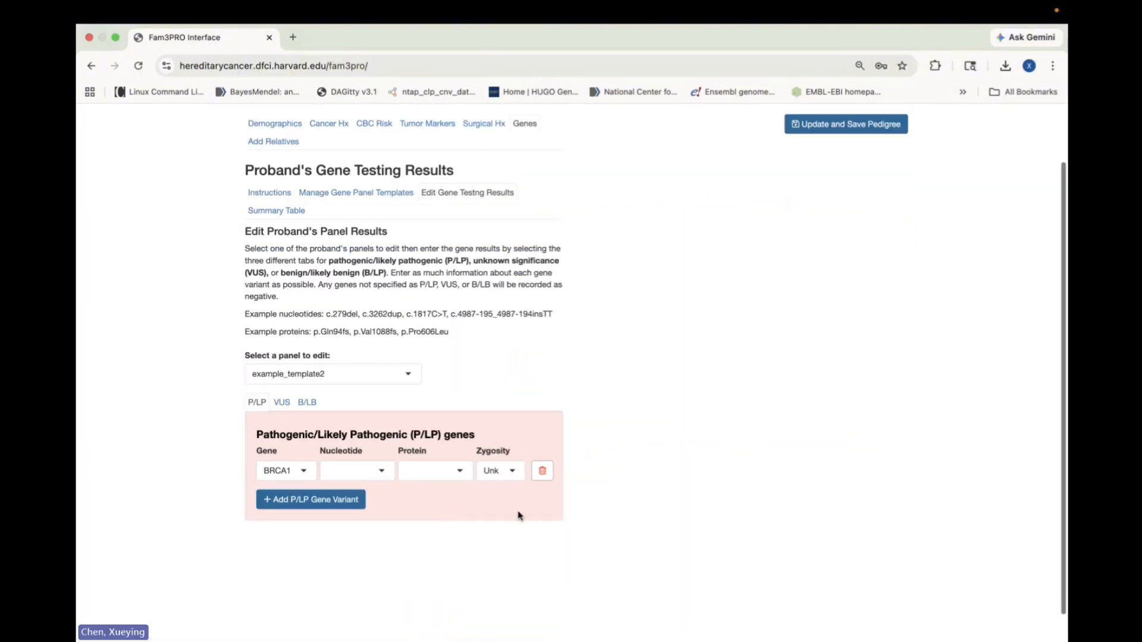
{"action": "left_click", "coordinate": [542, 471]}
{"action": "scroll", "coordinate": [447, 510], "scroll_direction": "up", "scroll_amount": 1}
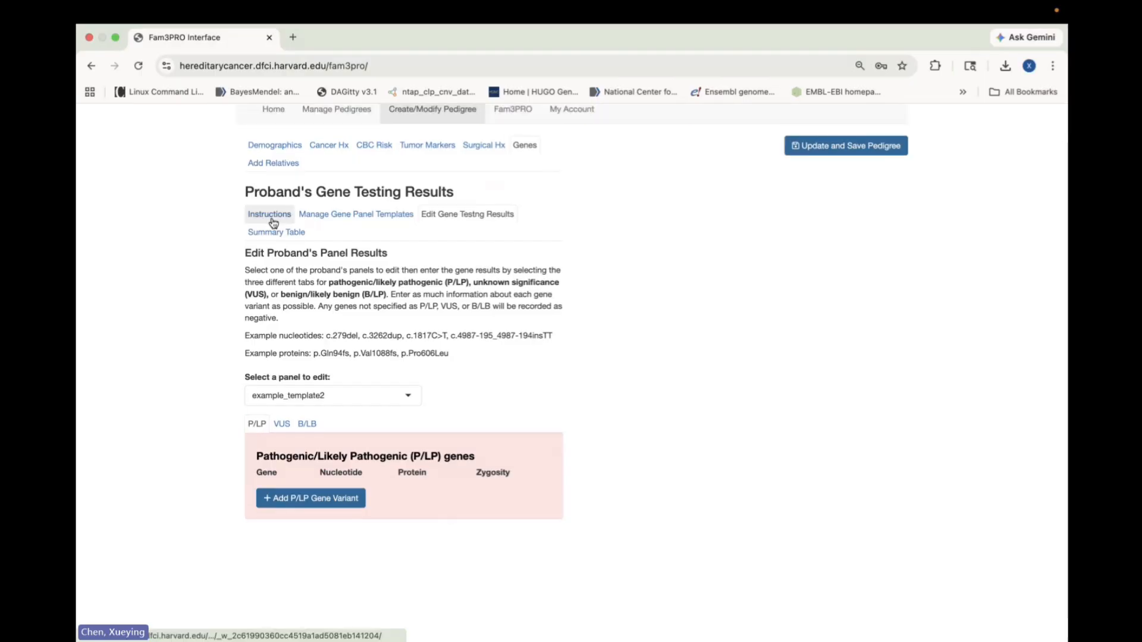
Open the numbers and types of relatives, and enter 1 daughter and 2 maternal aunts.
{"action": "left_click", "coordinate": [286, 166]}
{"action": "scroll", "coordinate": [351, 242], "scroll_direction": "up", "scroll_amount": 1}
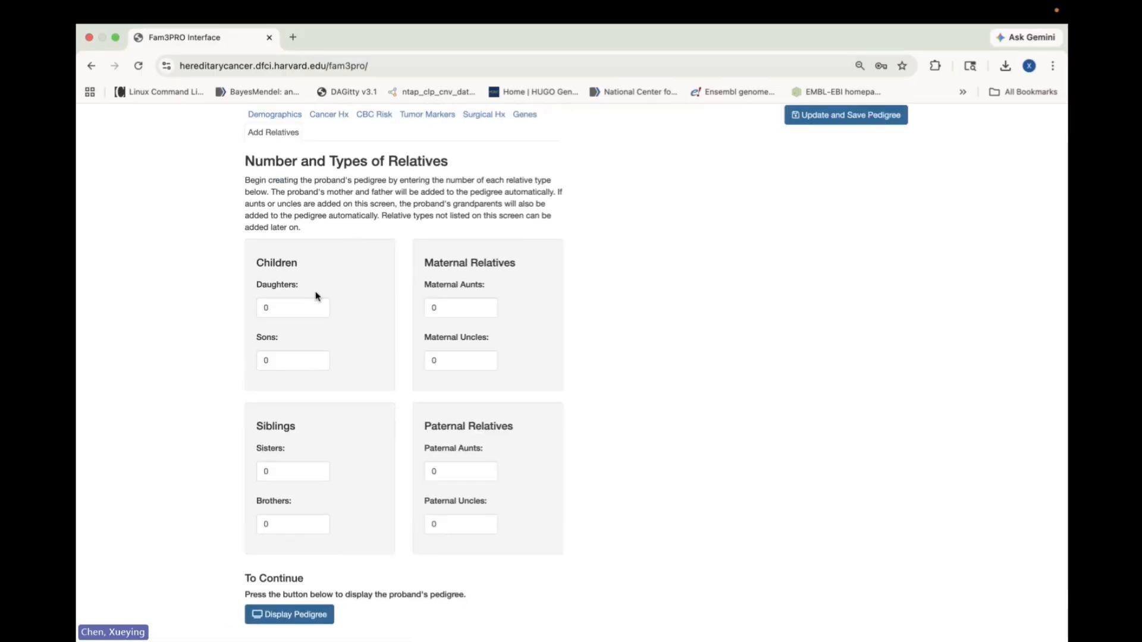
{"action": "left_click", "coordinate": [286, 306]}
{"action": "left_click_drag", "start_coordinate": [286, 307], "coordinate": [245, 311]}
{"action": "type", "text": "1"}
{"action": "left_click", "coordinate": [435, 311]}
{"action": "double_click", "coordinate": [431, 308]}
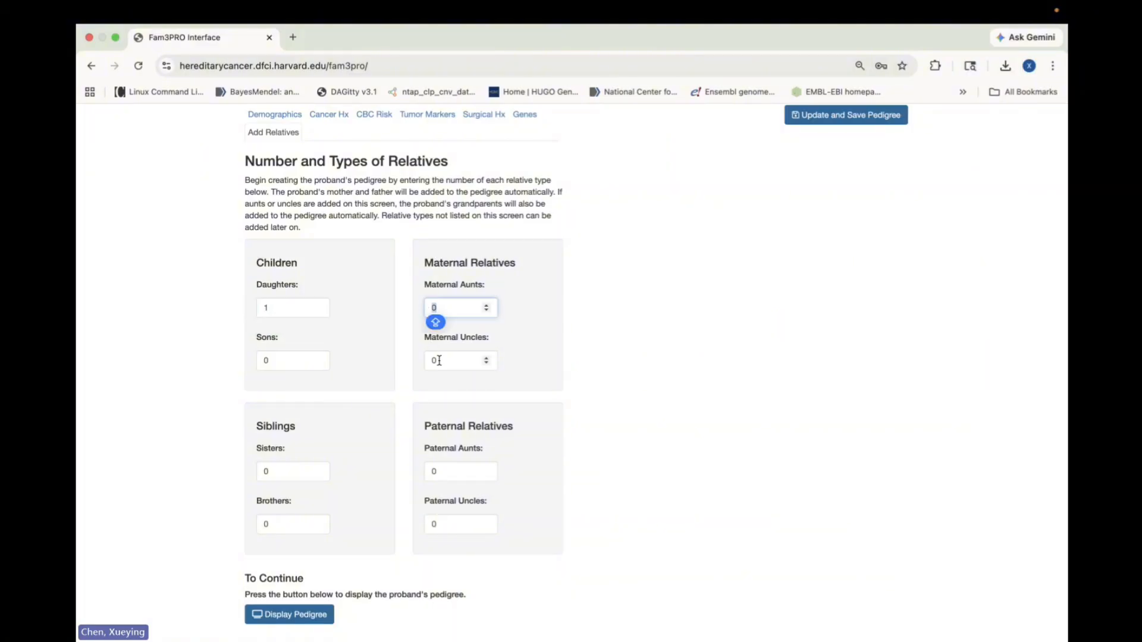
{"action": "type", "text": "2"}
Set the number of sisters to 1, paternal aunts to 2 and paternal uncles to 1.
{"action": "double_click", "coordinate": [266, 471]}
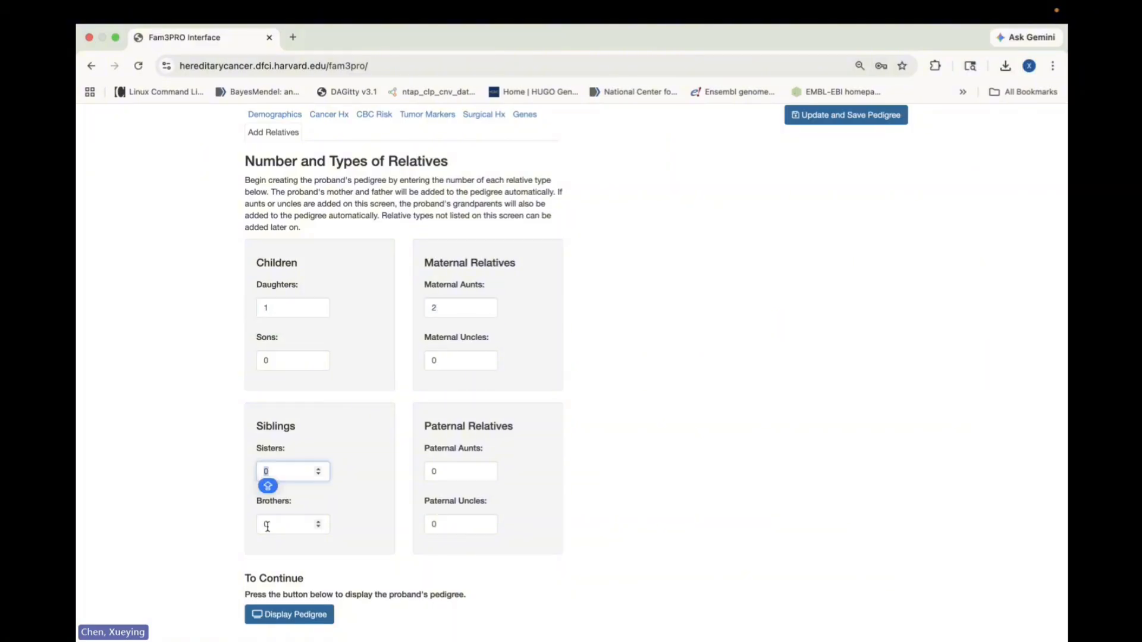
{"action": "left_click", "coordinate": [270, 524]}
{"action": "double_click", "coordinate": [278, 471]}
{"action": "type", "text": "1"}
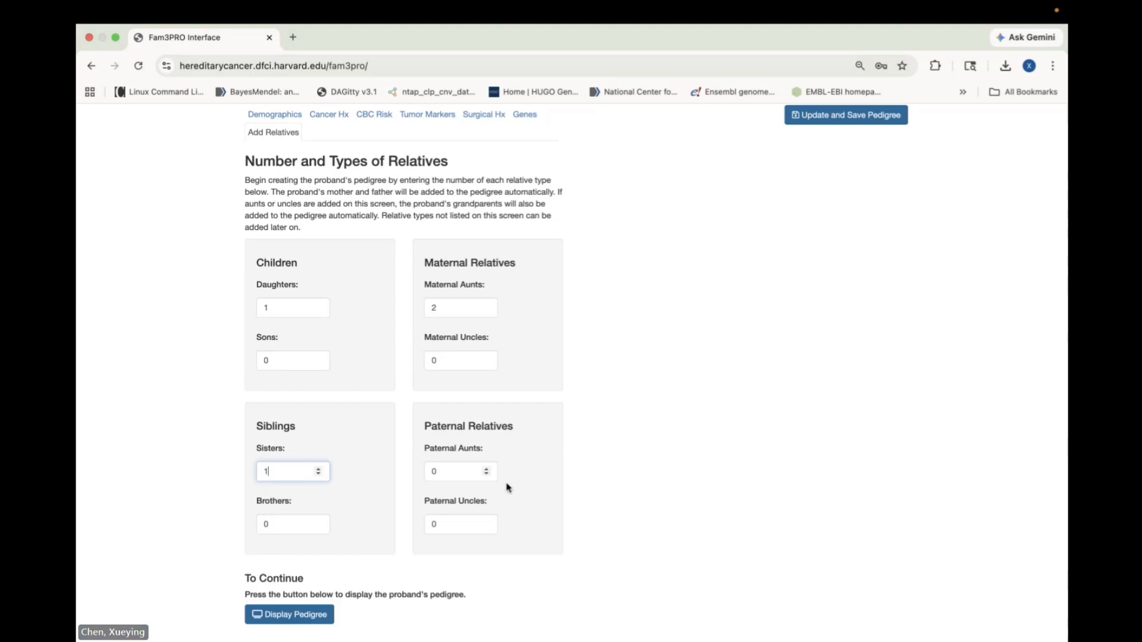
{"action": "double_click", "coordinate": [445, 471]}
{"action": "type", "text": "2"}
{"action": "scroll", "coordinate": [431, 552], "scroll_direction": "down", "scroll_amount": 1}
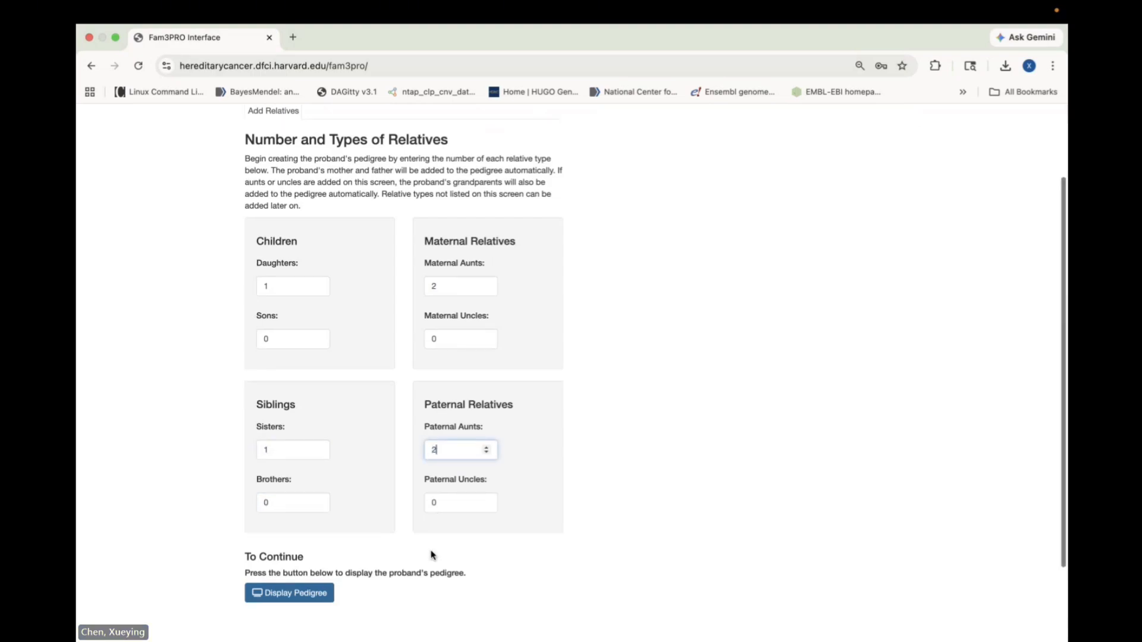
{"action": "double_click", "coordinate": [436, 493]}
{"action": "type", "text": "1"}
{"action": "left_click", "coordinate": [434, 535]}
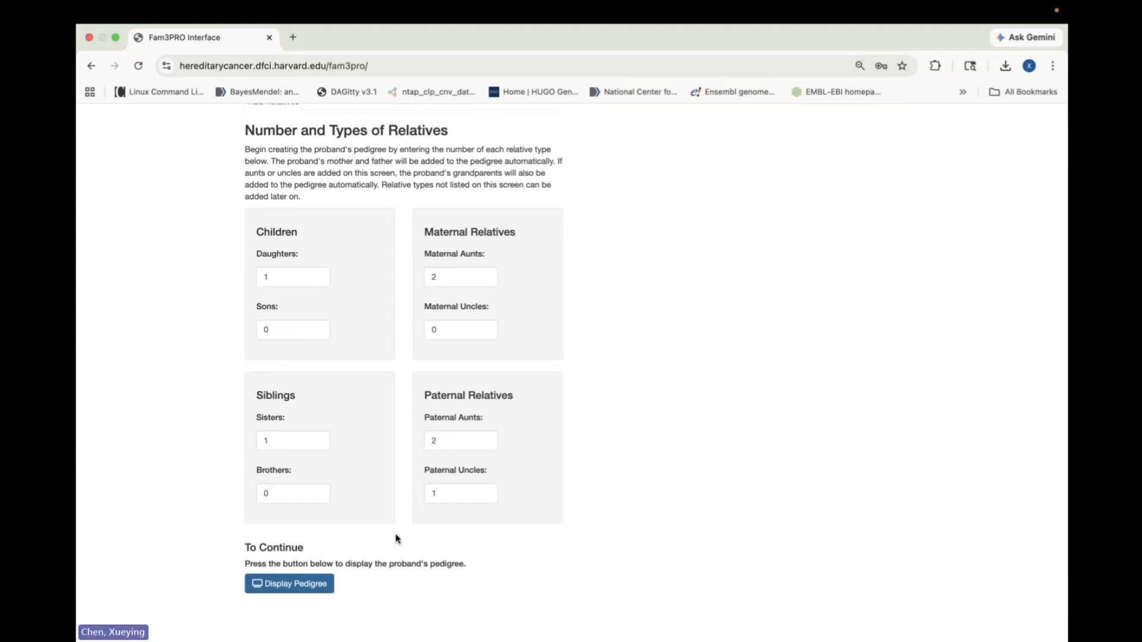
Display the proband's pedigree and review the tree and the add-relative options on the father's symbol.
{"action": "left_click", "coordinate": [279, 586]}
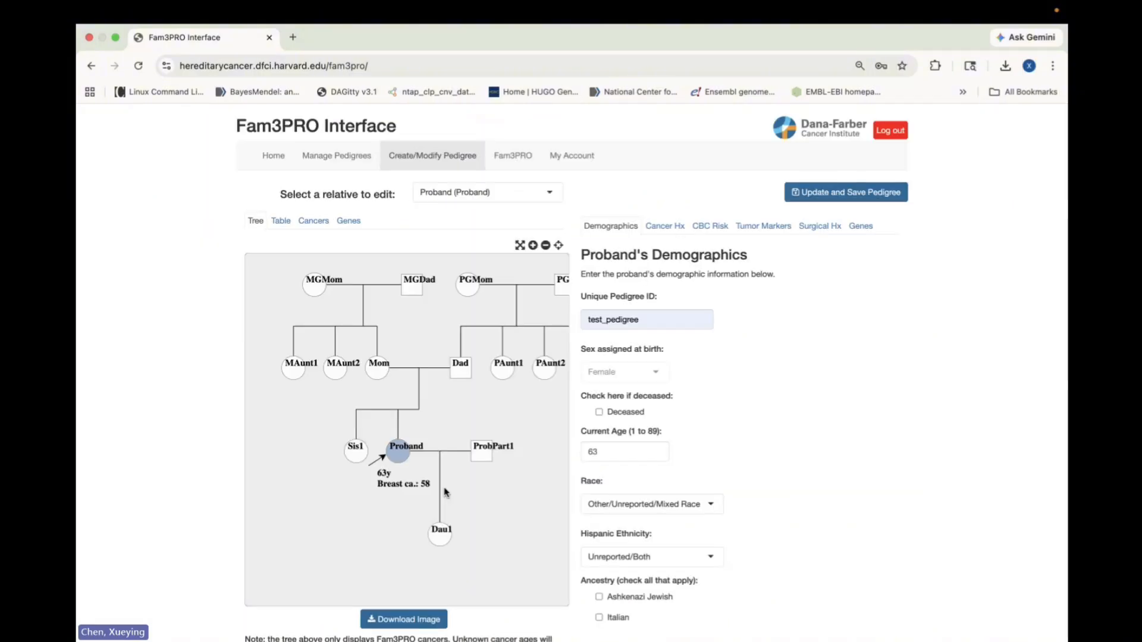
{"action": "left_click_drag", "start_coordinate": [499, 536], "coordinate": [479, 537]}
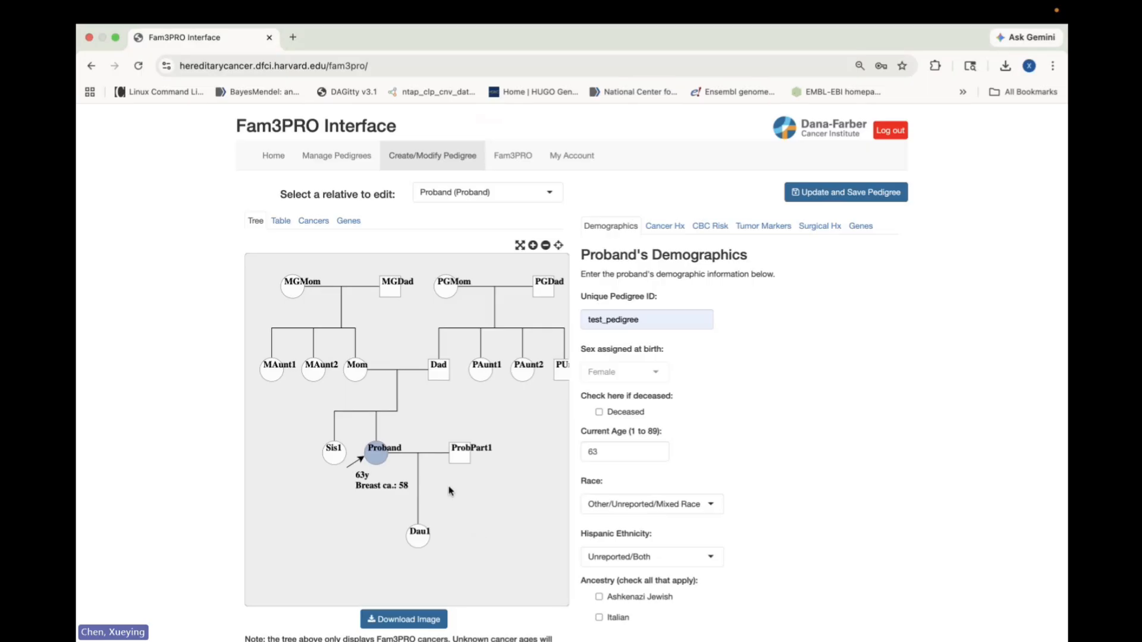
{"action": "mouse_move", "coordinate": [318, 381]}
{"action": "mouse_move", "coordinate": [377, 450]}
{"action": "scroll", "coordinate": [375, 467], "scroll_direction": "down", "scroll_amount": 1}
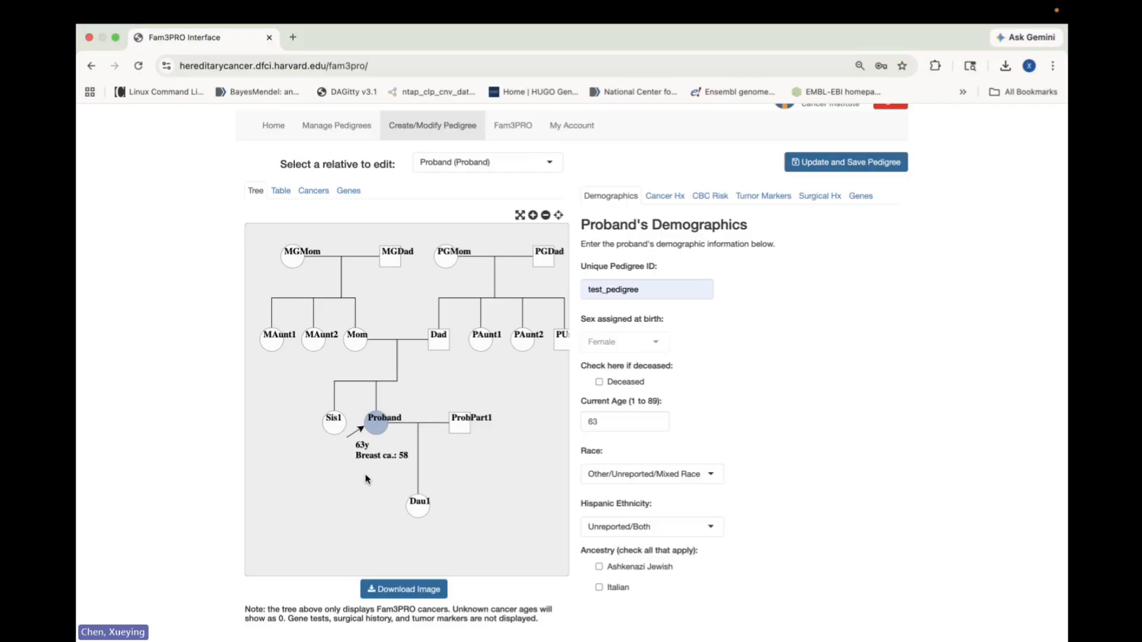
{"action": "mouse_move", "coordinate": [428, 357]}
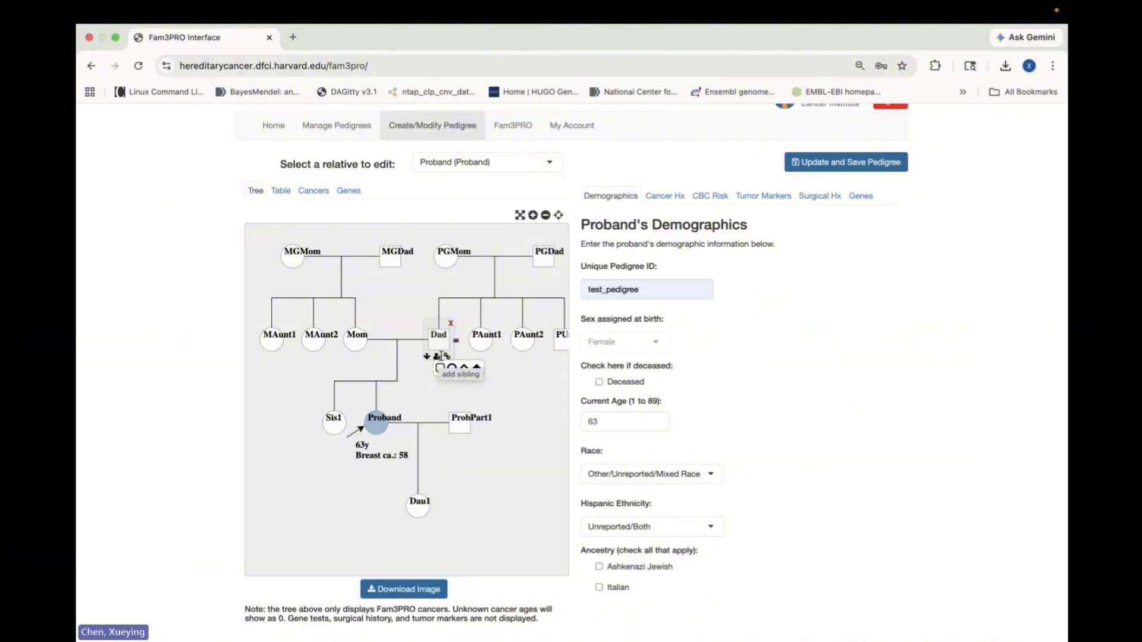
{"action": "left_click_drag", "start_coordinate": [449, 358], "coordinate": [446, 358]}
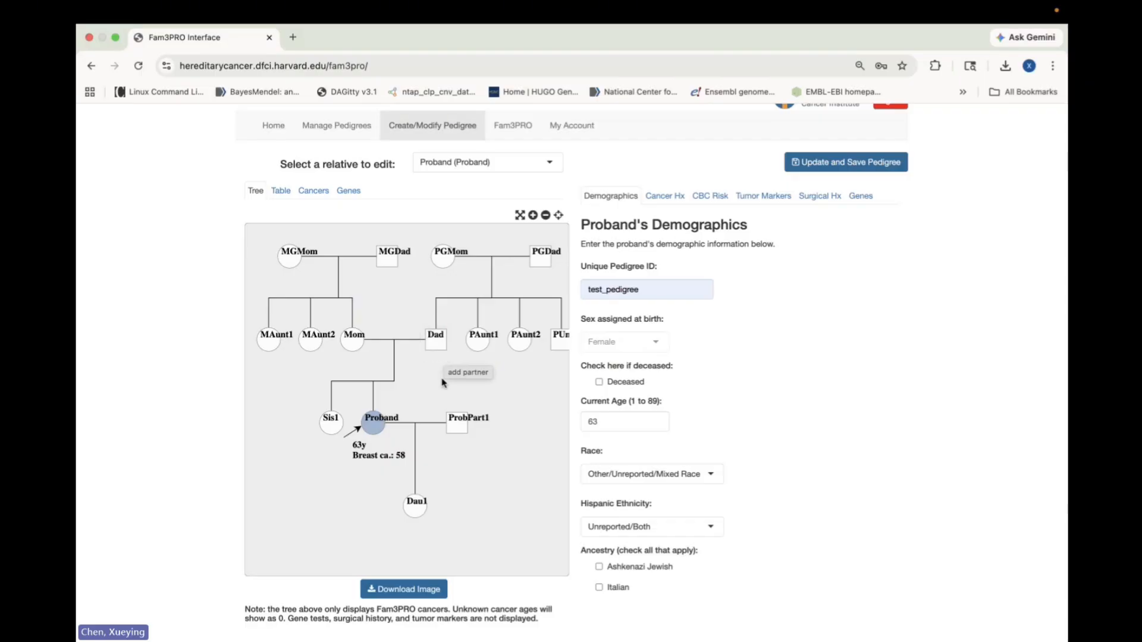
{"action": "left_click_drag", "start_coordinate": [420, 402], "coordinate": [413, 418]}
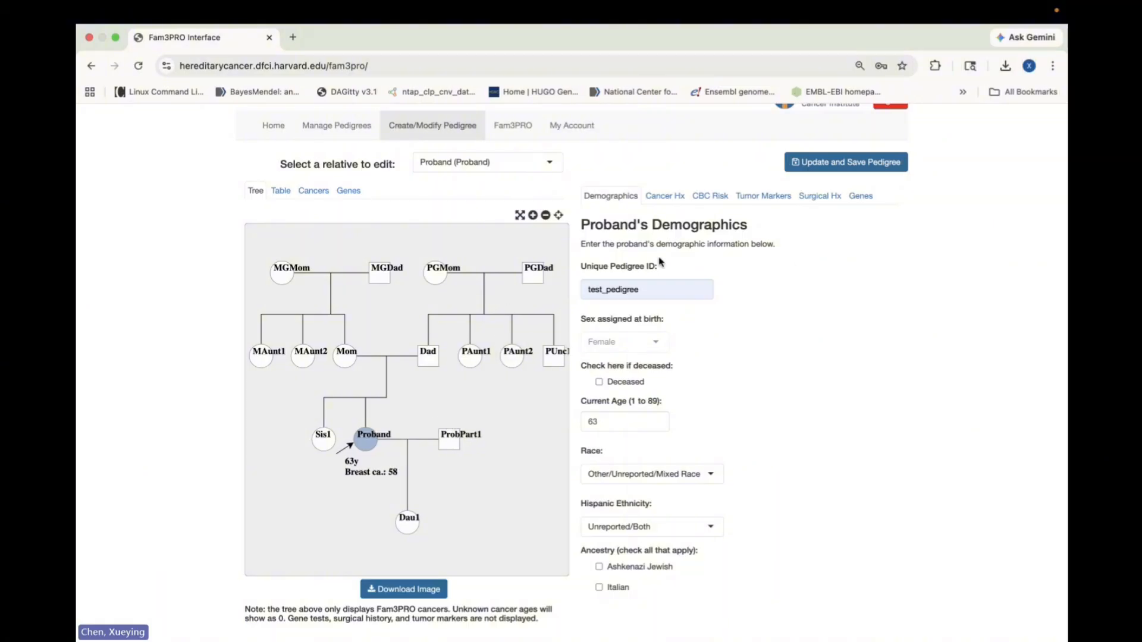
Delete the breast cancer entry from the proband's cancer history, and update and save the pedigree.
{"action": "left_click", "coordinate": [635, 422]}
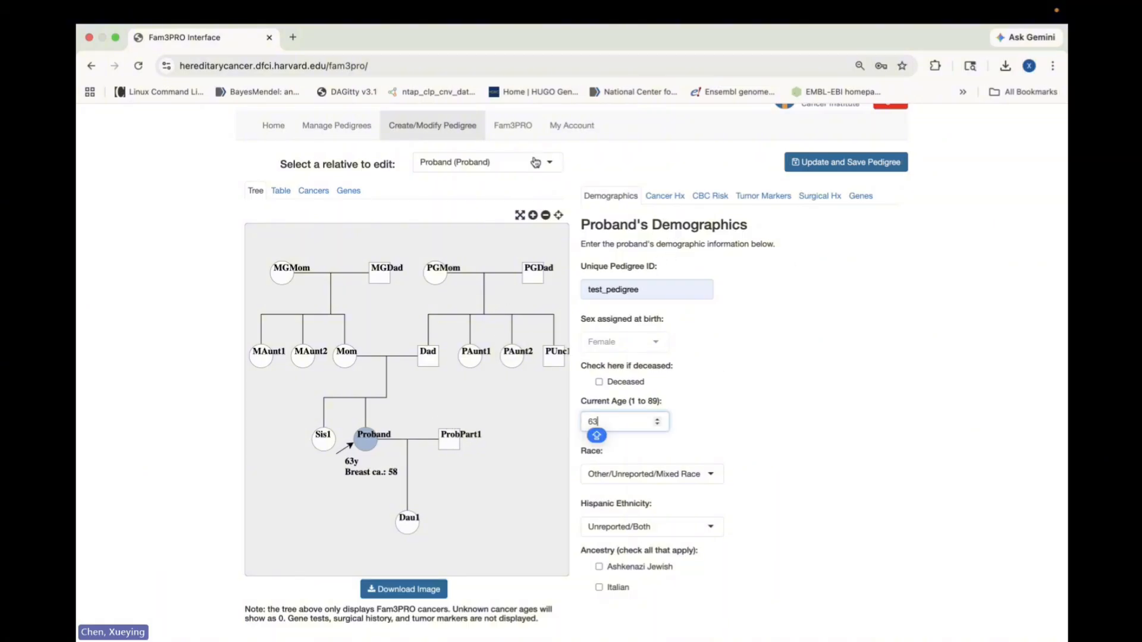
{"action": "left_click", "coordinate": [660, 196]}
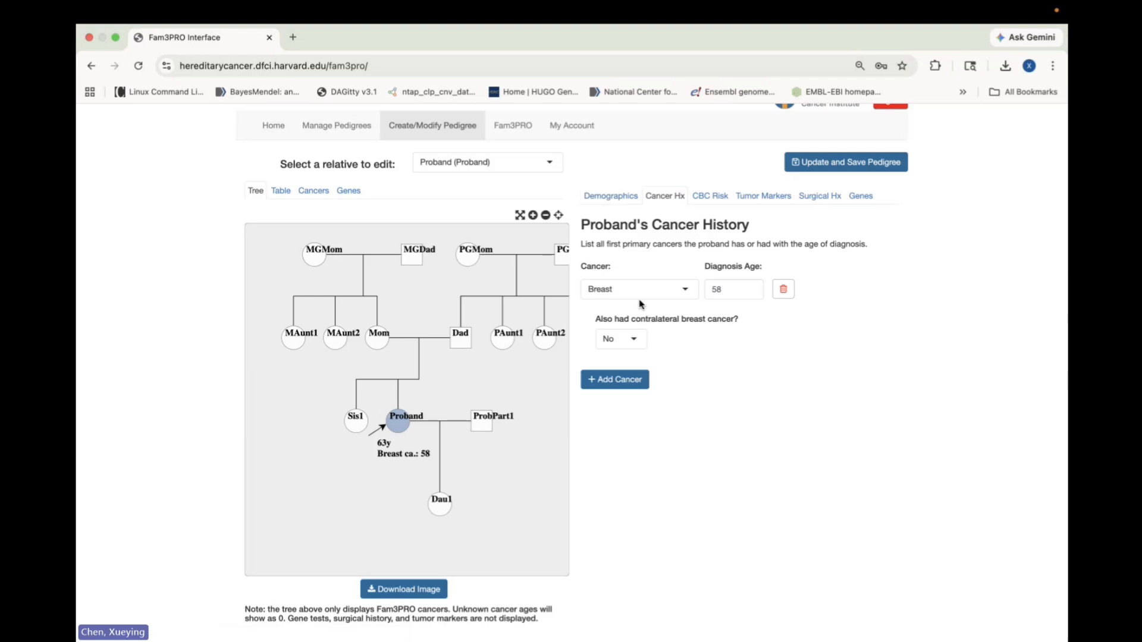
{"action": "left_click", "coordinate": [783, 290]}
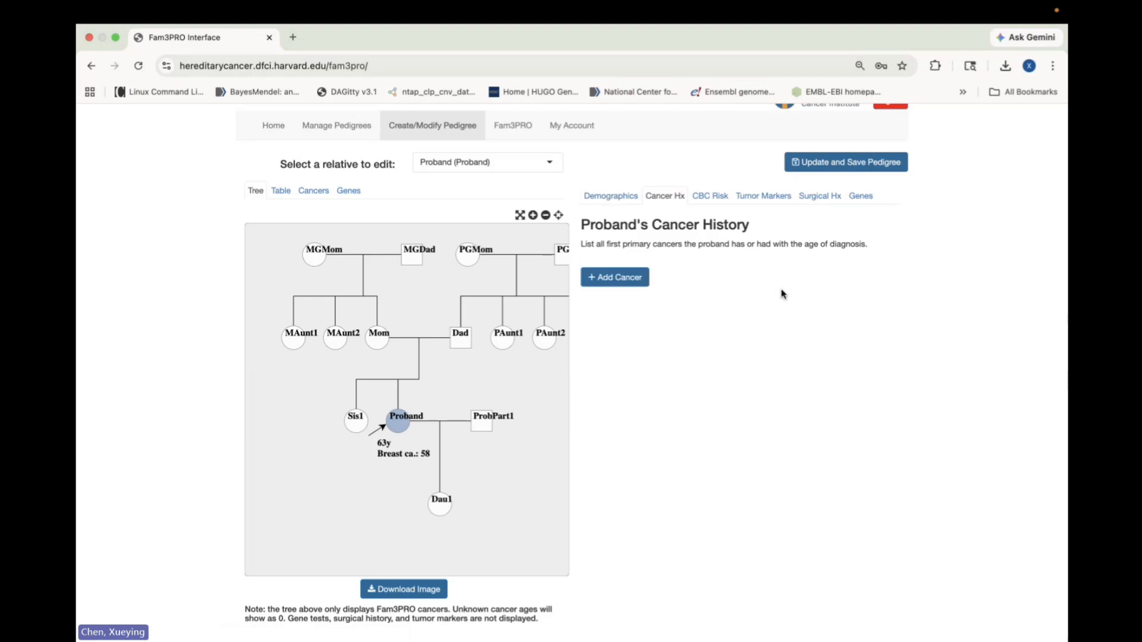
{"action": "left_click", "coordinate": [819, 162]}
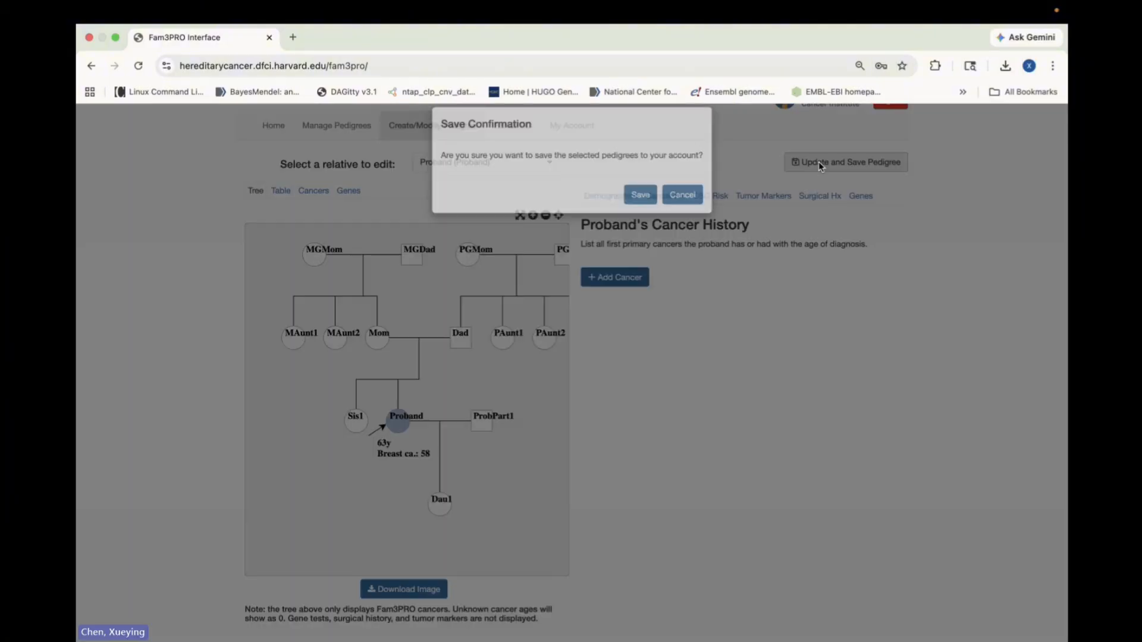
{"action": "left_click", "coordinate": [634, 210]}
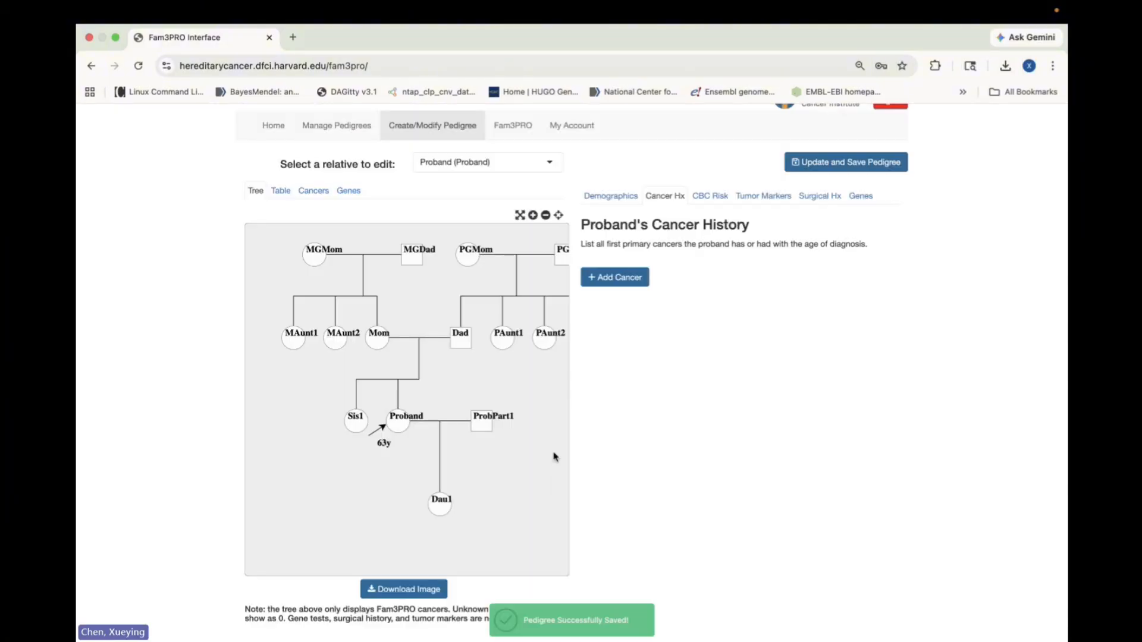
{"action": "mouse_move", "coordinate": [397, 430]}
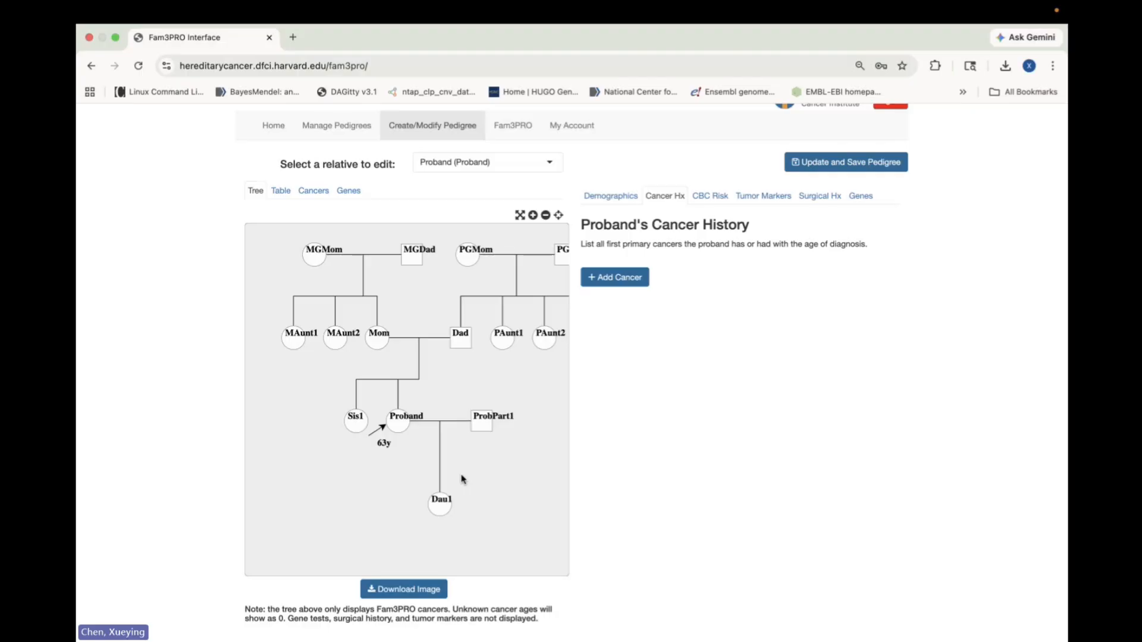
{"action": "left_click", "coordinate": [710, 198]}
{"action": "left_click", "coordinate": [667, 196]}
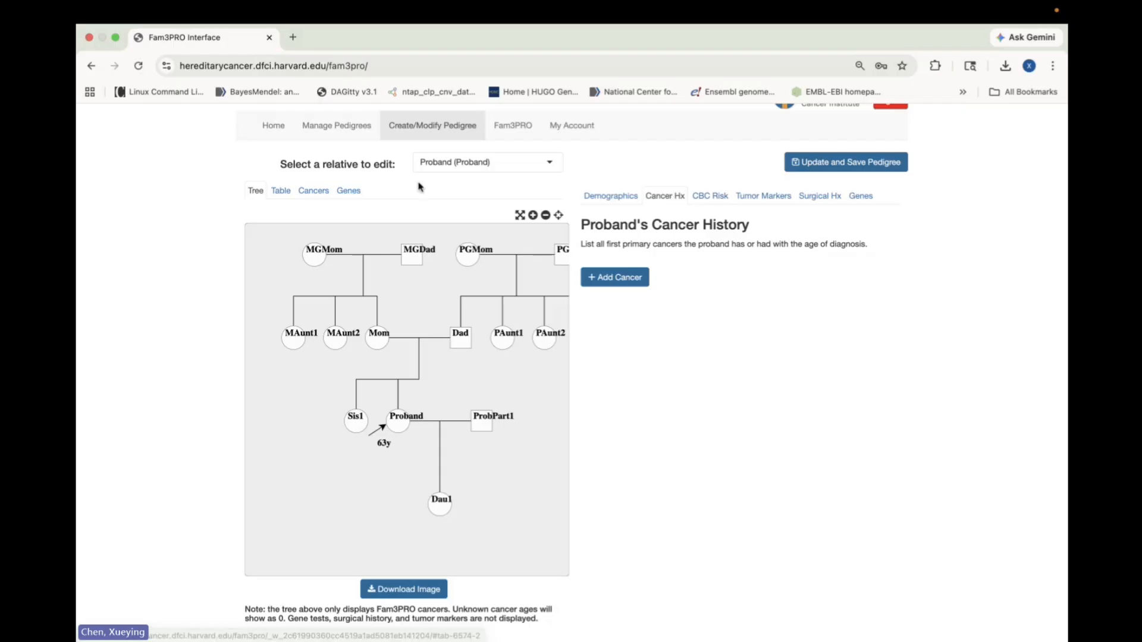
{"action": "left_click_drag", "start_coordinate": [509, 388], "coordinate": [499, 393]}
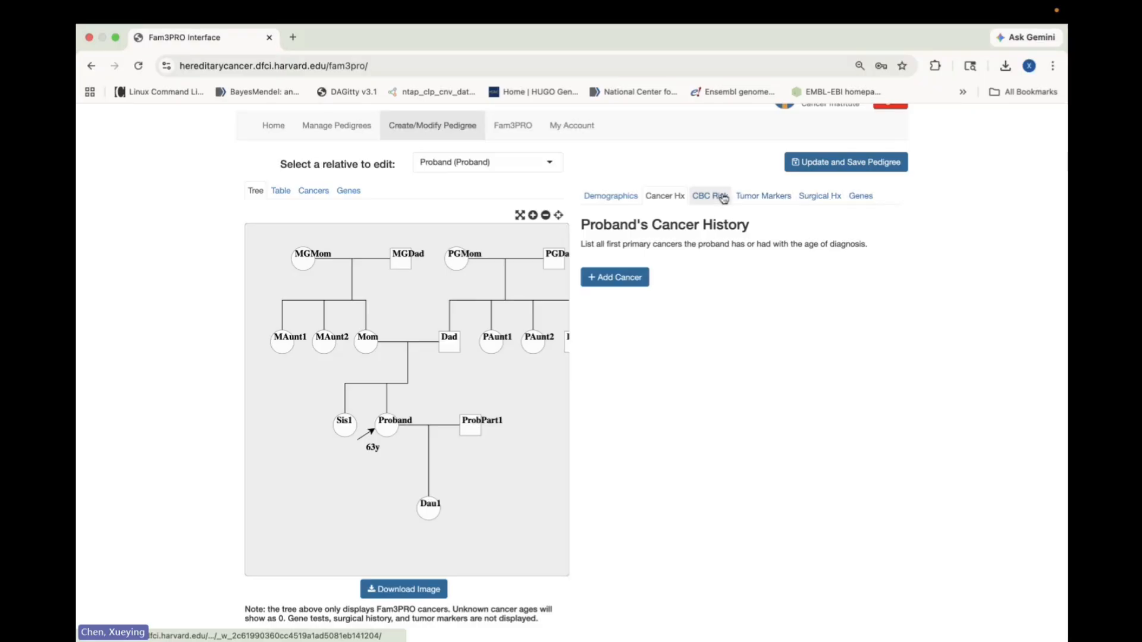
Select maternal aunt 1 as the relative to edit and set her current age to 85.
{"action": "left_click", "coordinate": [450, 161]}
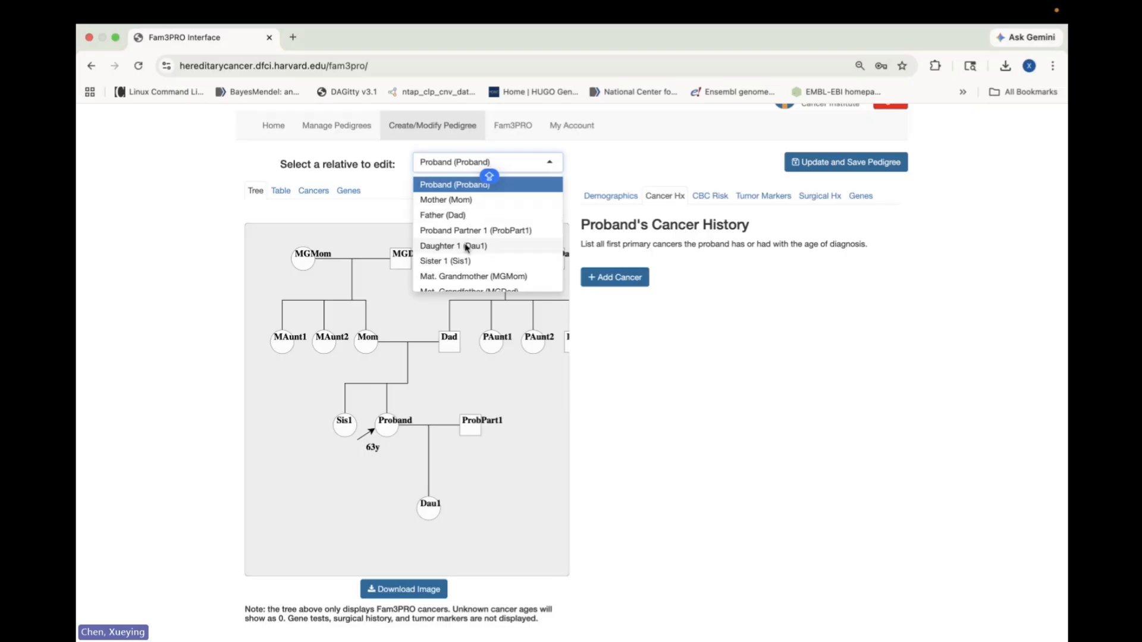
{"action": "scroll", "coordinate": [466, 257], "scroll_direction": "down", "scroll_amount": 4}
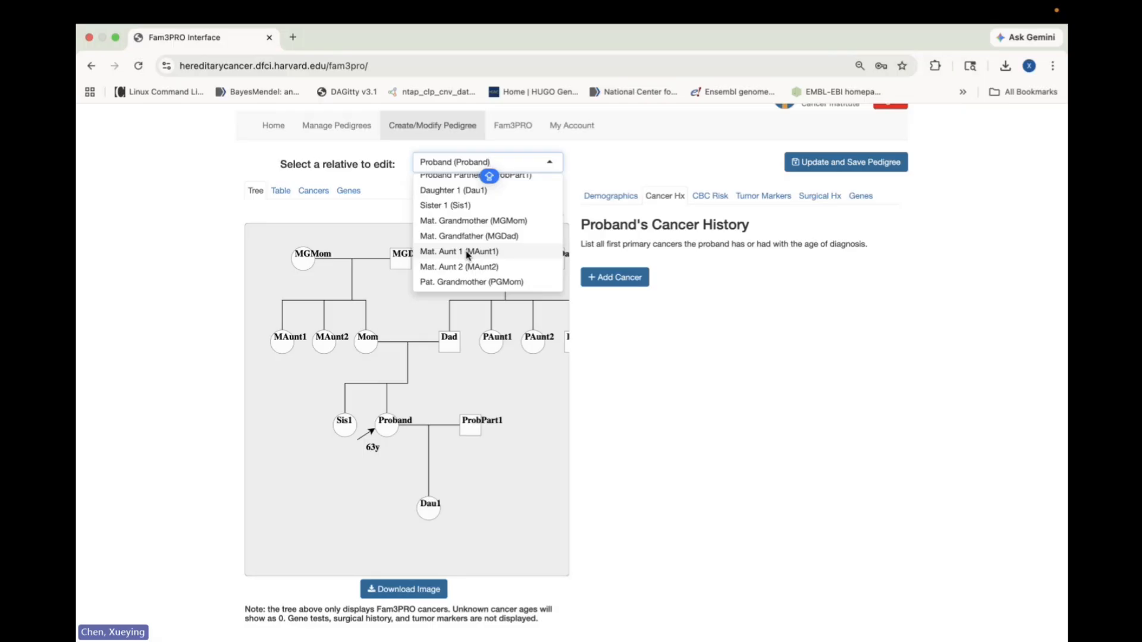
{"action": "left_click", "coordinate": [467, 252]}
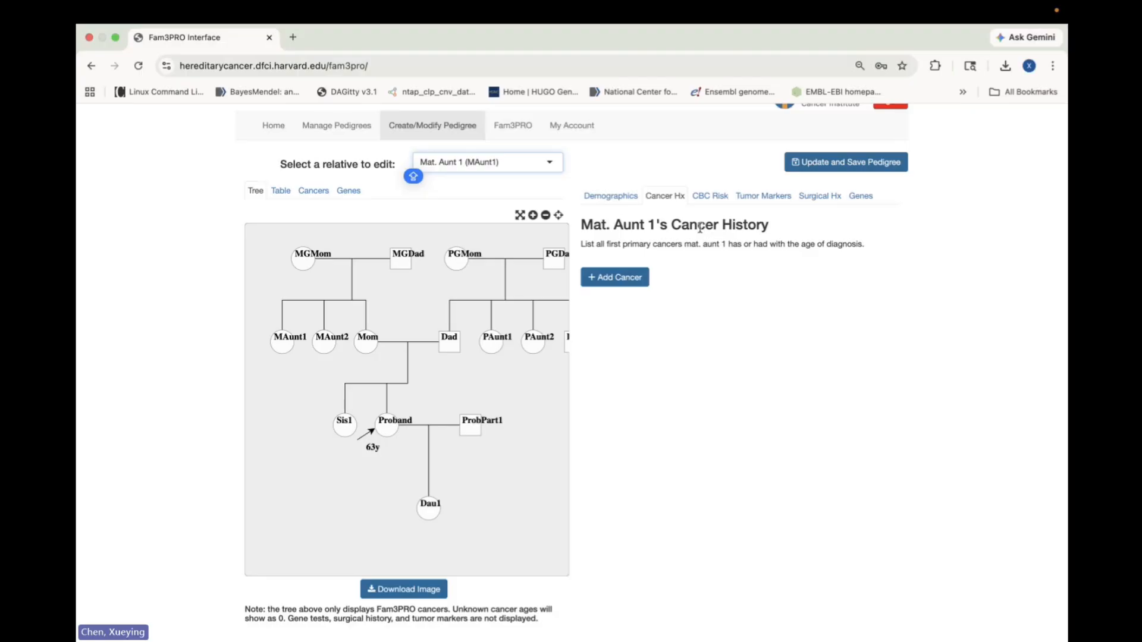
{"action": "left_click", "coordinate": [613, 196]}
{"action": "scroll", "coordinate": [650, 321], "scroll_direction": "down", "scroll_amount": 1}
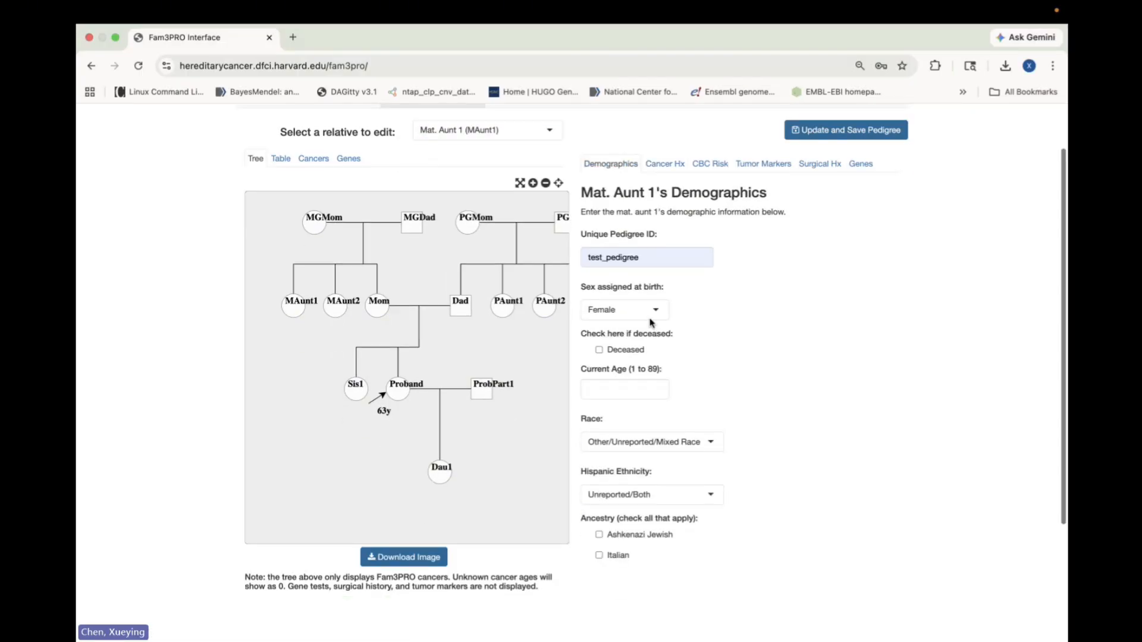
{"action": "left_click", "coordinate": [606, 387]}
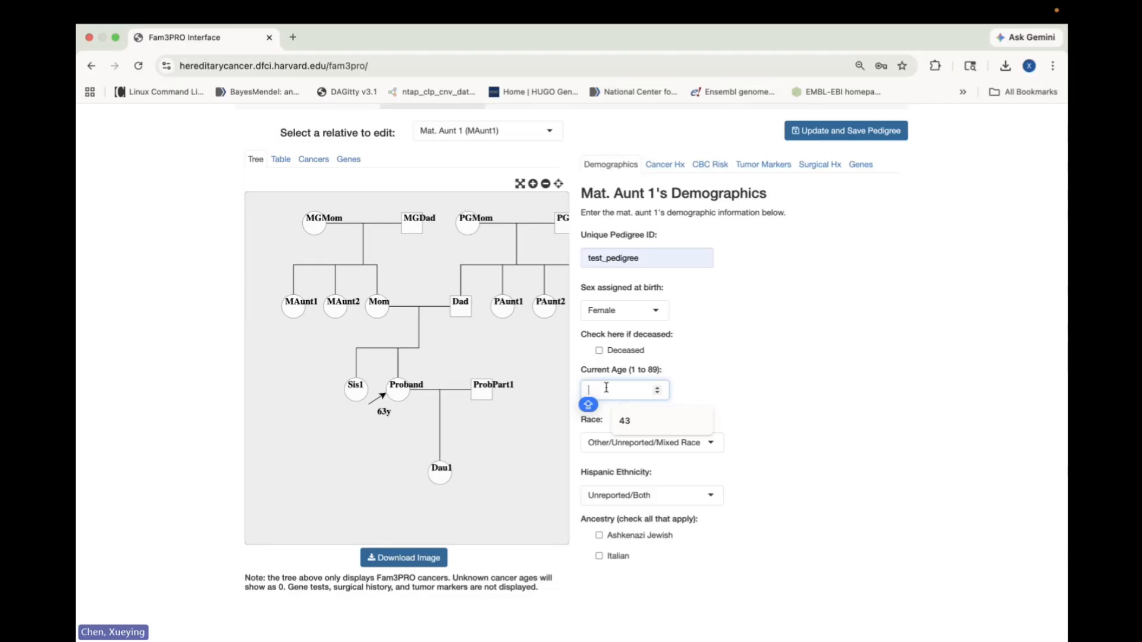
{"action": "type", "text": "85"}
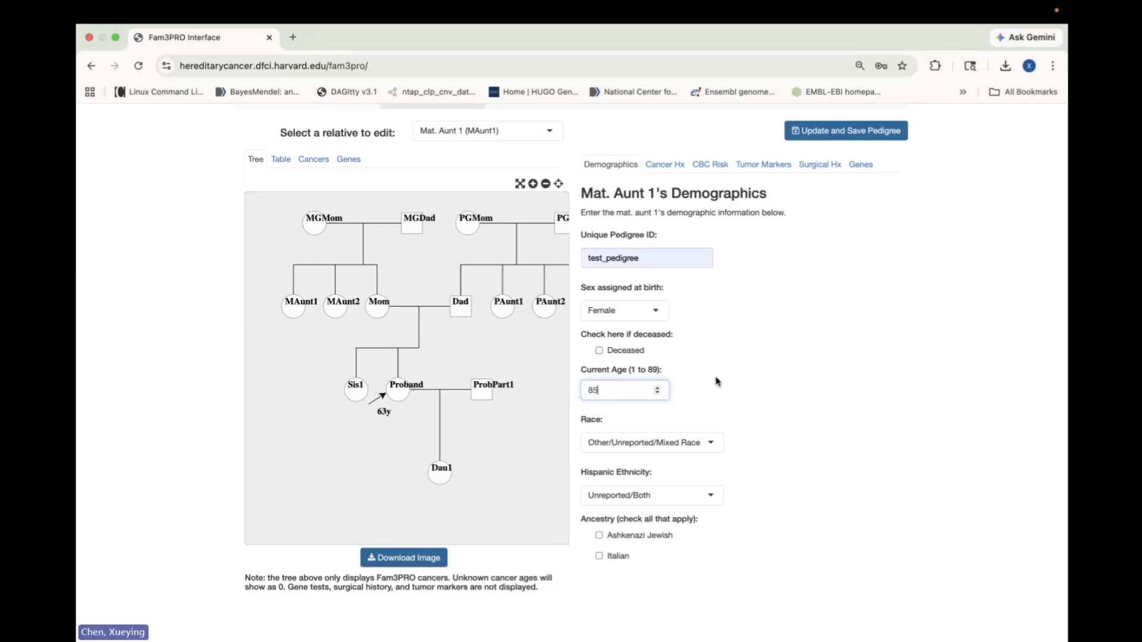
Add breast cancer with diagnosis age 75 to maternal aunt 1's cancer history and open her contralateral breast cancer risk questions.
{"action": "left_click", "coordinate": [680, 164]}
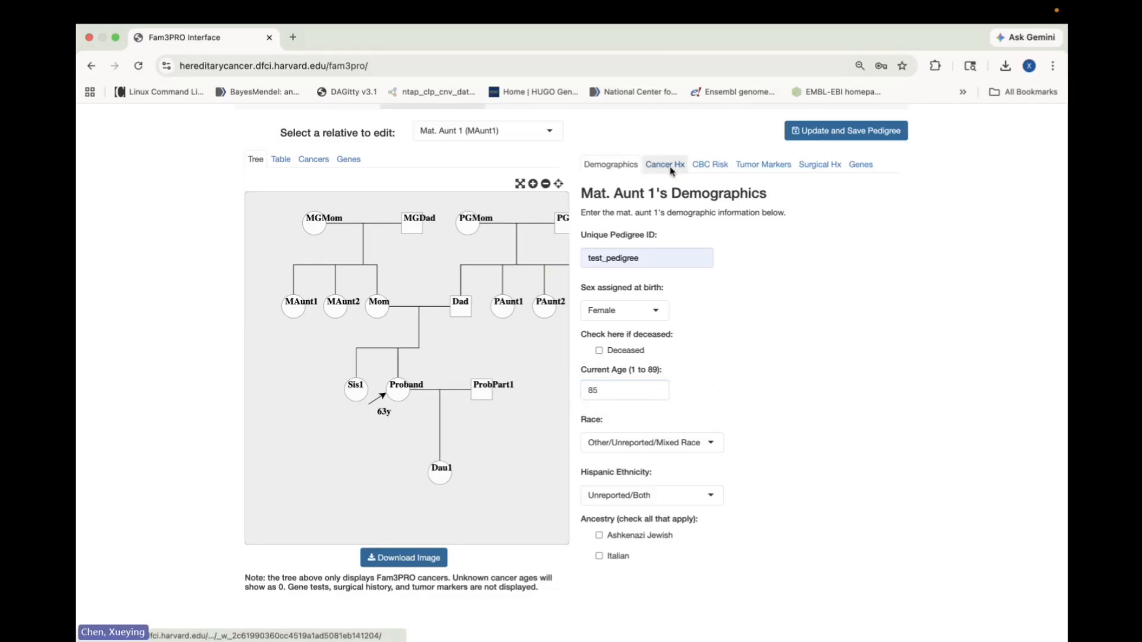
{"action": "left_click", "coordinate": [620, 246]}
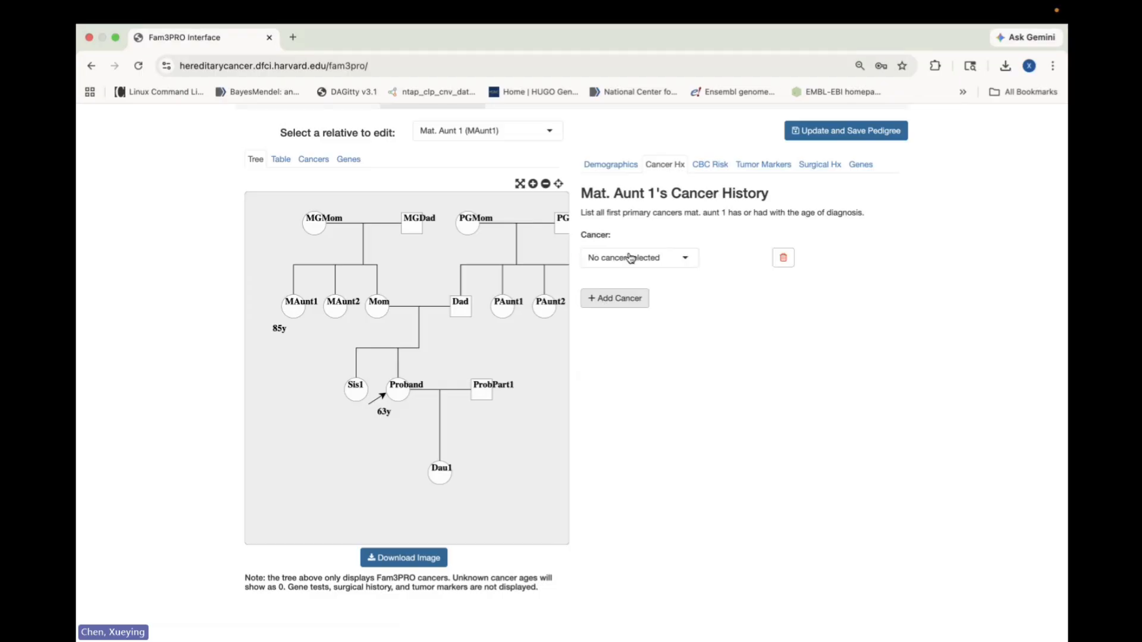
{"action": "left_click", "coordinate": [629, 257]}
{"action": "left_click", "coordinate": [655, 312]}
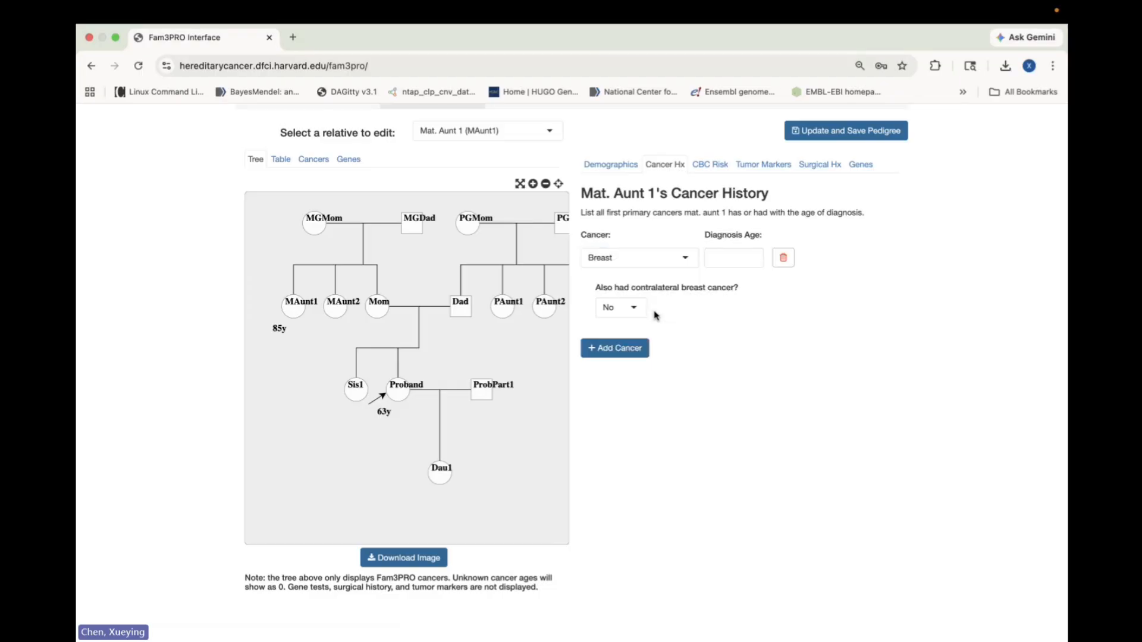
{"action": "left_click", "coordinate": [726, 255]}
{"action": "type", "text": "75"}
{"action": "left_click", "coordinate": [798, 379]}
{"action": "left_click", "coordinate": [709, 166]}
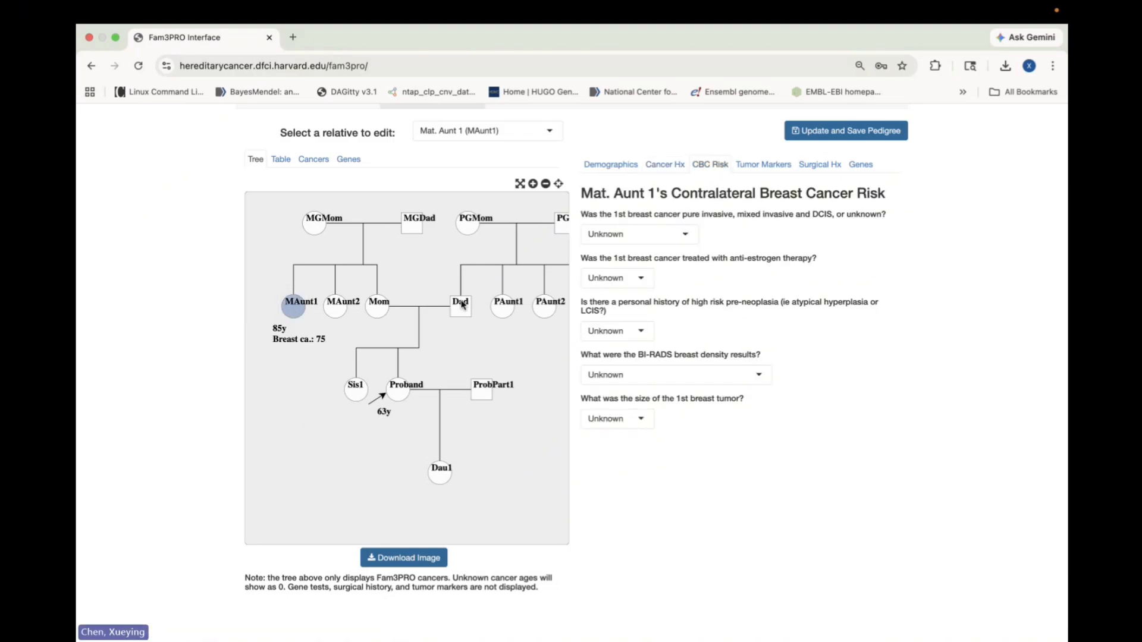
{"action": "left_click_drag", "start_coordinate": [522, 348], "coordinate": [501, 349]}
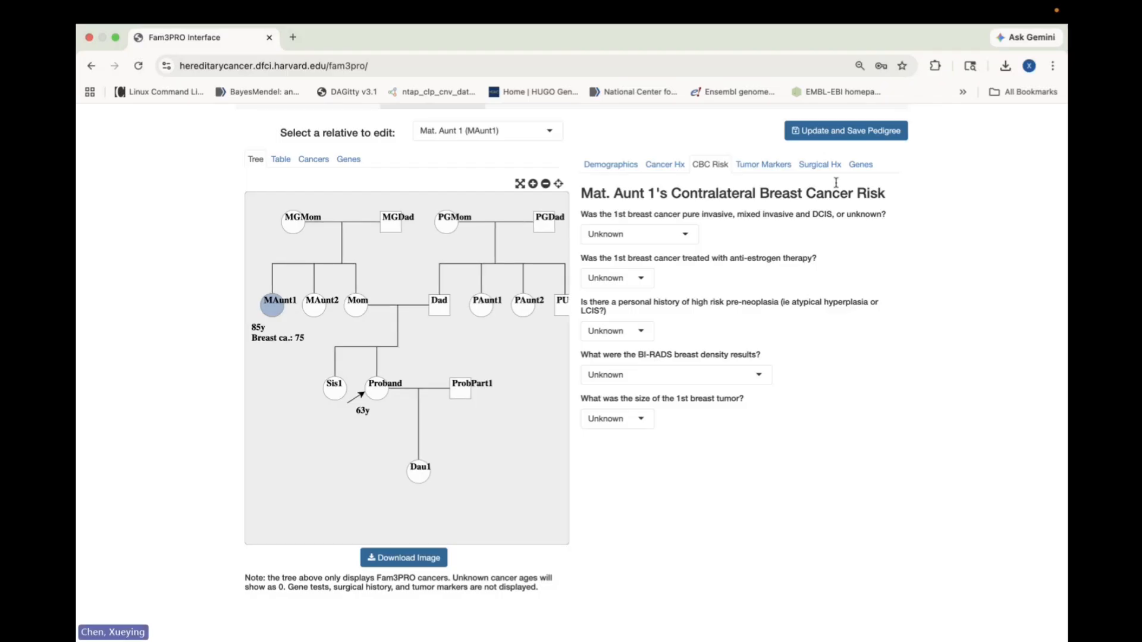
Select paternal aunt 1 as the relative to edit.
{"action": "scroll", "coordinate": [737, 353], "scroll_direction": "up", "scroll_amount": 2}
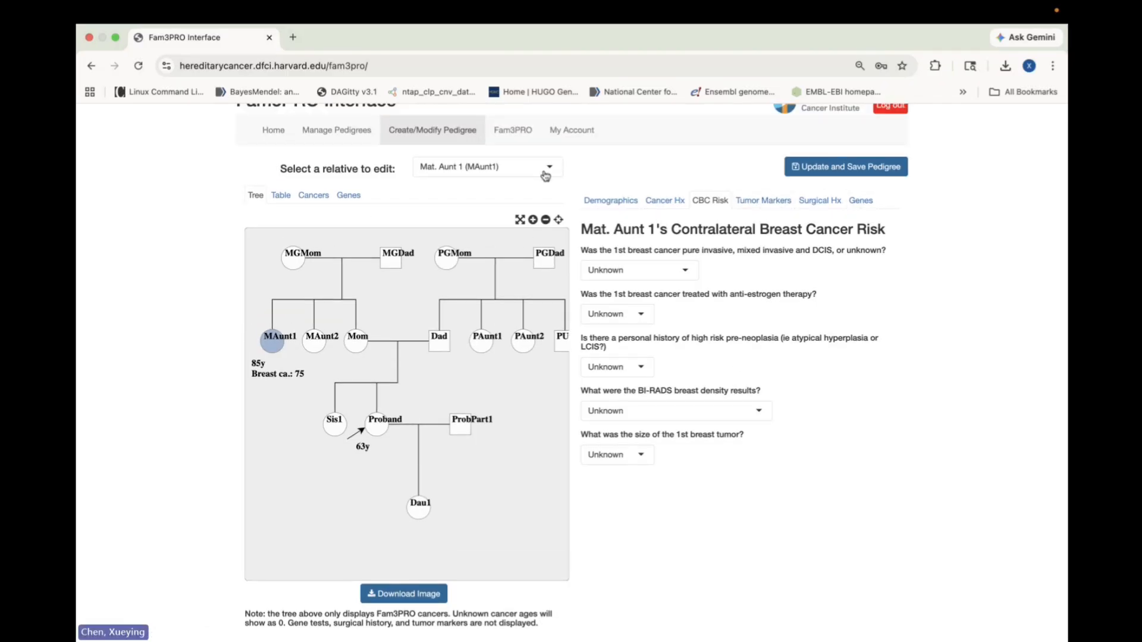
{"action": "left_click", "coordinate": [499, 171]}
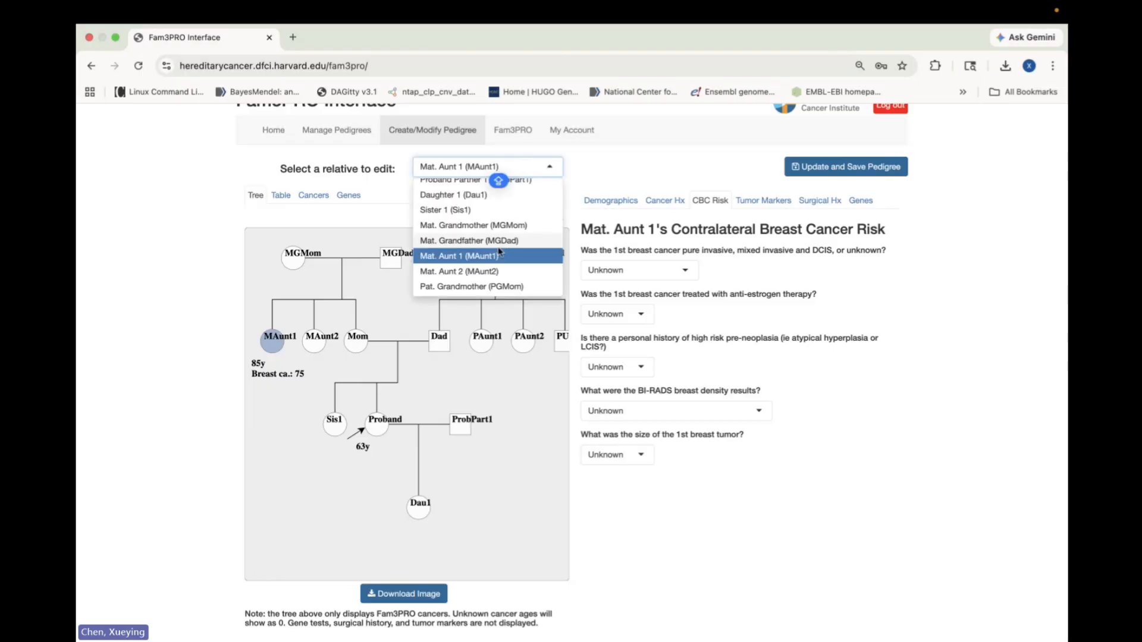
{"action": "scroll", "coordinate": [498, 255], "scroll_direction": "down", "scroll_amount": 3}
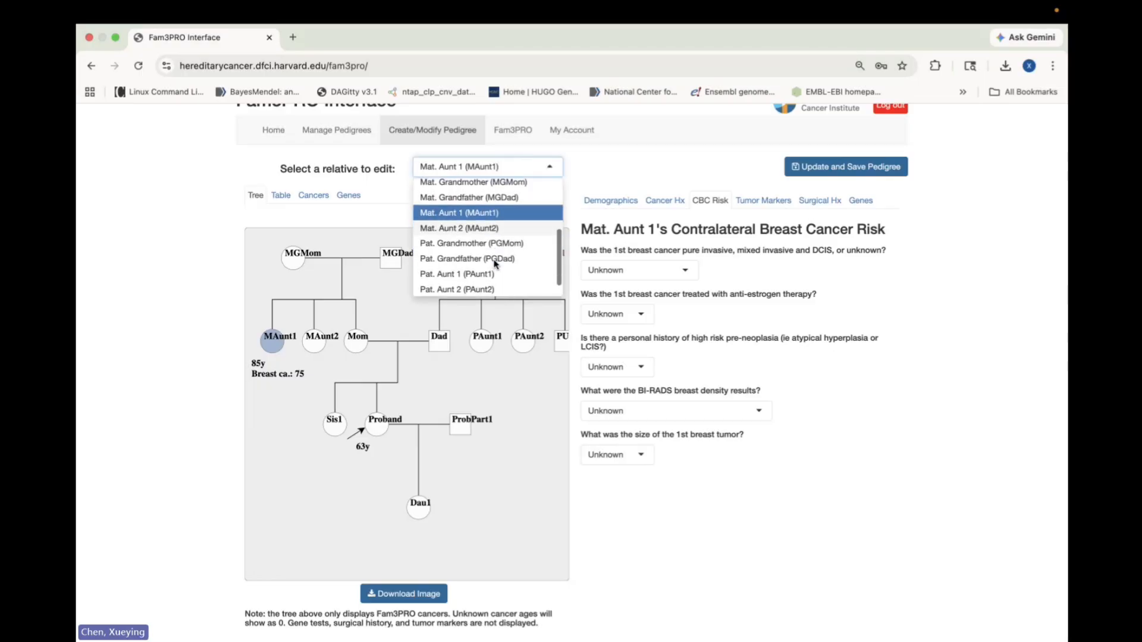
{"action": "scroll", "coordinate": [495, 264], "scroll_direction": "down", "scroll_amount": 1}
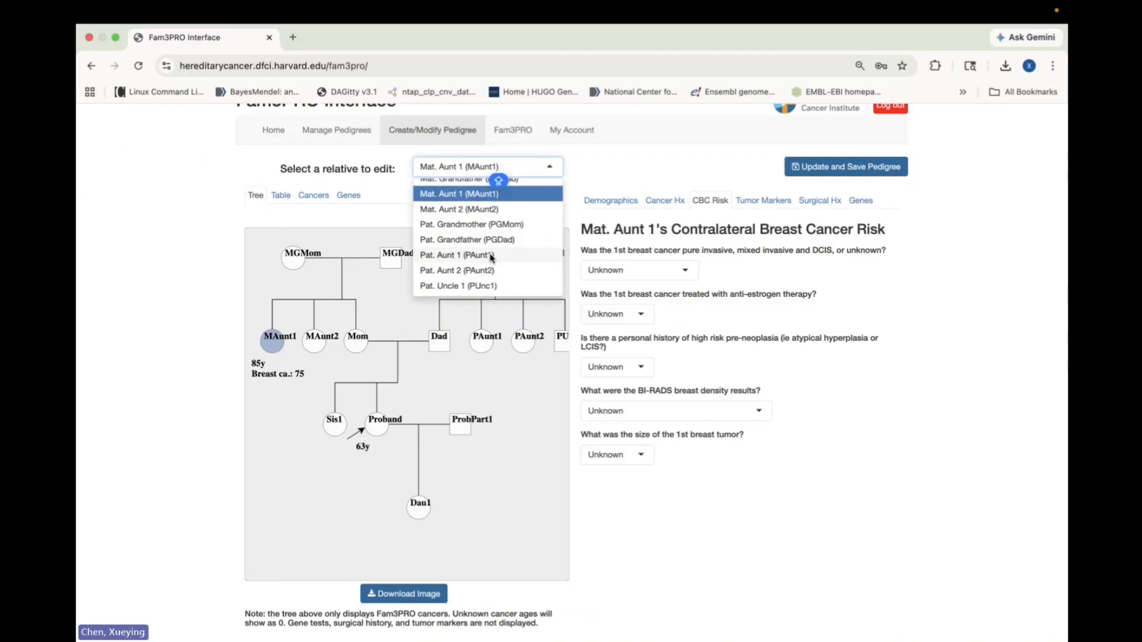
{"action": "left_click", "coordinate": [491, 256]}
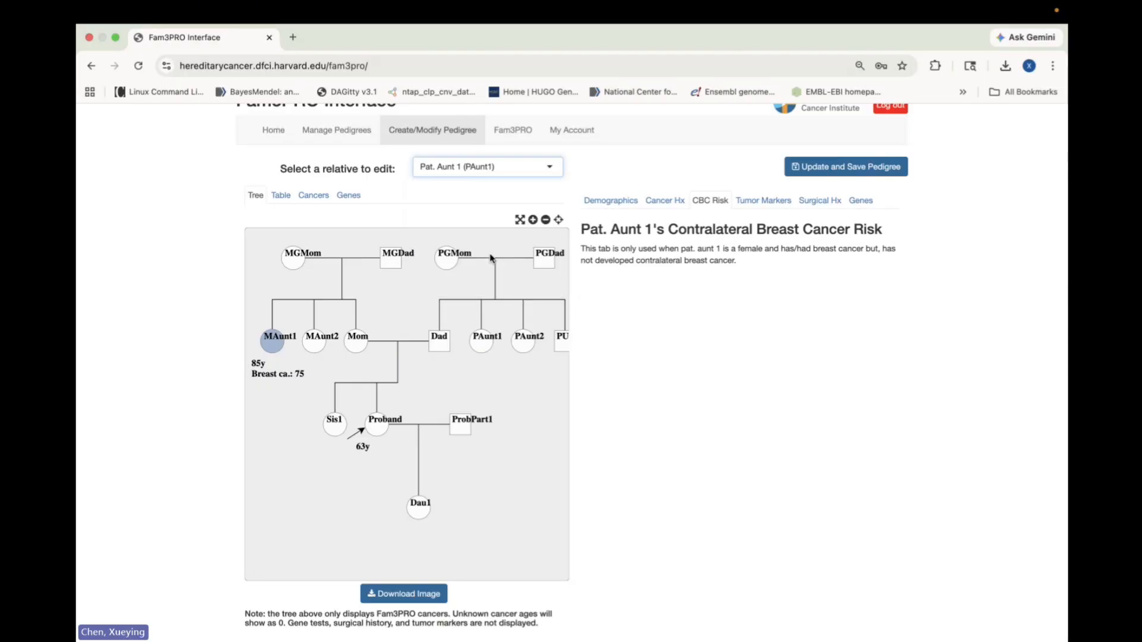
Add ovarian cancer with diagnosis age 80 to paternal aunt 1's cancer history.
{"action": "left_click", "coordinate": [611, 201]}
{"action": "left_click", "coordinate": [666, 202]}
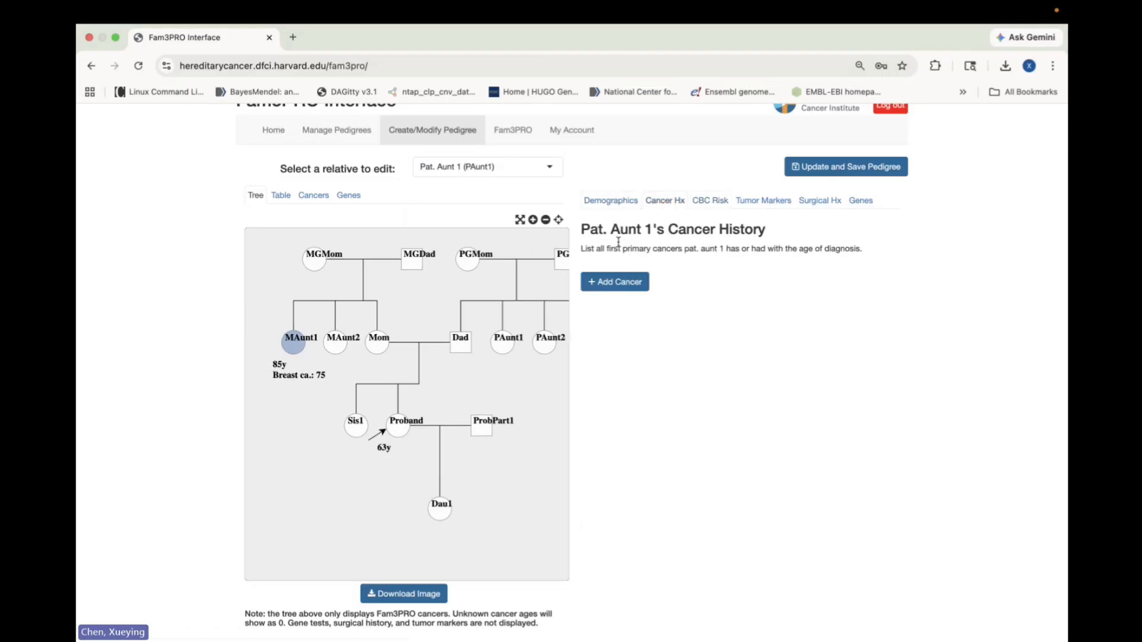
{"action": "left_click", "coordinate": [627, 280]}
{"action": "left_click", "coordinate": [685, 294]}
{"action": "scroll", "coordinate": [661, 381], "scroll_direction": "down", "scroll_amount": 5}
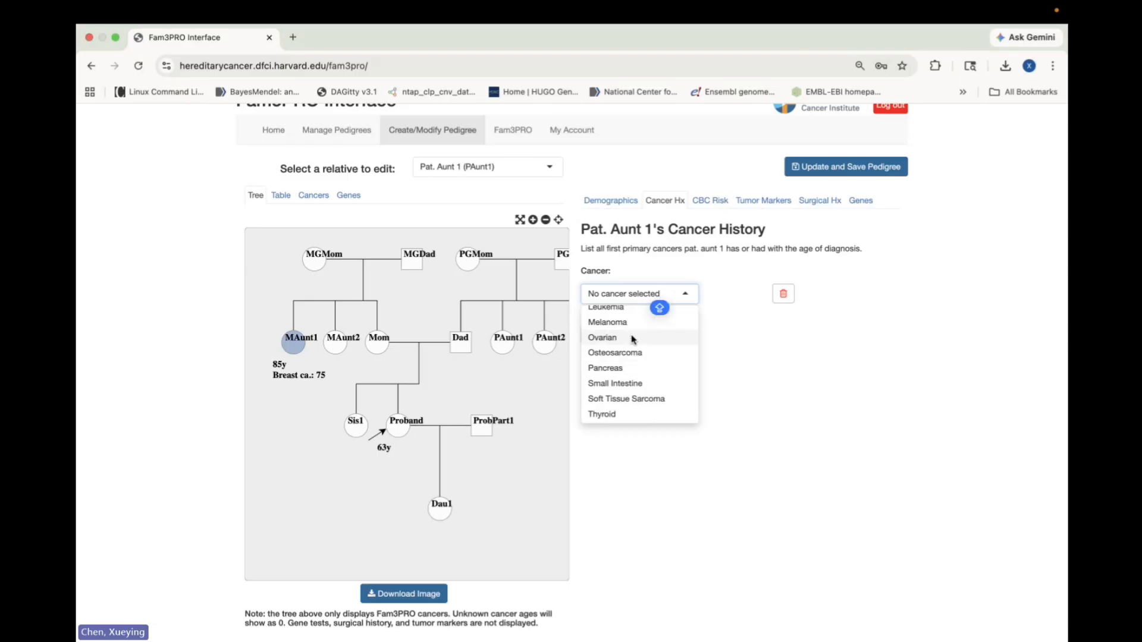
{"action": "left_click", "coordinate": [633, 338]}
{"action": "left_click", "coordinate": [727, 301]}
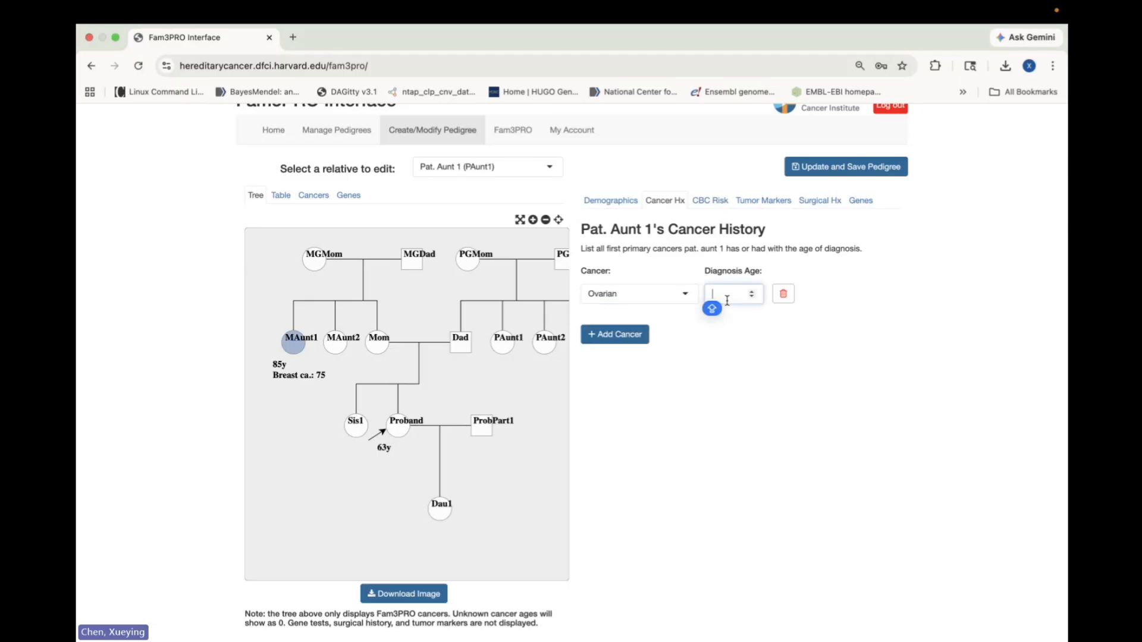
{"action": "type", "text": "80"}
Set paternal aunt 1's current age to 85, return to her cancer history and check her entry in the pedigree tree.
{"action": "left_click", "coordinate": [623, 206]}
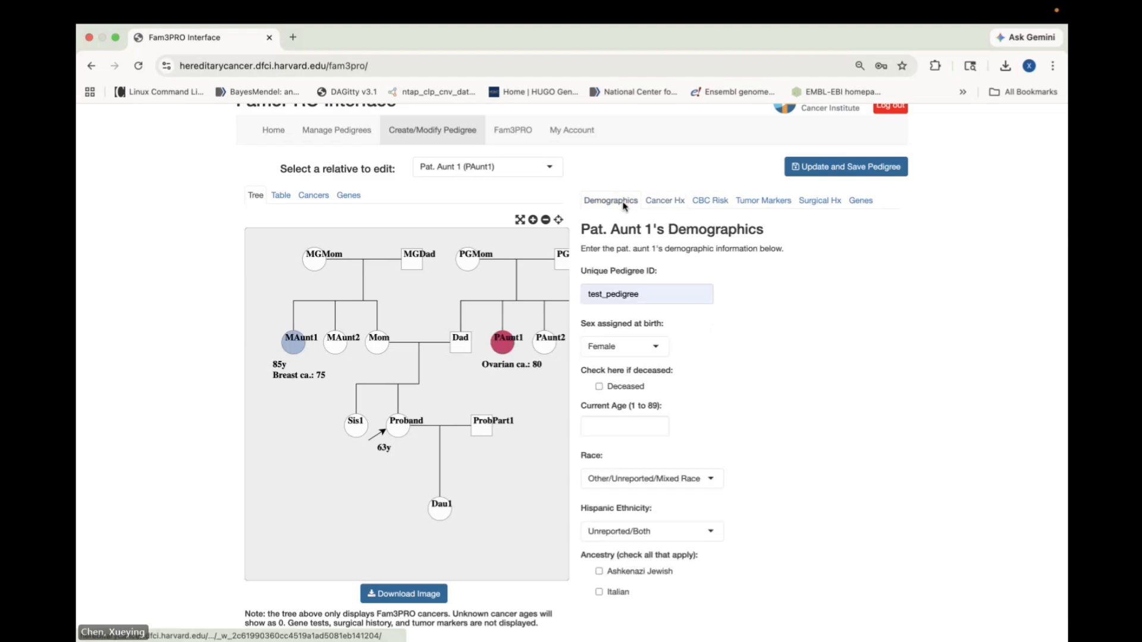
{"action": "left_click", "coordinate": [640, 427]}
{"action": "type", "text": "85"}
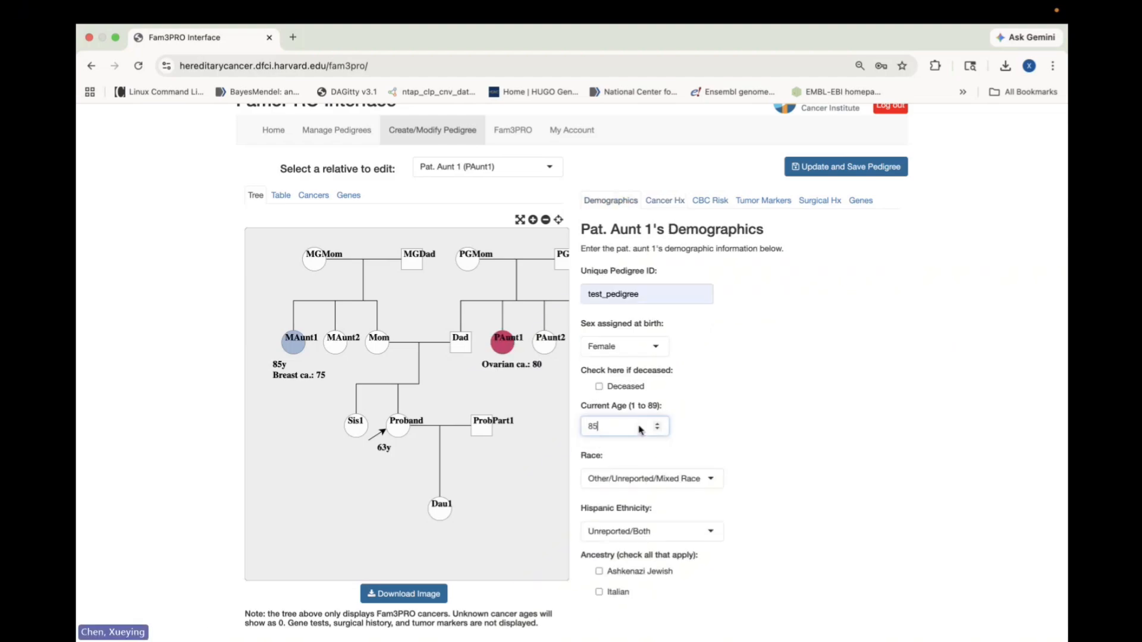
{"action": "left_click", "coordinate": [675, 201]}
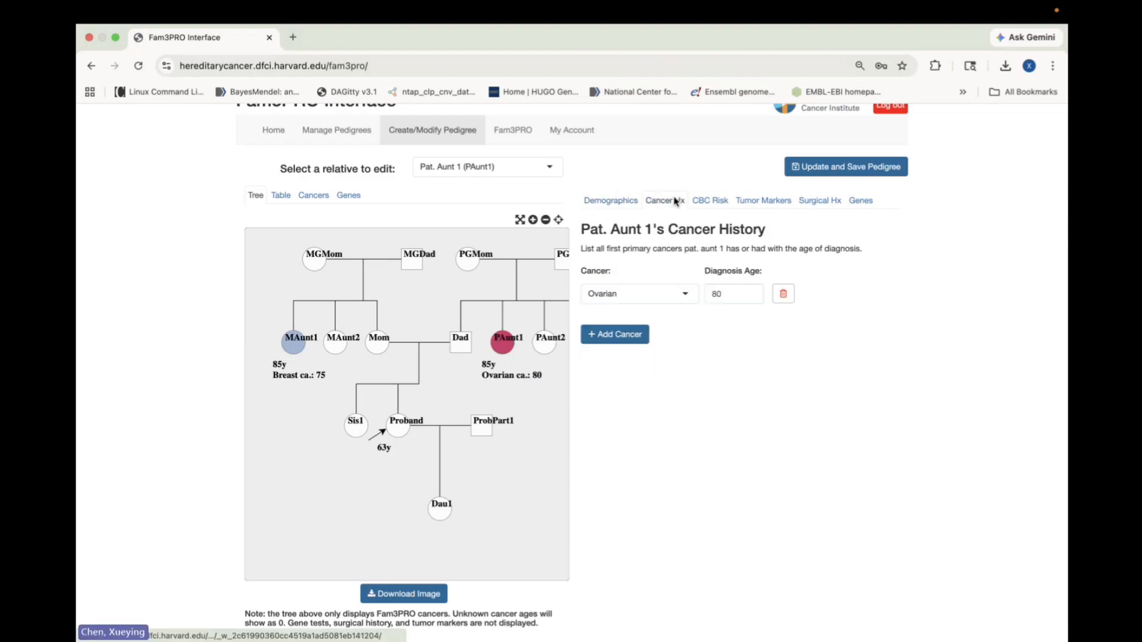
{"action": "mouse_move", "coordinate": [454, 346]}
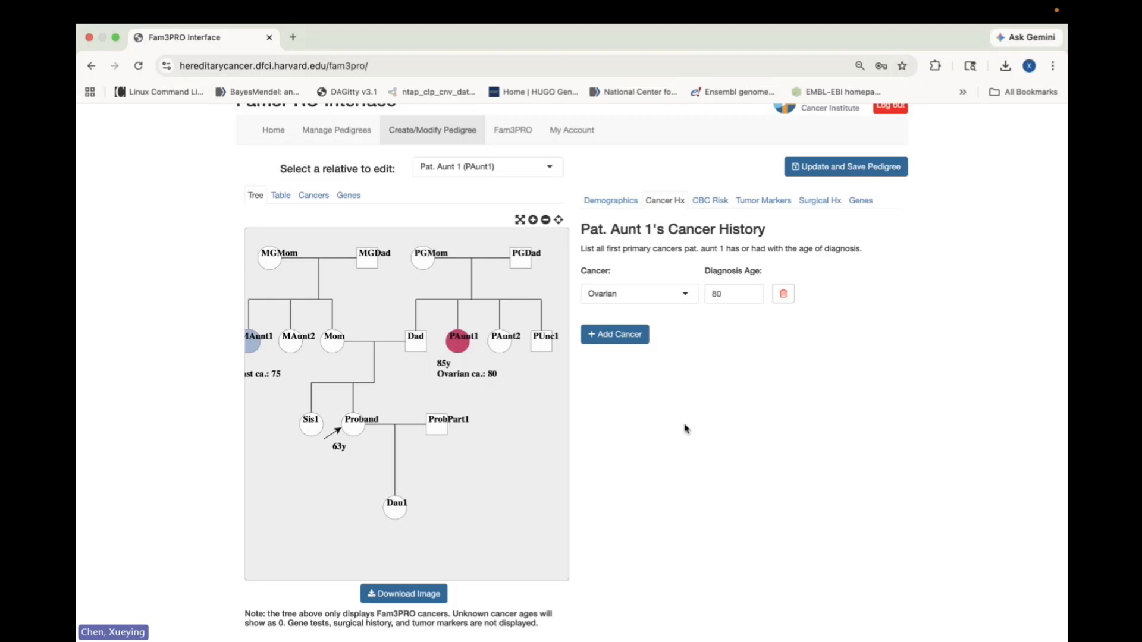
{"action": "mouse_move", "coordinate": [507, 438]}
{"action": "left_mouse_down"}
{"action": "mouse_move", "coordinate": [539, 442]}
{"action": "mouse_move", "coordinate": [503, 469]}
{"action": "mouse_move", "coordinate": [498, 453]}
{"action": "mouse_move", "coordinate": [426, 442]}
{"action": "mouse_move", "coordinate": [496, 450]}
{"action": "left_mouse_up"}
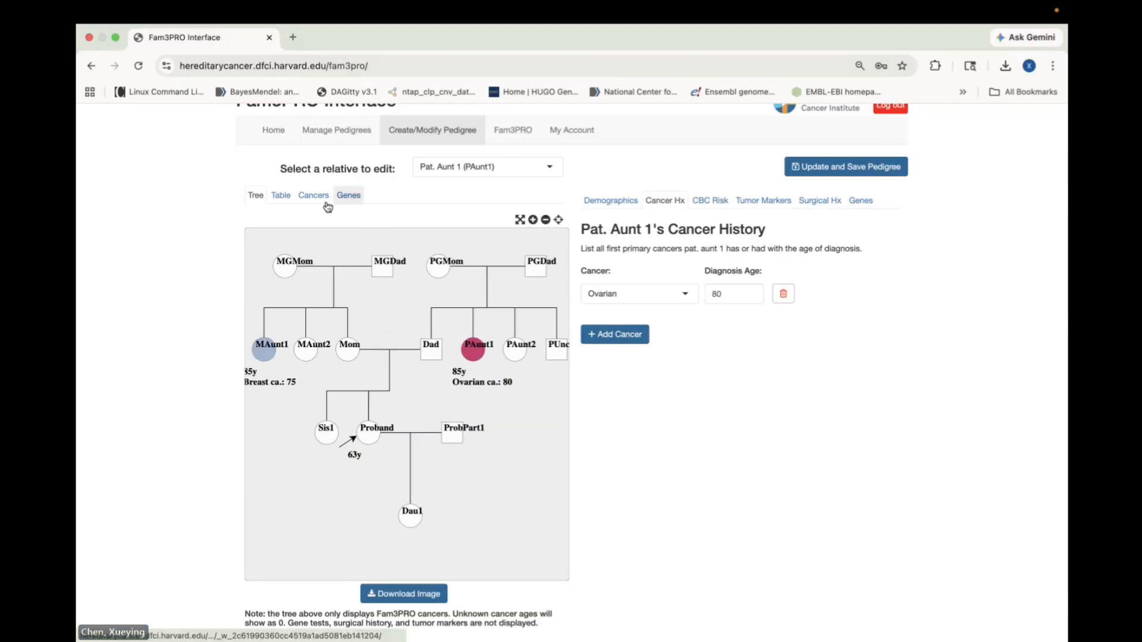
Show the pedigree as a table and examine the relatives' demographic, surgical and tumor marker columns.
{"action": "left_click", "coordinate": [282, 198]}
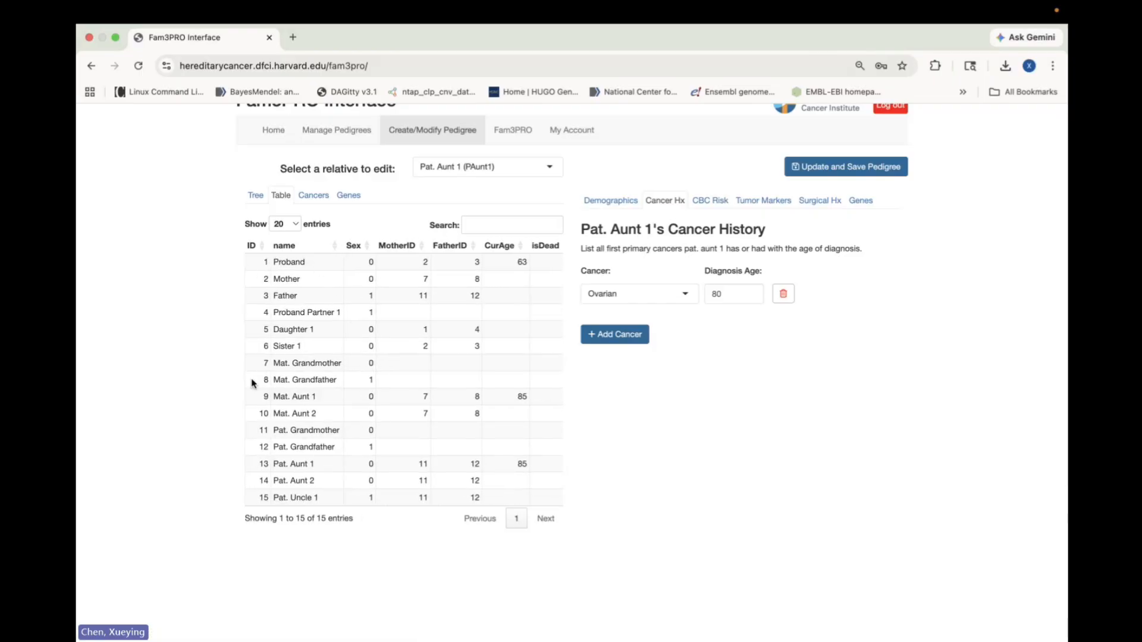
{"action": "scroll", "coordinate": [373, 464], "scroll_direction": "right", "scroll_amount": 5}
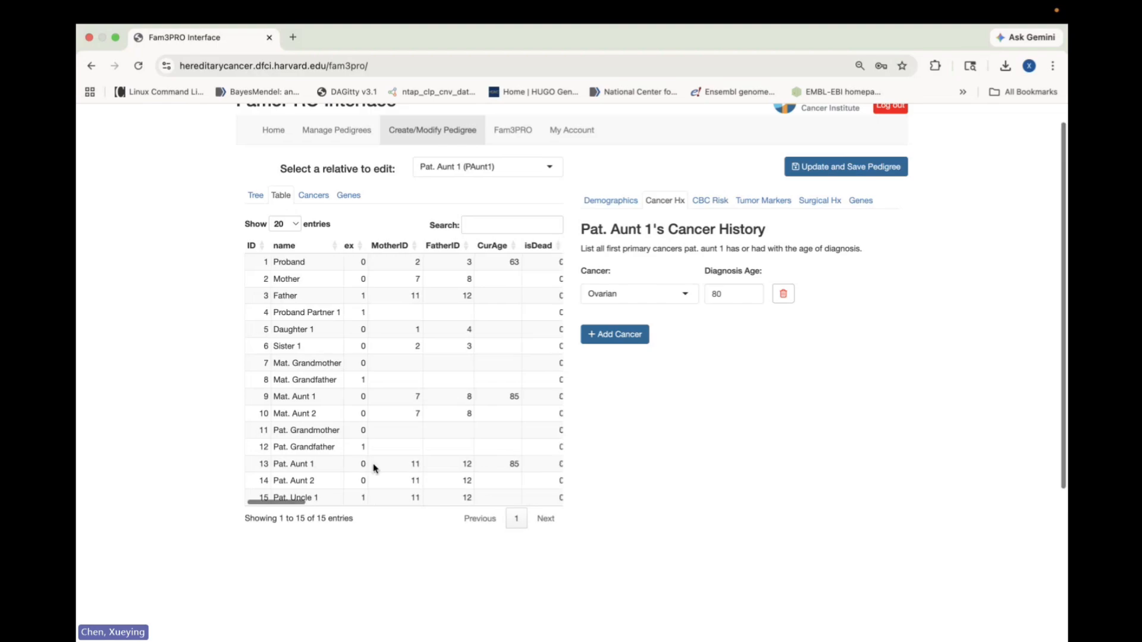
{"action": "scroll", "coordinate": [373, 463], "scroll_direction": "left", "scroll_amount": 1}
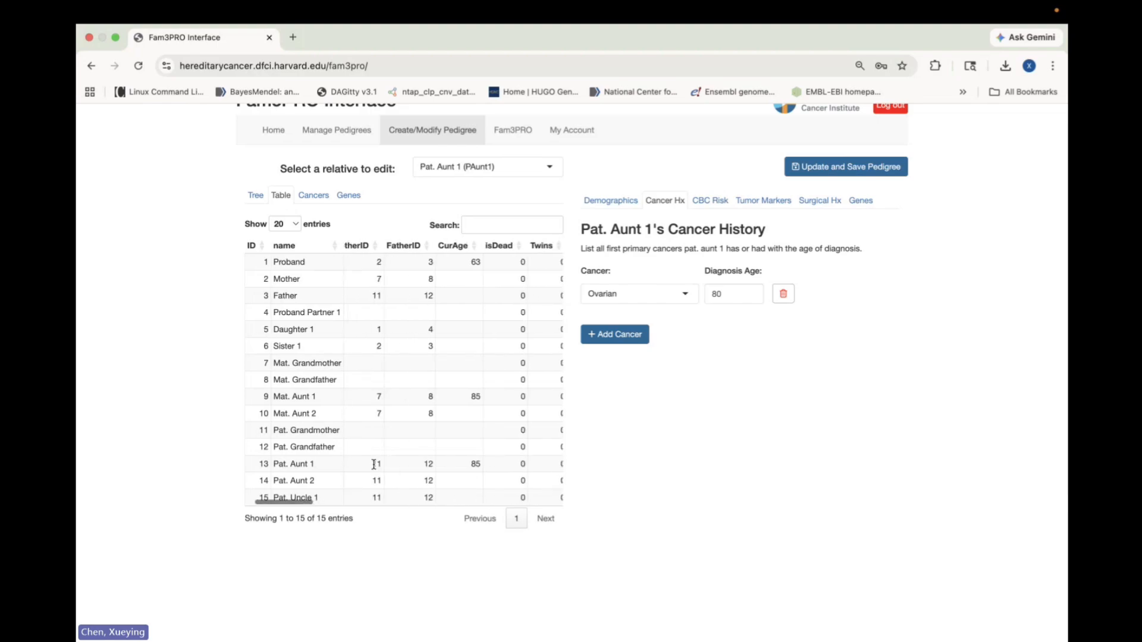
{"action": "scroll", "coordinate": [432, 411], "scroll_direction": "right", "scroll_amount": 10}
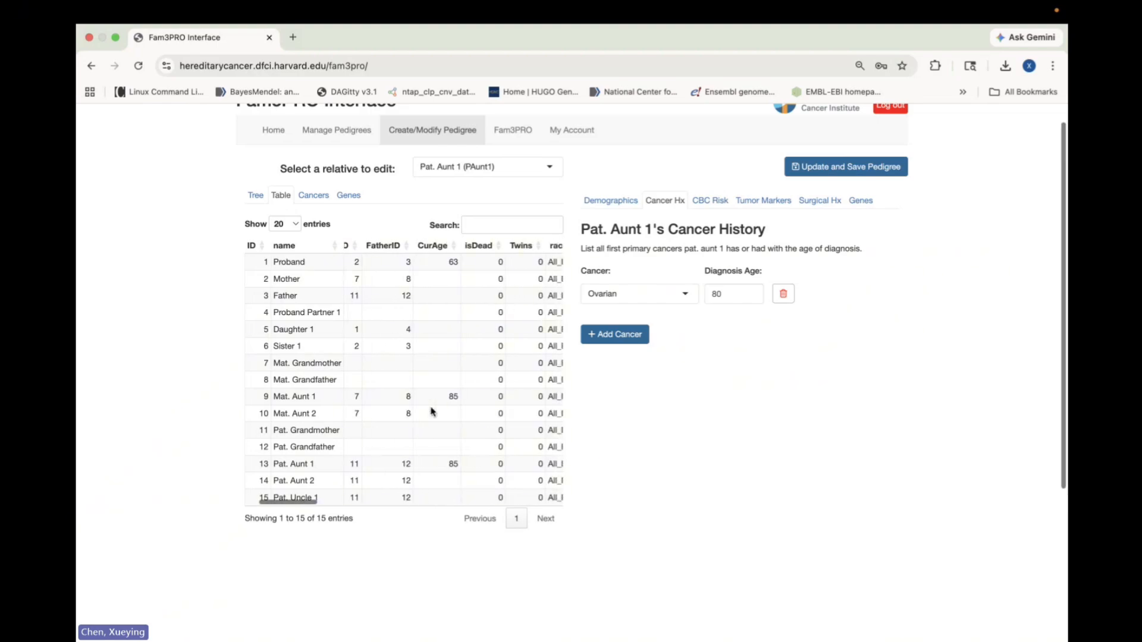
{"action": "scroll", "coordinate": [433, 412], "scroll_direction": "right", "scroll_amount": 10}
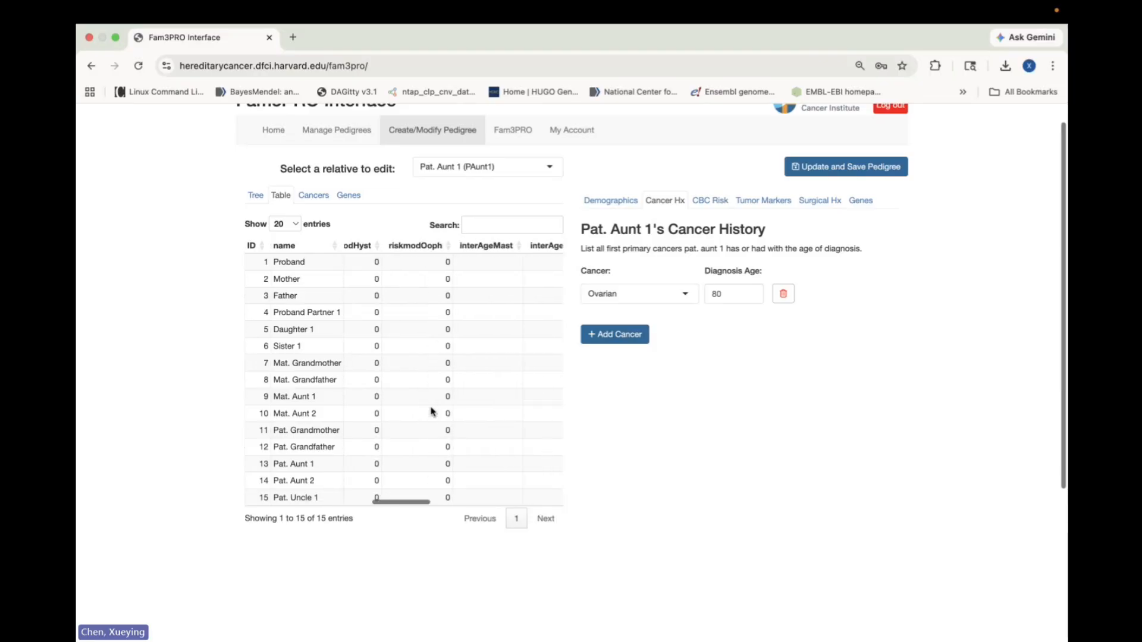
{"action": "scroll", "coordinate": [432, 412], "scroll_direction": "right", "scroll_amount": 5}
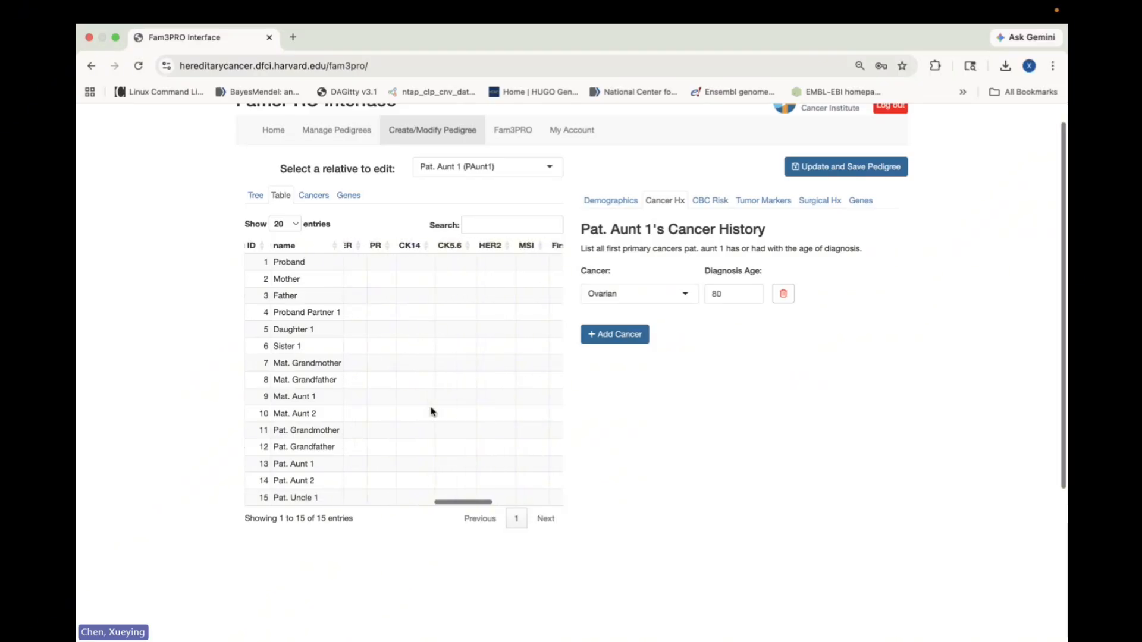
Review the pedigree's lists of cancers and gene test results, and return to the tree view.
{"action": "left_click", "coordinate": [321, 195]}
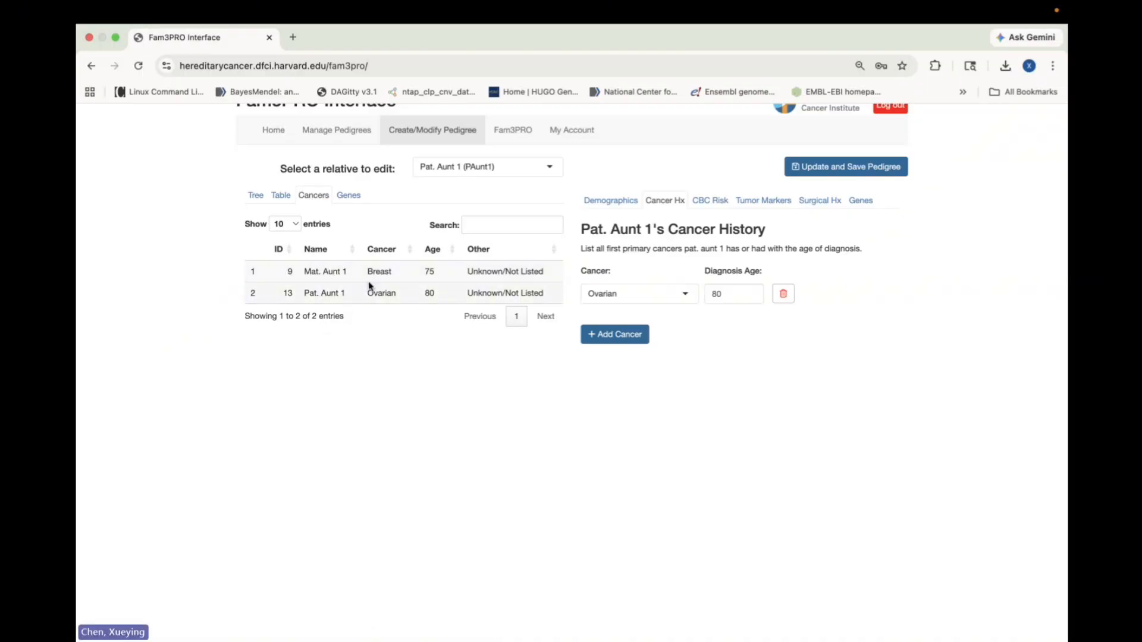
{"action": "left_click", "coordinate": [349, 196]}
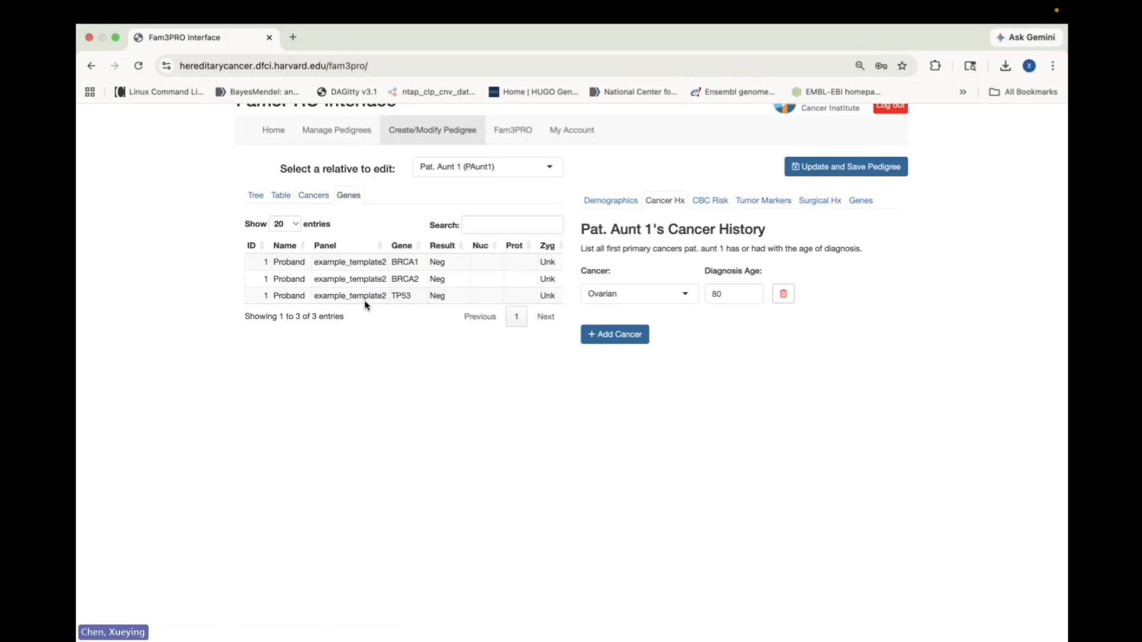
{"action": "scroll", "coordinate": [366, 301], "scroll_direction": "up", "scroll_amount": 2}
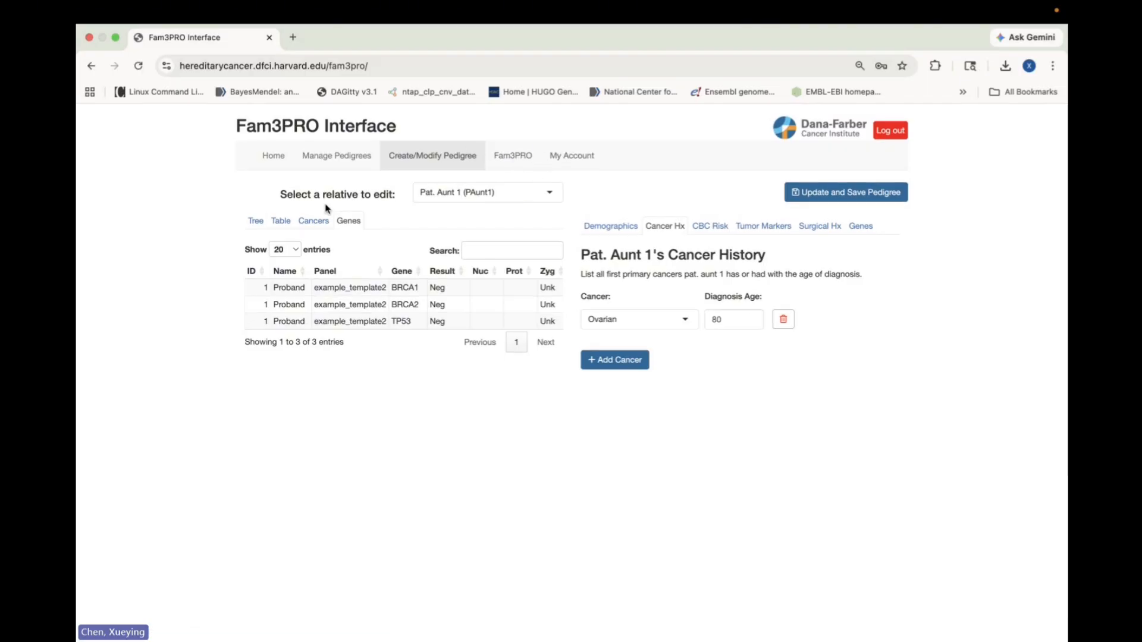
{"action": "left_click", "coordinate": [256, 221]}
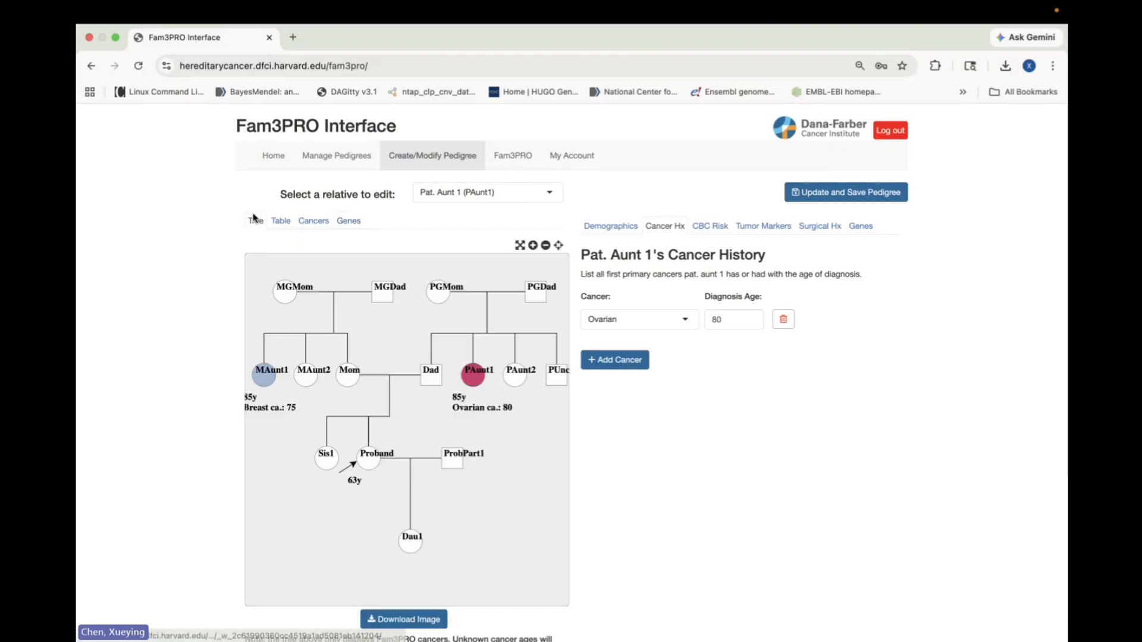
Open the Fam3PRO model page for the working pedigree and review its version, instructions and basic settings.
{"action": "left_click", "coordinate": [514, 166]}
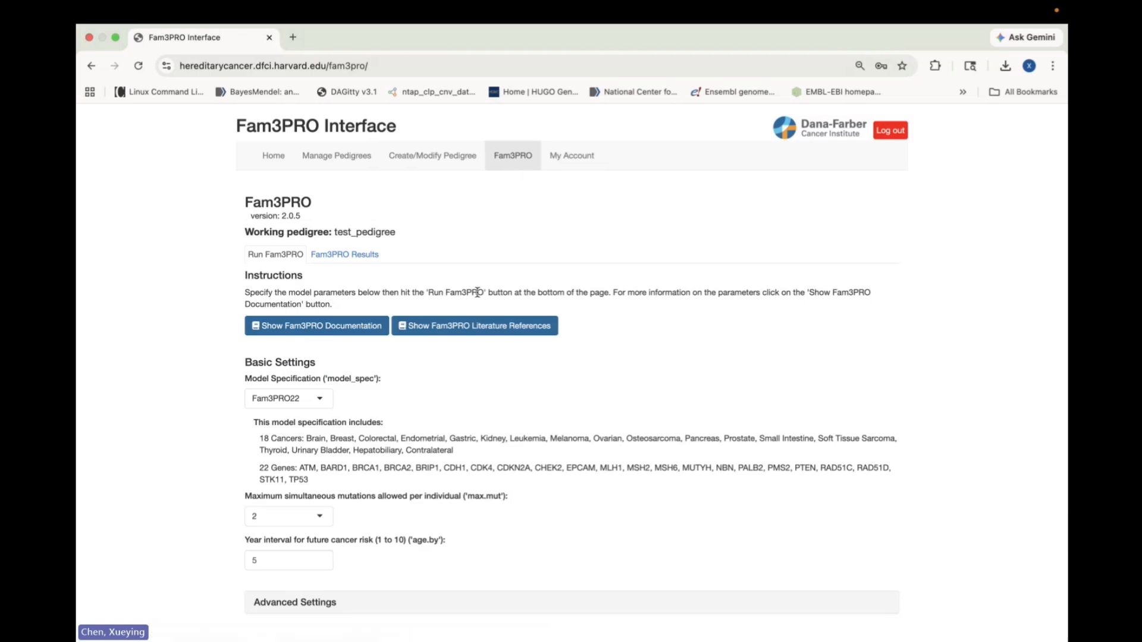
{"action": "scroll", "coordinate": [477, 292], "scroll_direction": "down", "scroll_amount": 2}
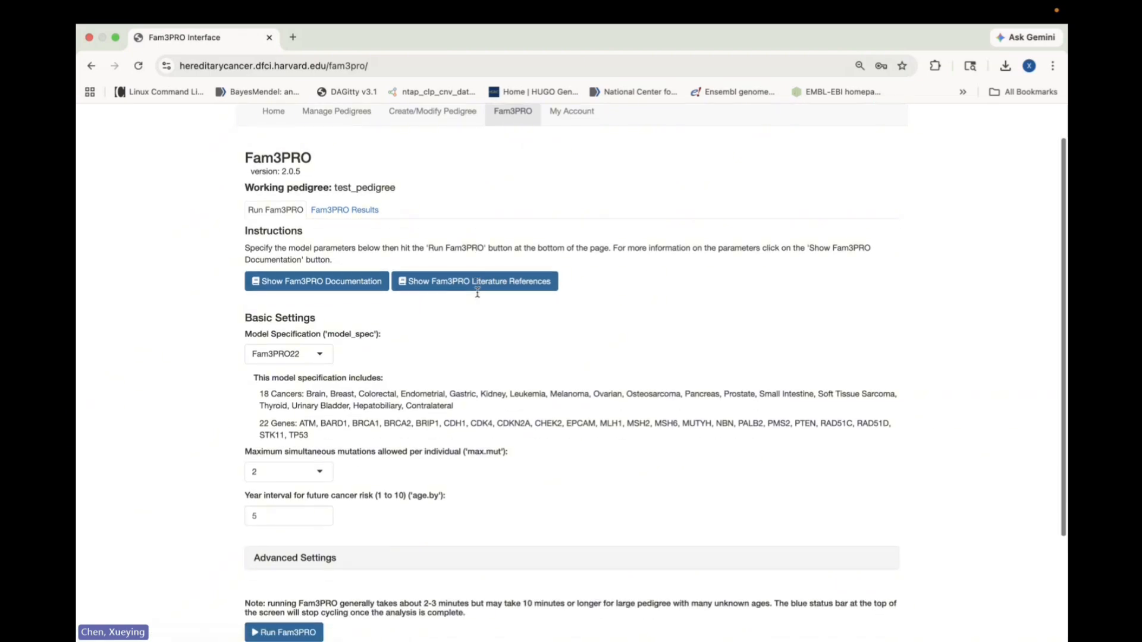
{"action": "scroll", "coordinate": [477, 296], "scroll_direction": "up", "scroll_amount": 1}
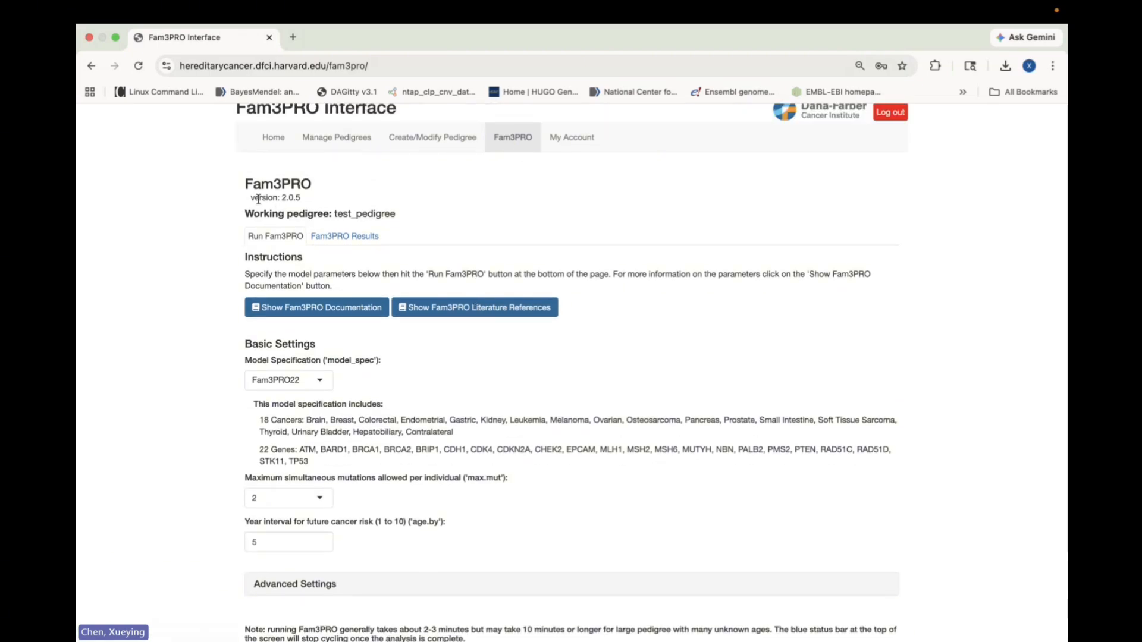
{"action": "left_click_drag", "start_coordinate": [249, 202], "coordinate": [301, 202]}
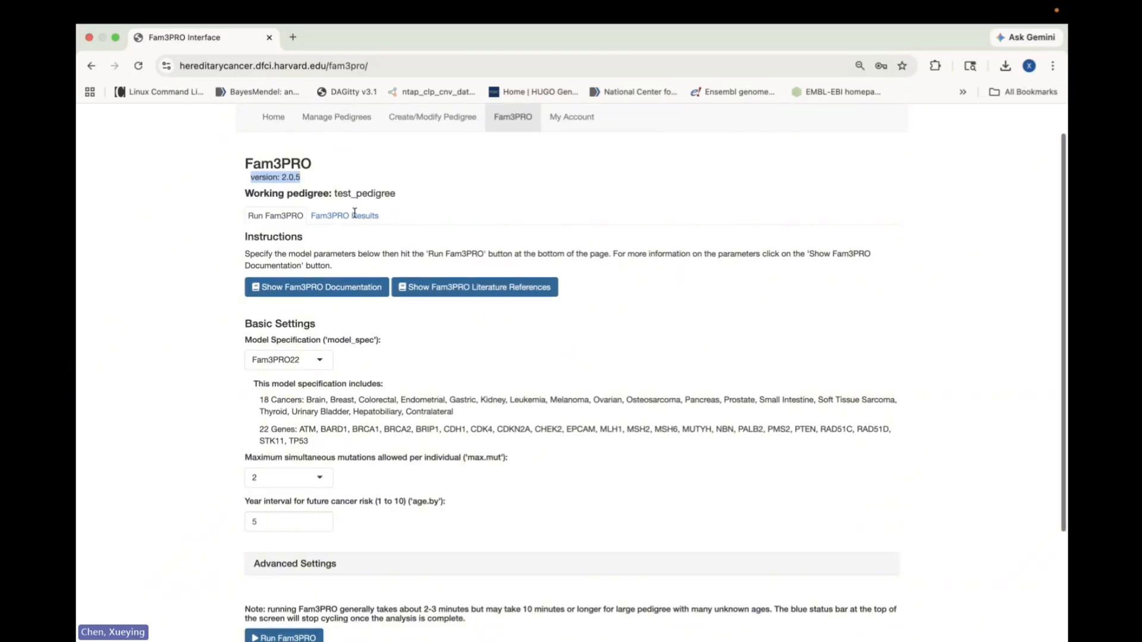
{"action": "scroll", "coordinate": [356, 214], "scroll_direction": "down", "scroll_amount": 1}
{"action": "scroll", "coordinate": [340, 265], "scroll_direction": "down", "scroll_amount": 1}
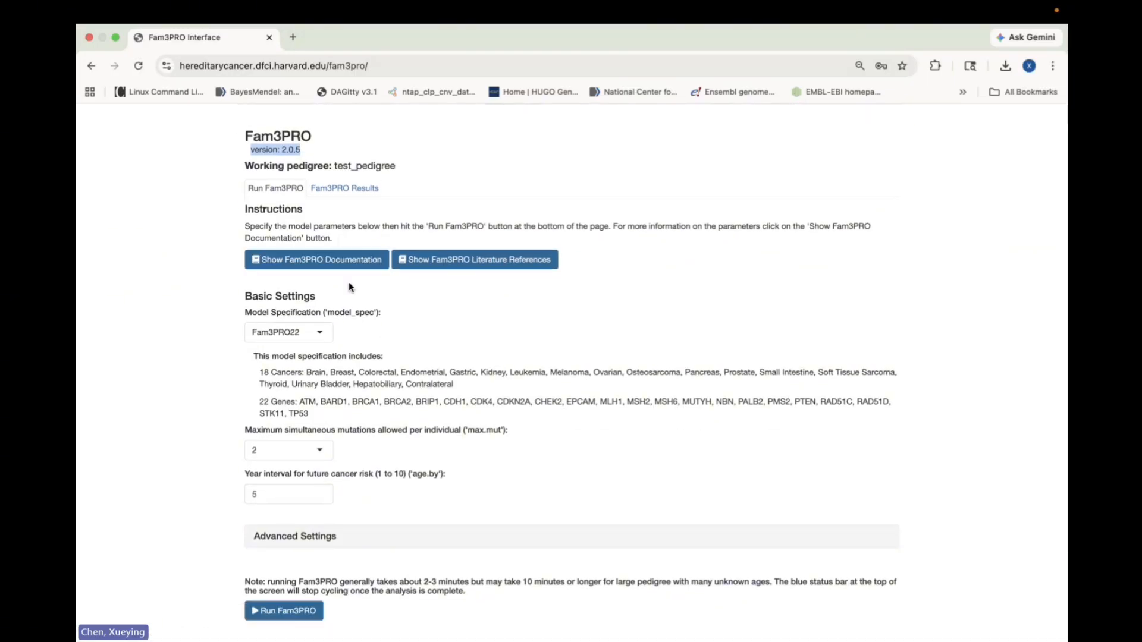
{"action": "scroll", "coordinate": [355, 300], "scroll_direction": "down", "scroll_amount": 1}
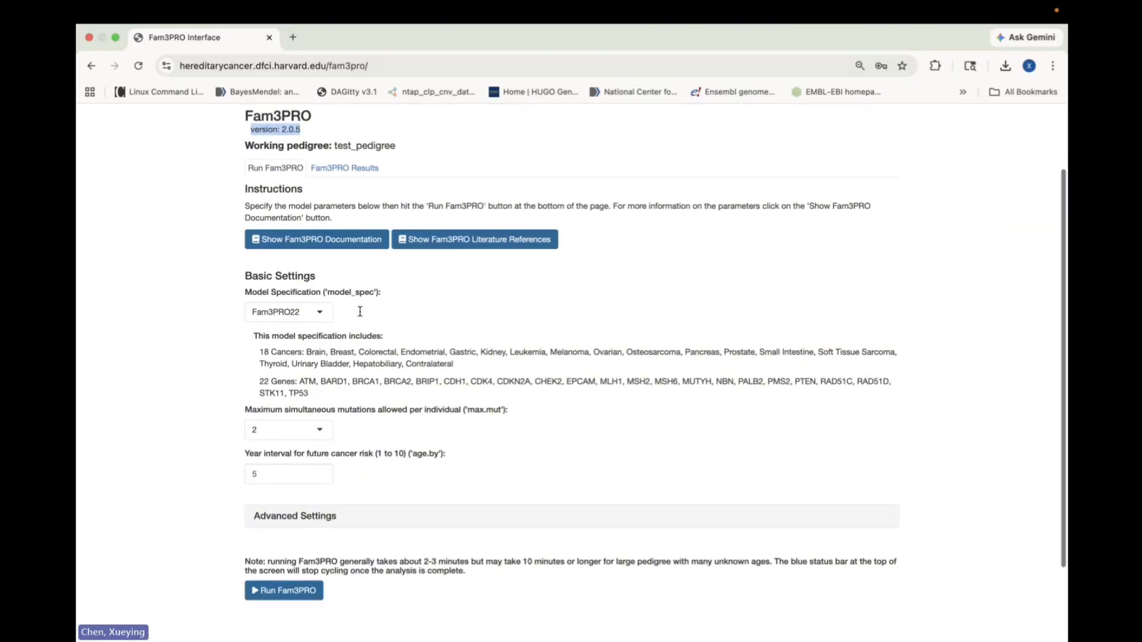
Open the Fam3PRO function documentation and read through its description, usage, arguments and examples.
{"action": "left_click", "coordinate": [315, 243]}
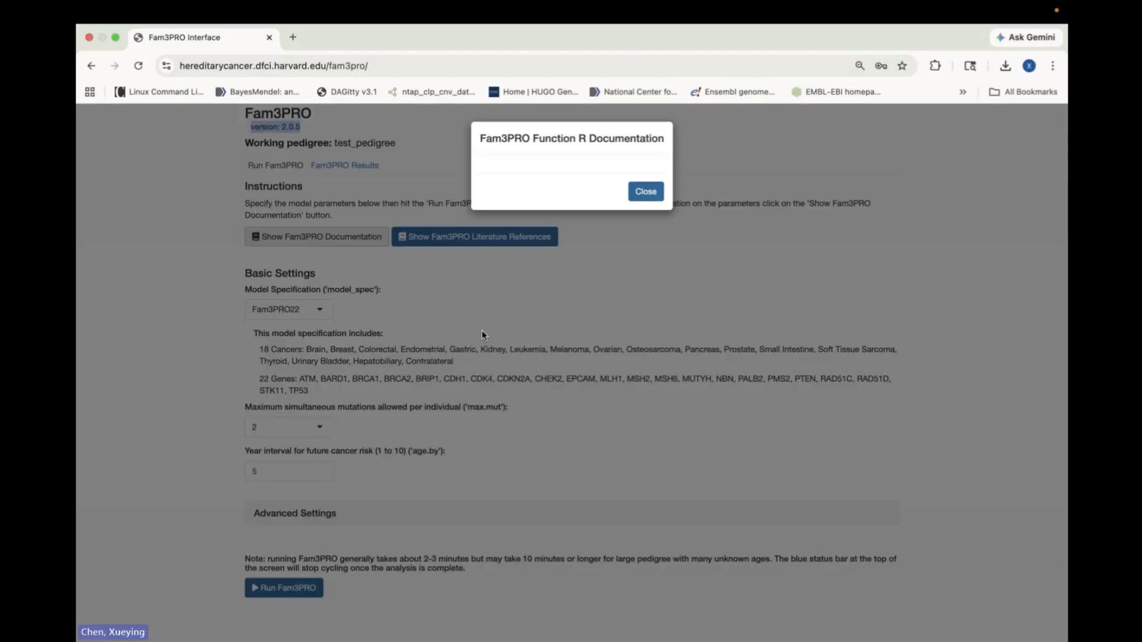
{"action": "scroll", "coordinate": [533, 366], "scroll_direction": "down", "scroll_amount": 2}
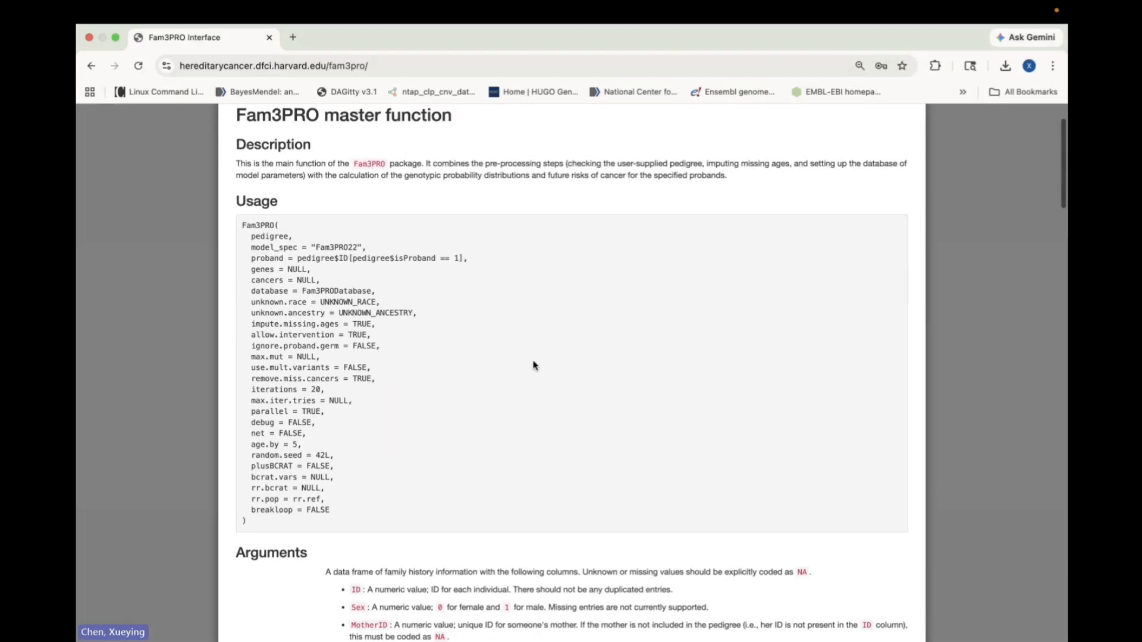
{"action": "scroll", "coordinate": [534, 366], "scroll_direction": "down", "scroll_amount": 1}
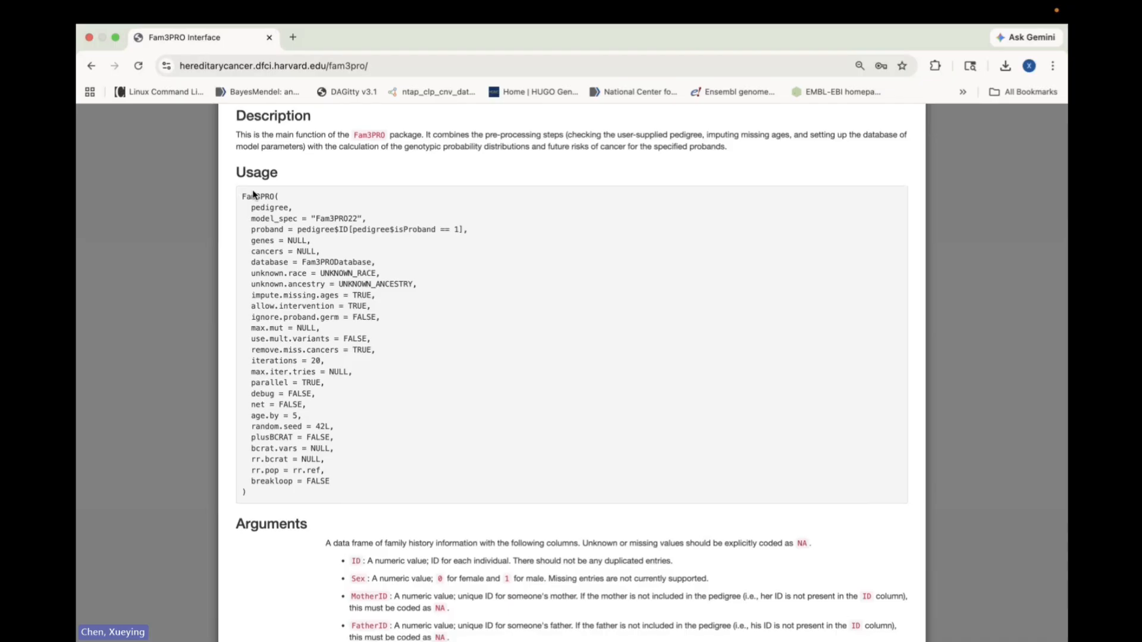
{"action": "scroll", "coordinate": [304, 344], "scroll_direction": "down", "scroll_amount": 4}
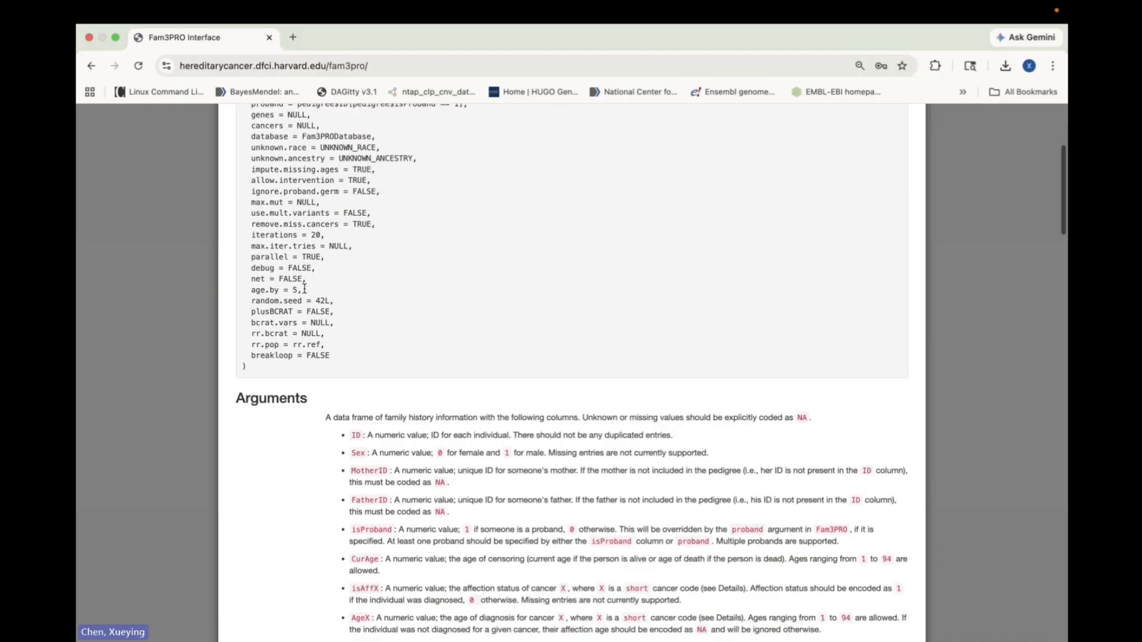
{"action": "scroll", "coordinate": [304, 288], "scroll_direction": "down", "scroll_amount": 20}
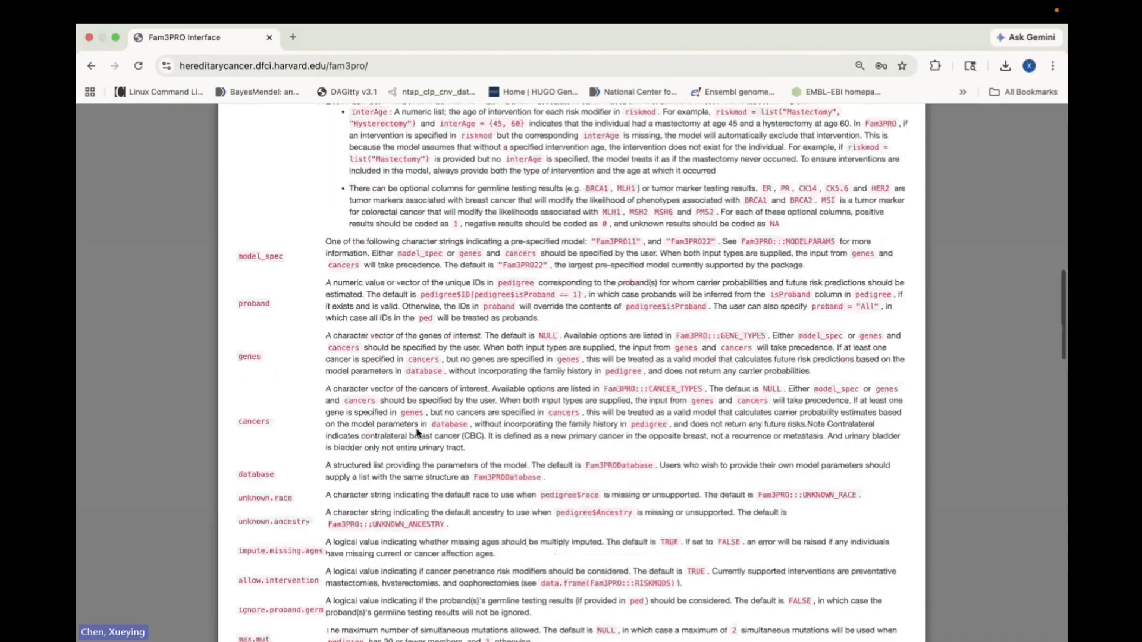
{"action": "scroll", "coordinate": [418, 433], "scroll_direction": "down", "scroll_amount": 20}
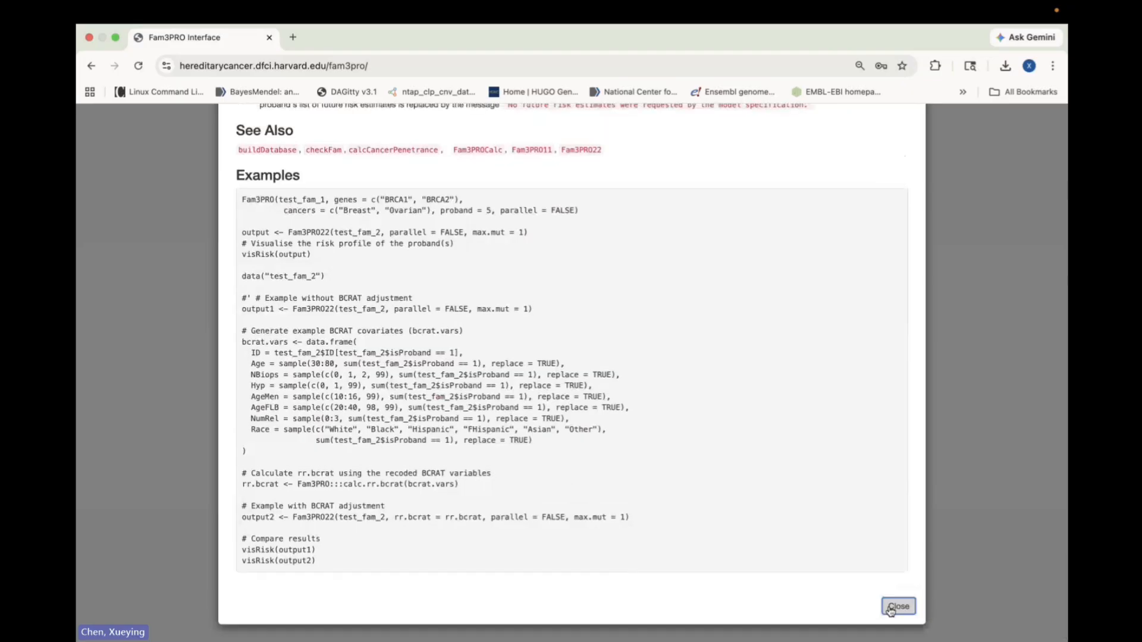
Close the function documentation, open the Fam3PRO literature references to check their cancer, gene and PubMed URL entries, and close them.
{"action": "left_click", "coordinate": [897, 607]}
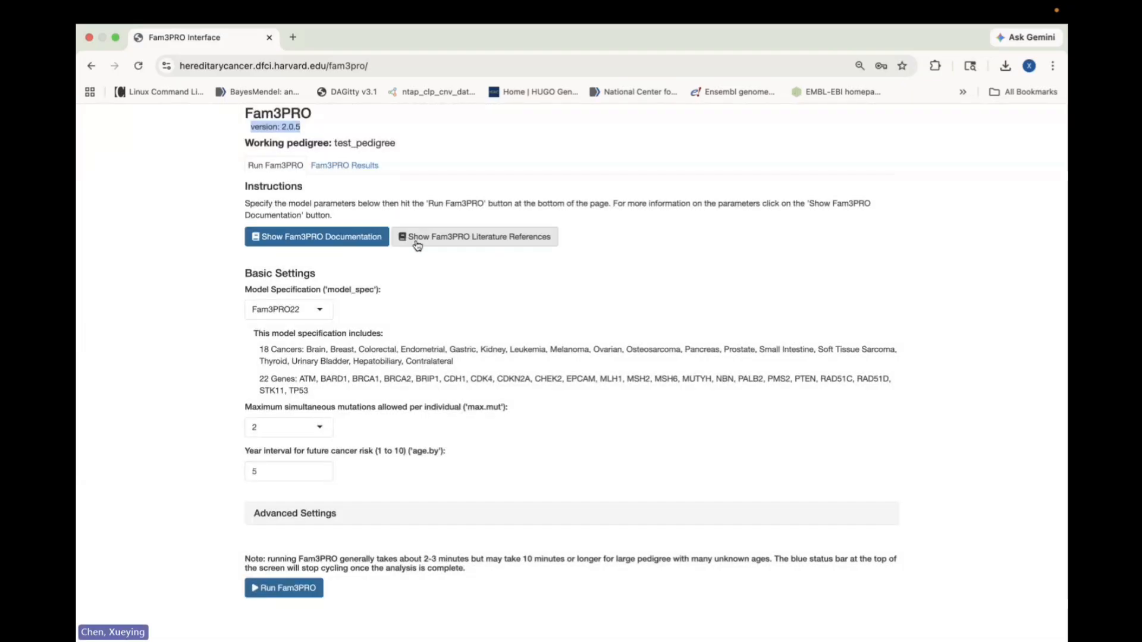
{"action": "scroll", "coordinate": [407, 281], "scroll_direction": "up", "scroll_amount": 1}
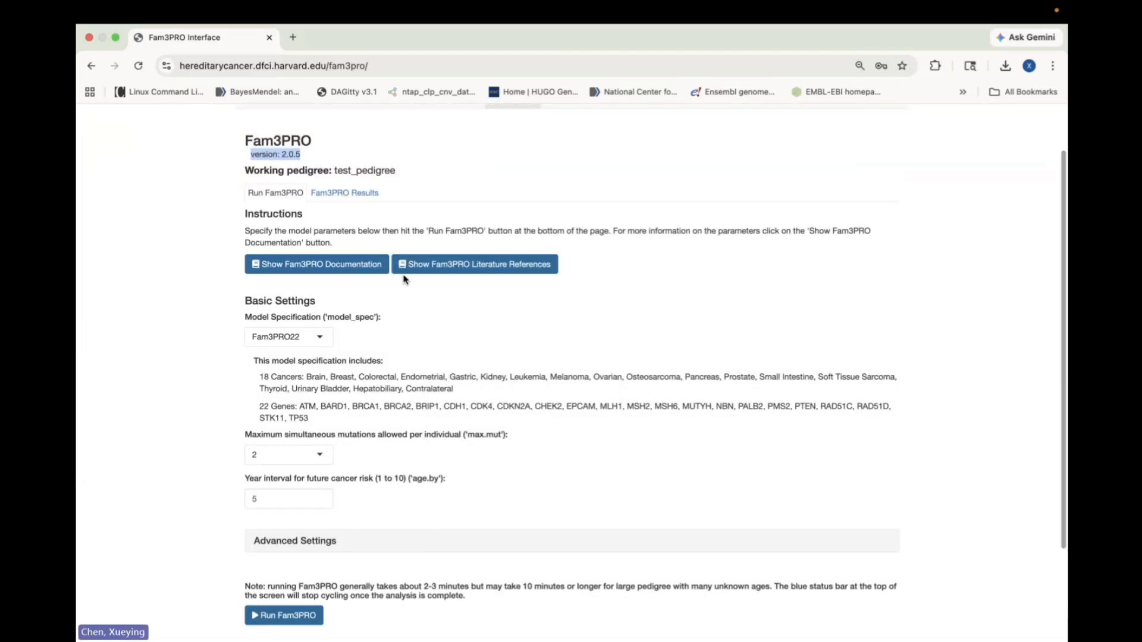
{"action": "left_click", "coordinate": [434, 270]}
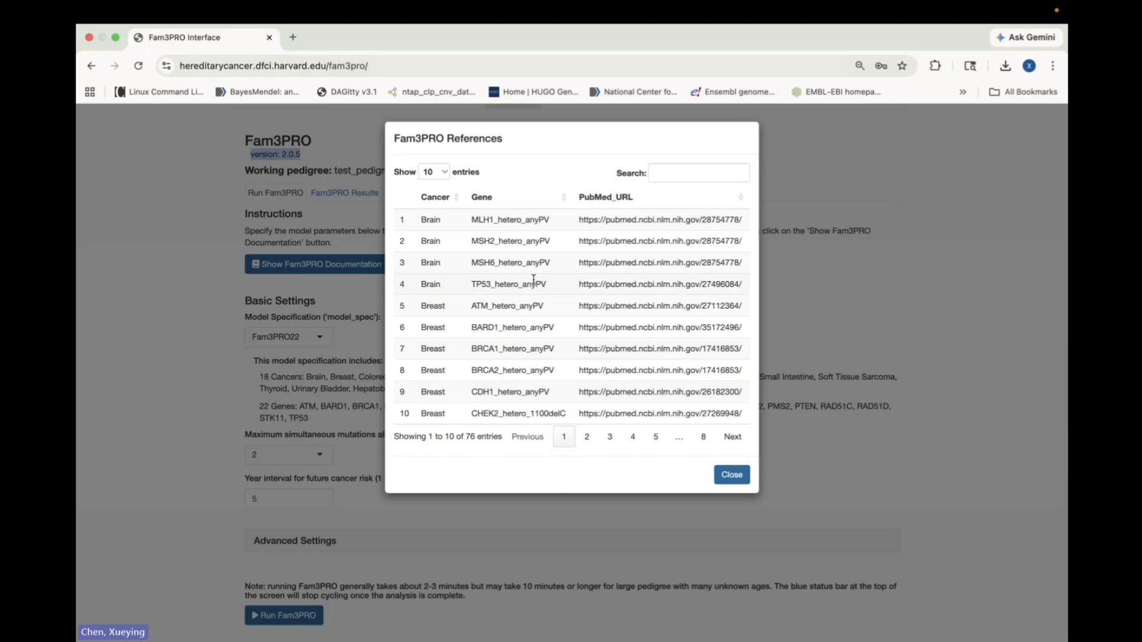
{"action": "left_click_drag", "start_coordinate": [548, 221], "coordinate": [460, 222]}
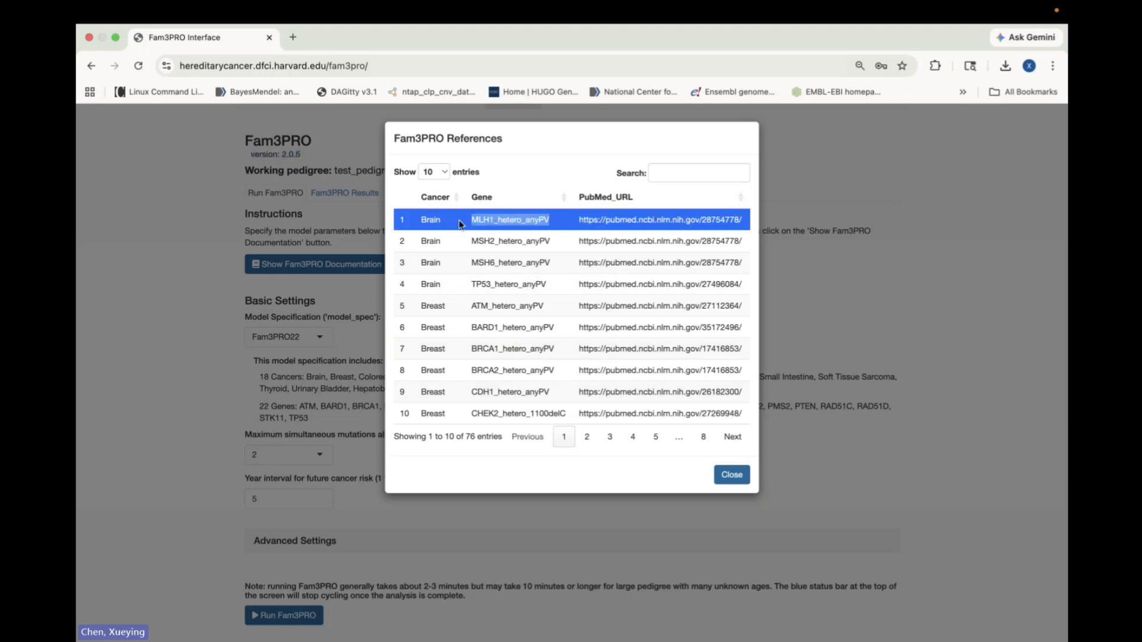
{"action": "left_click", "coordinate": [551, 223]}
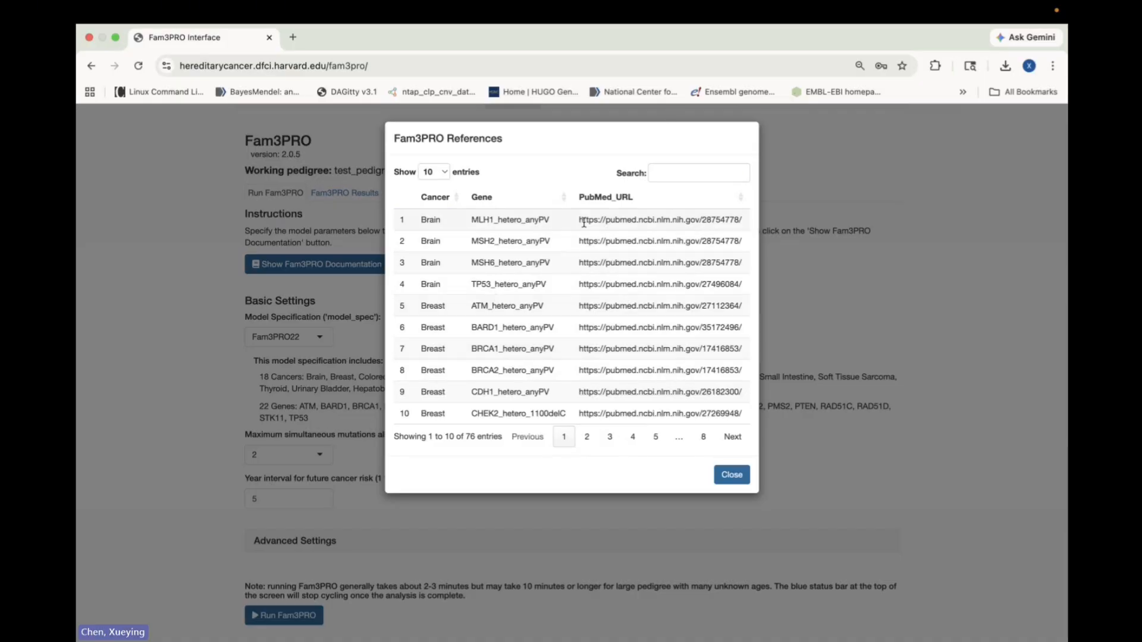
{"action": "left_click", "coordinate": [729, 474]}
Review the model's basic settings and expand the Advanced Settings section.
{"action": "scroll", "coordinate": [663, 502], "scroll_direction": "down", "scroll_amount": 2}
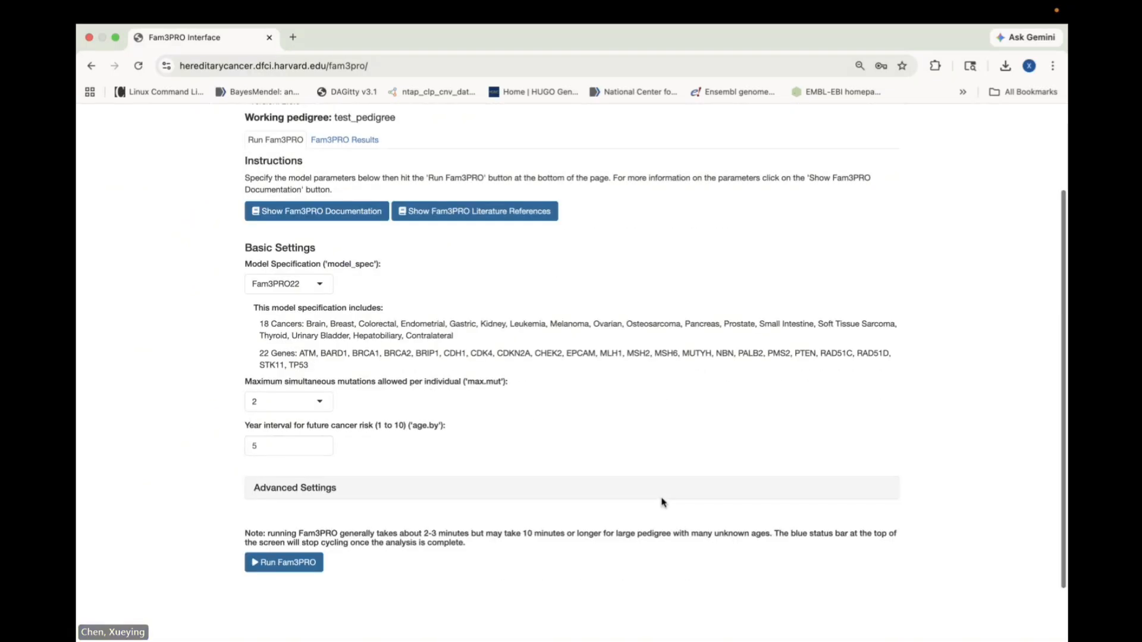
{"action": "scroll", "coordinate": [607, 444], "scroll_direction": "up", "scroll_amount": 1}
{"action": "scroll", "coordinate": [606, 444], "scroll_direction": "down", "scroll_amount": 2}
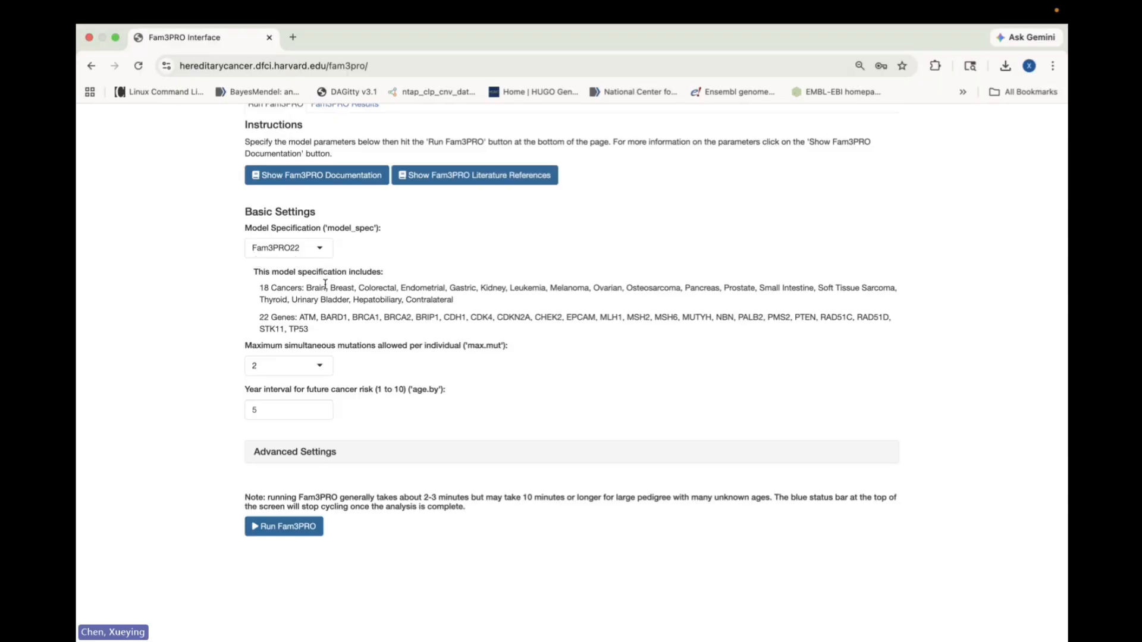
{"action": "scroll", "coordinate": [320, 311], "scroll_direction": "down", "scroll_amount": 2}
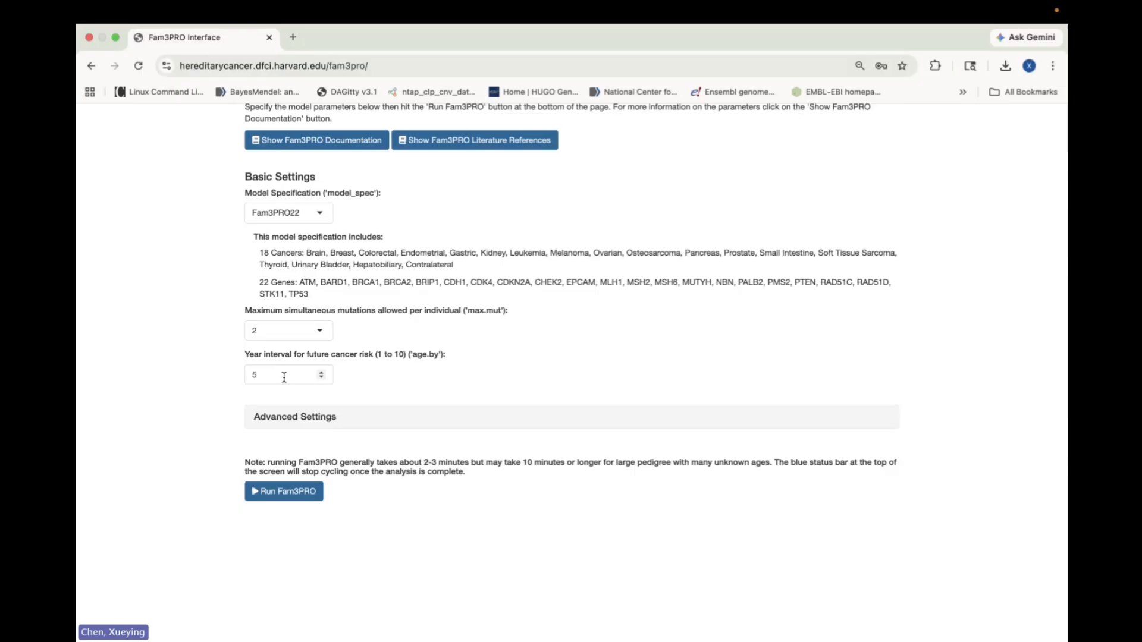
{"action": "left_click", "coordinate": [314, 417]}
{"action": "scroll", "coordinate": [402, 429], "scroll_direction": "down", "scroll_amount": 5}
{"action": "scroll", "coordinate": [407, 429], "scroll_direction": "down", "scroll_amount": 4}
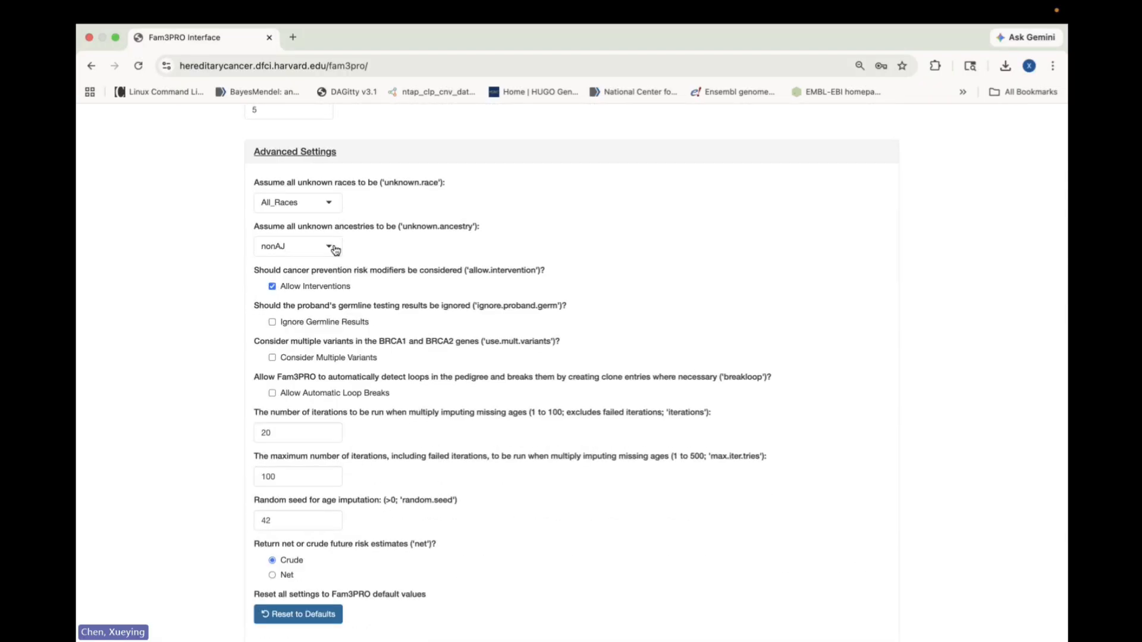
Choose nonAJ as the assumed unknown ancestry and review the remaining advanced settings.
{"action": "left_click", "coordinate": [331, 247]}
{"action": "left_click", "coordinate": [283, 262]}
{"action": "scroll", "coordinate": [384, 257], "scroll_direction": "down", "scroll_amount": 1}
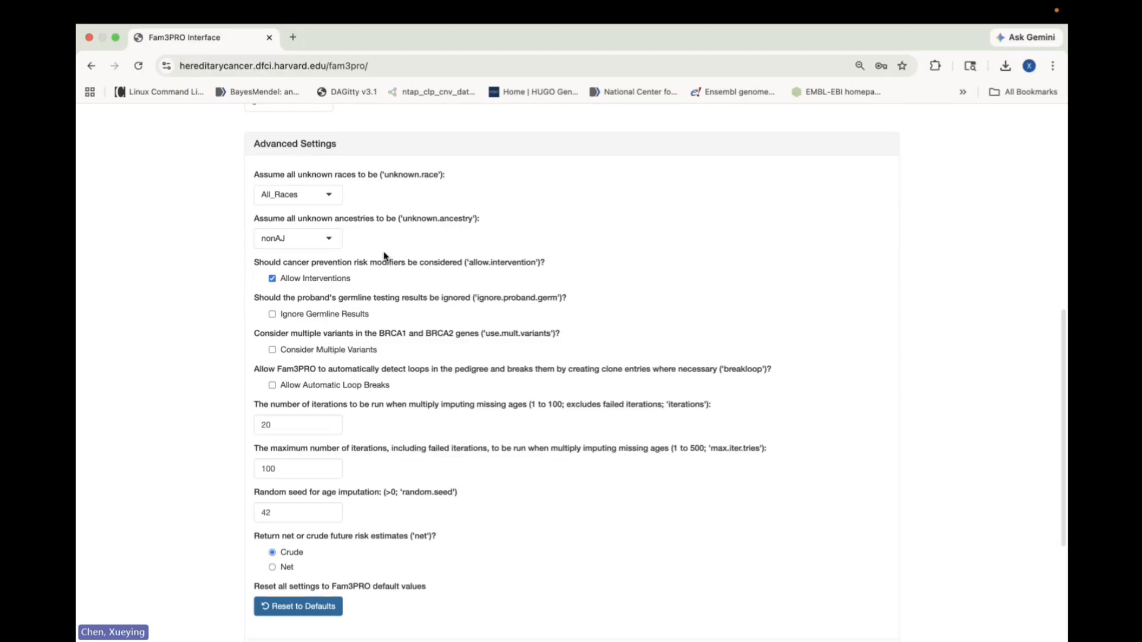
{"action": "scroll", "coordinate": [303, 179], "scroll_direction": "down", "scroll_amount": 1}
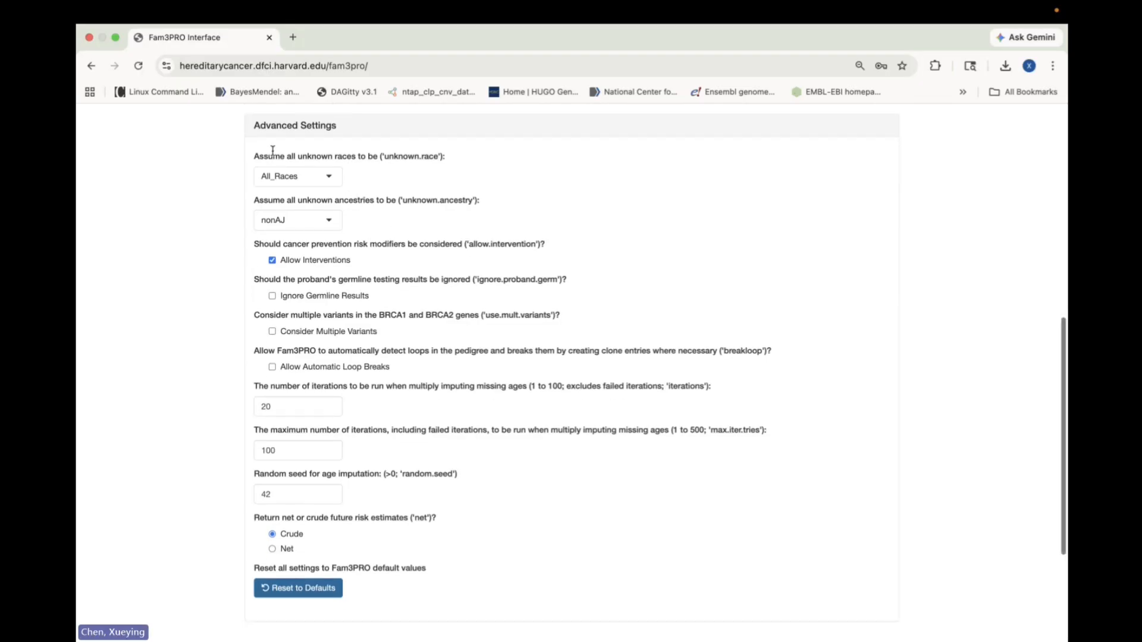
{"action": "scroll", "coordinate": [426, 191], "scroll_direction": "down", "scroll_amount": 2}
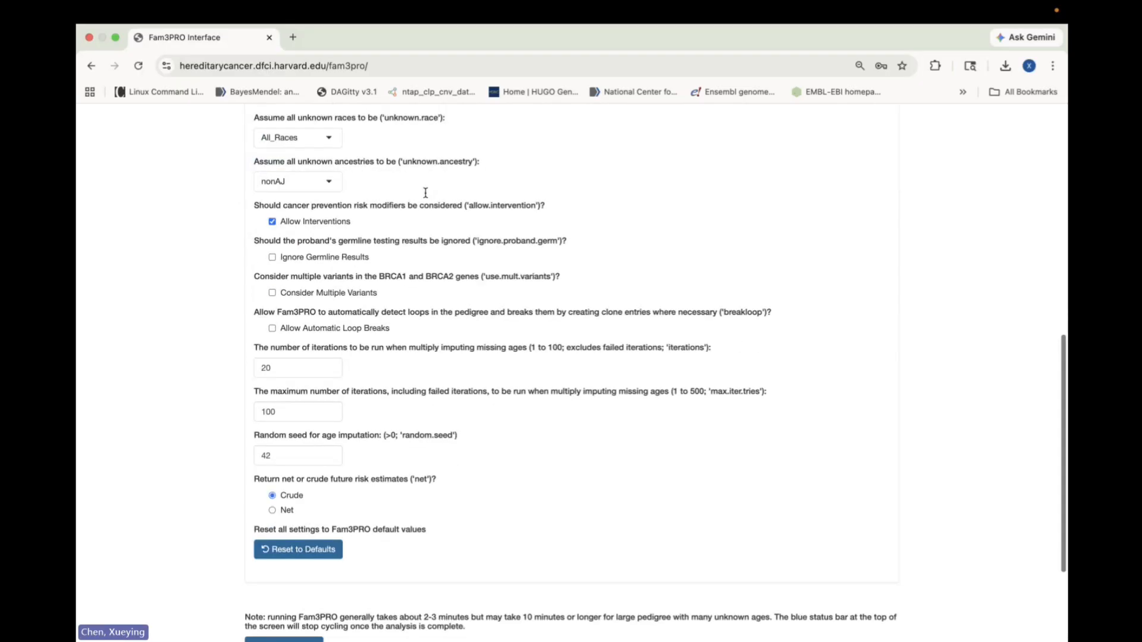
{"action": "scroll", "coordinate": [453, 221], "scroll_direction": "down", "scroll_amount": 2}
{"action": "scroll", "coordinate": [404, 179], "scroll_direction": "up", "scroll_amount": 1}
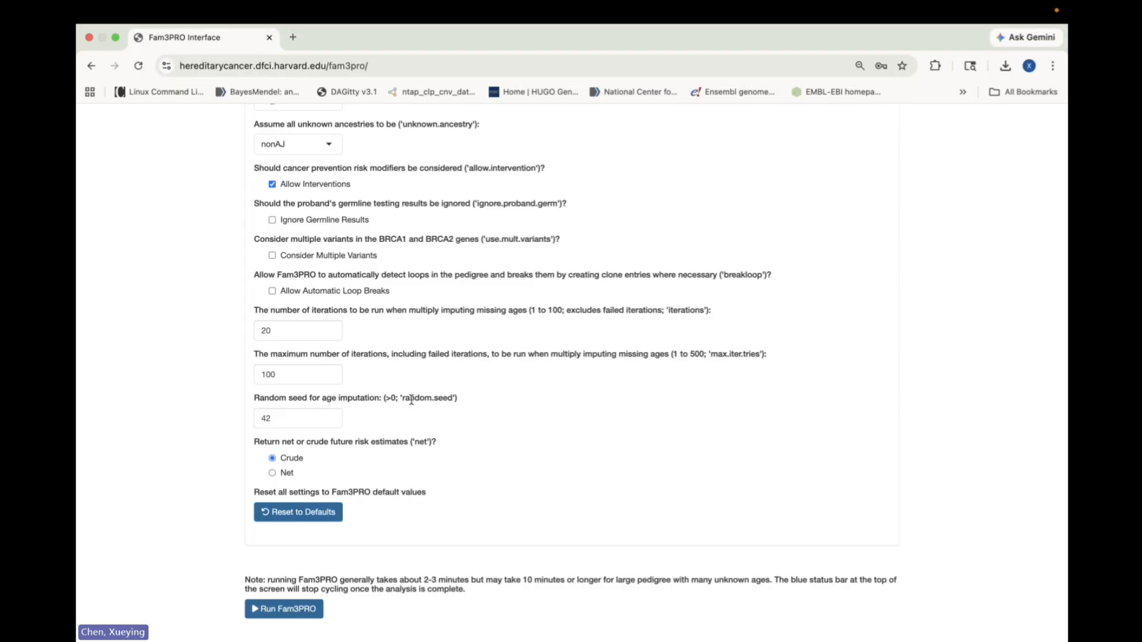
{"action": "scroll", "coordinate": [411, 399], "scroll_direction": "down", "scroll_amount": 1}
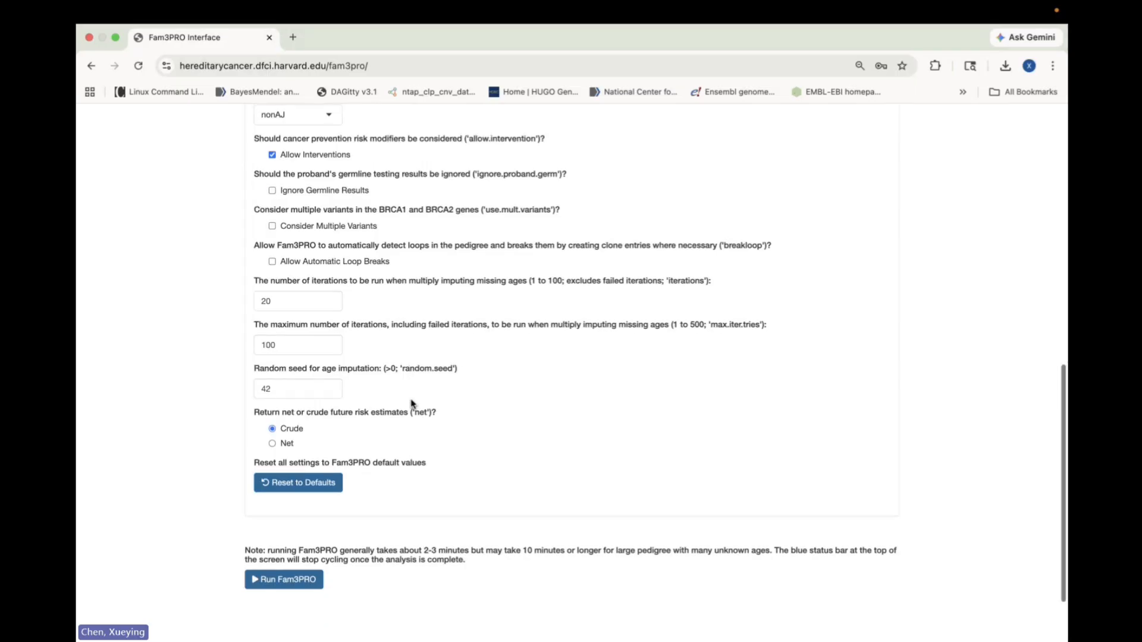
{"action": "scroll", "coordinate": [411, 399], "scroll_direction": "up", "scroll_amount": 1}
{"action": "scroll", "coordinate": [305, 268], "scroll_direction": "up", "scroll_amount": 1}
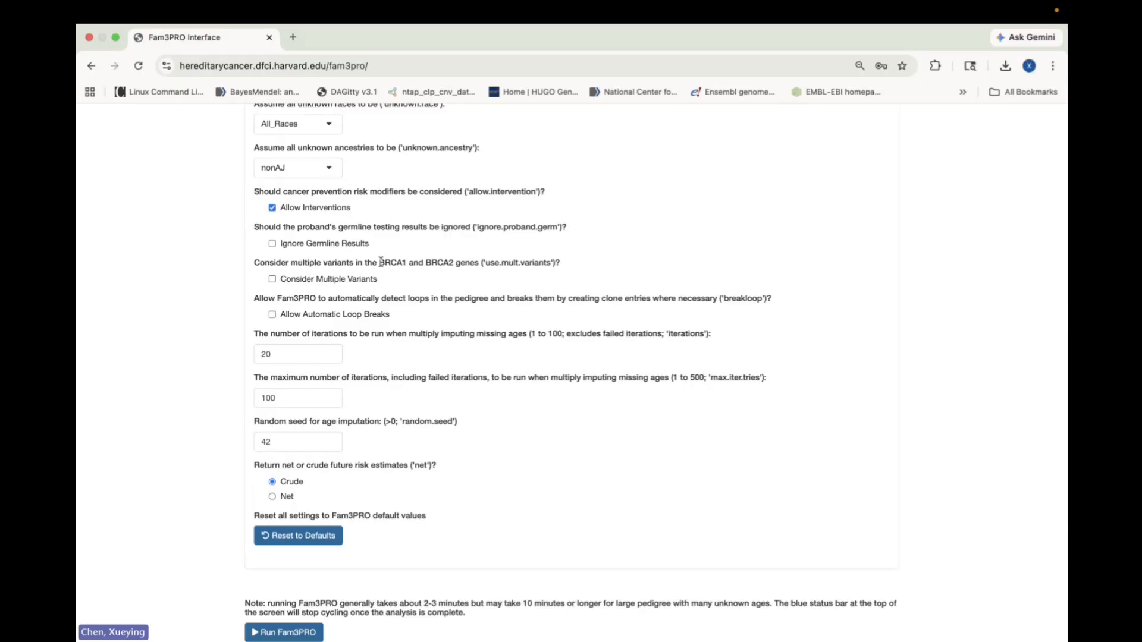
{"action": "scroll", "coordinate": [449, 273], "scroll_direction": "down", "scroll_amount": 2}
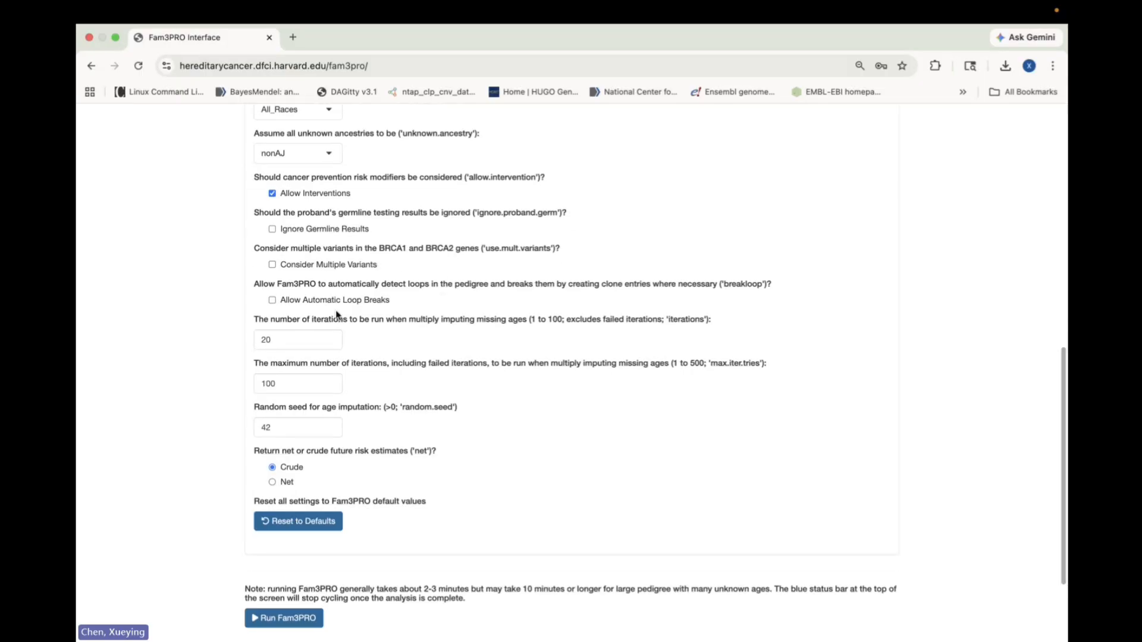
Enable Ignore Germline Results, Consider Multiple Variants and Allow Automatic Loop Breaks, and reset all settings to Fam3PRO defaults.
{"action": "left_click", "coordinate": [272, 210]}
{"action": "left_click", "coordinate": [272, 245]}
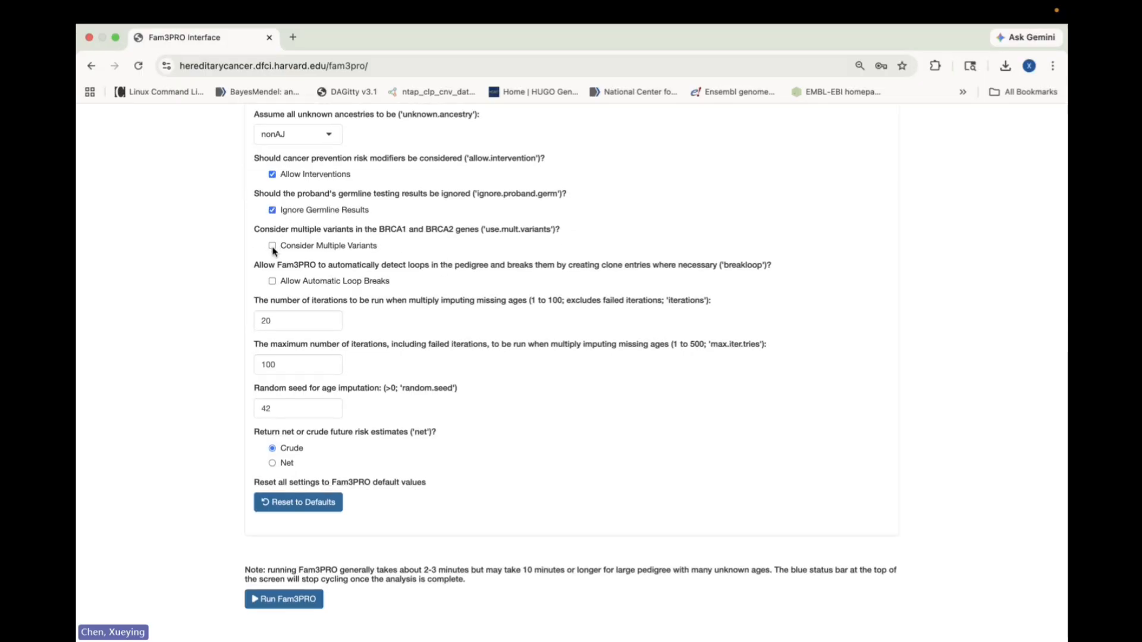
{"action": "left_click", "coordinate": [272, 280]}
{"action": "left_click", "coordinate": [323, 506]}
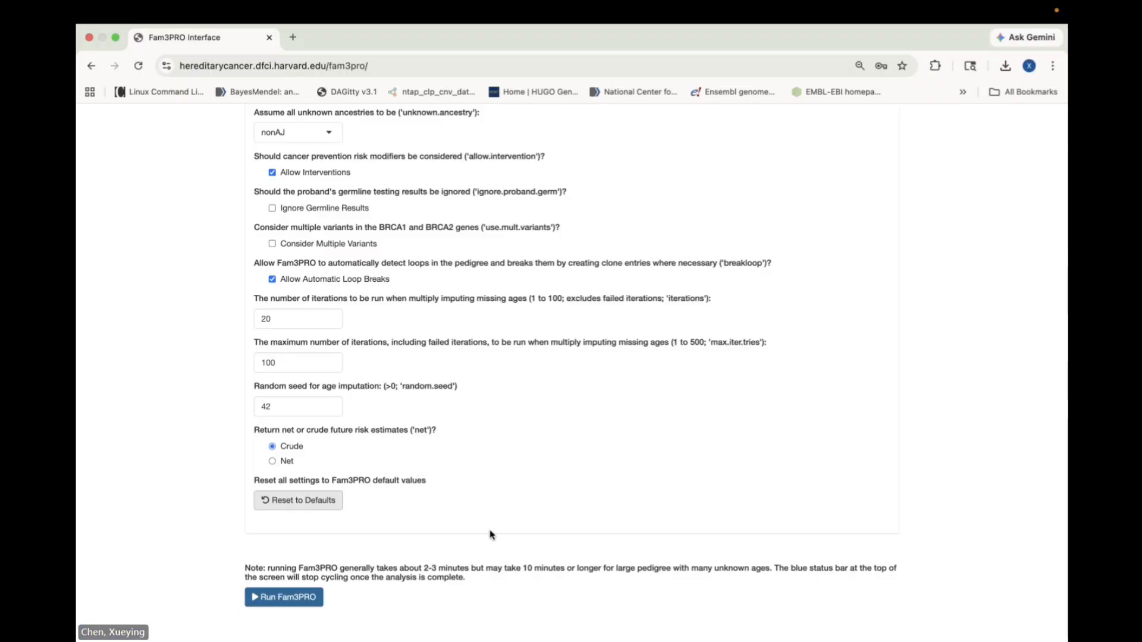
Collapse the advanced settings and run Fam3PRO on the working pedigree with the Fam3PRO22 specification.
{"action": "scroll", "coordinate": [492, 534], "scroll_direction": "up", "scroll_amount": 6}
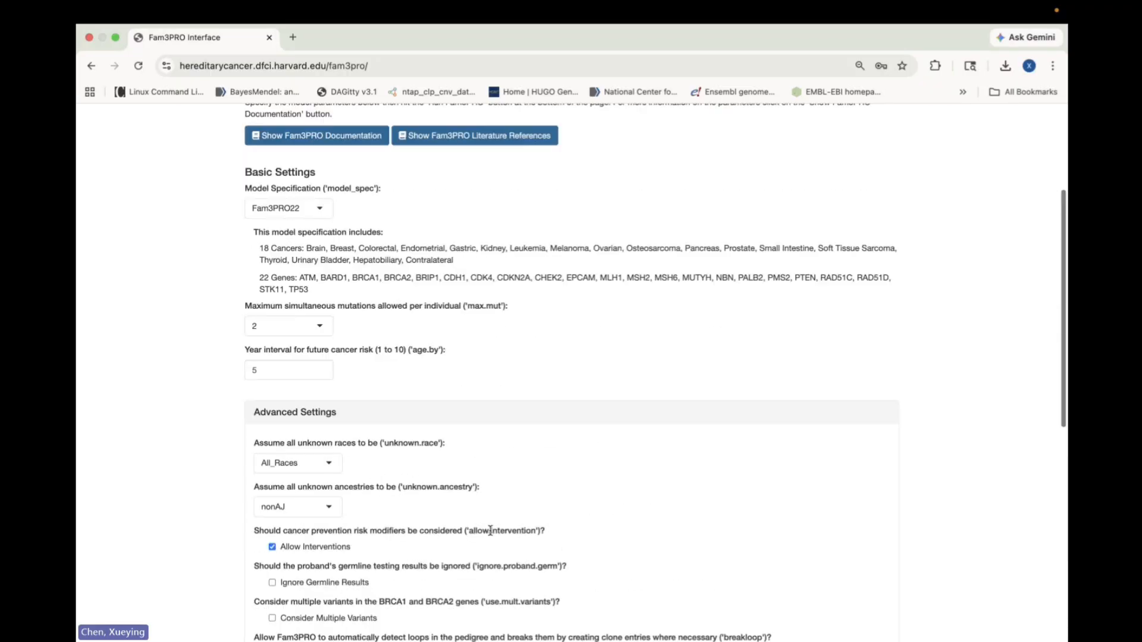
{"action": "scroll", "coordinate": [491, 533], "scroll_direction": "down", "scroll_amount": 8}
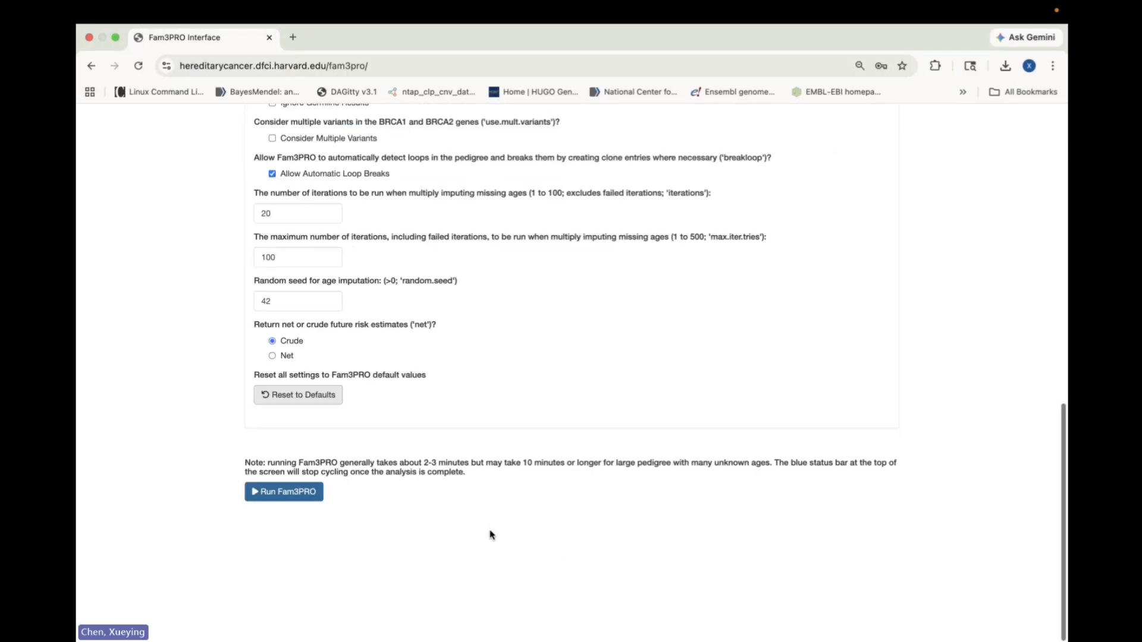
{"action": "scroll", "coordinate": [491, 534], "scroll_direction": "up", "scroll_amount": 8}
{"action": "left_click", "coordinate": [306, 331]}
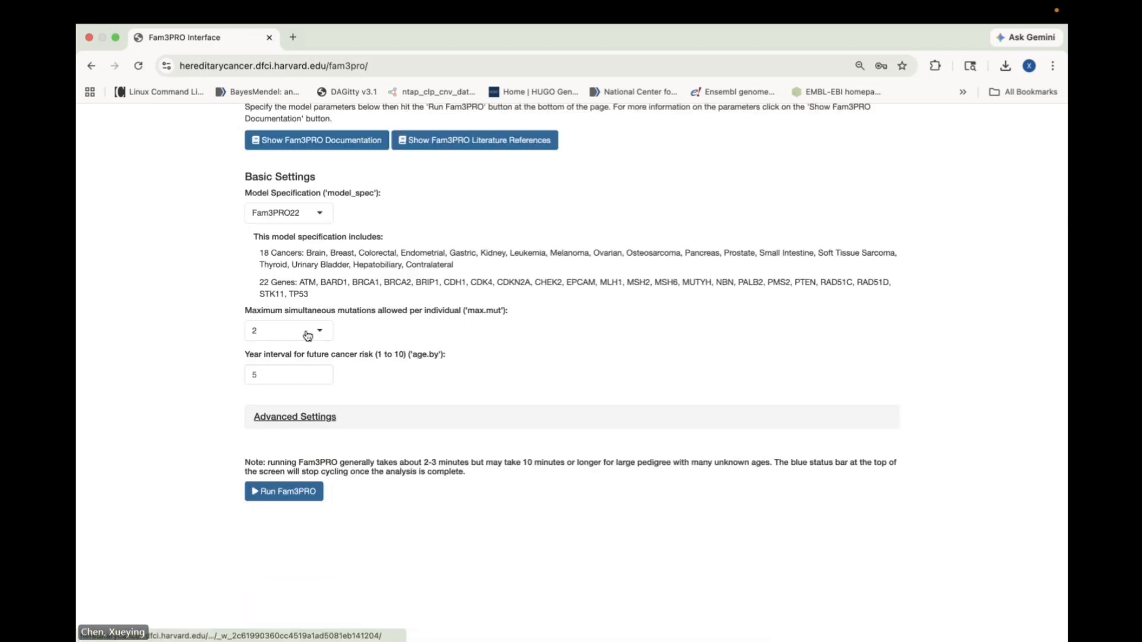
{"action": "left_click", "coordinate": [296, 497]}
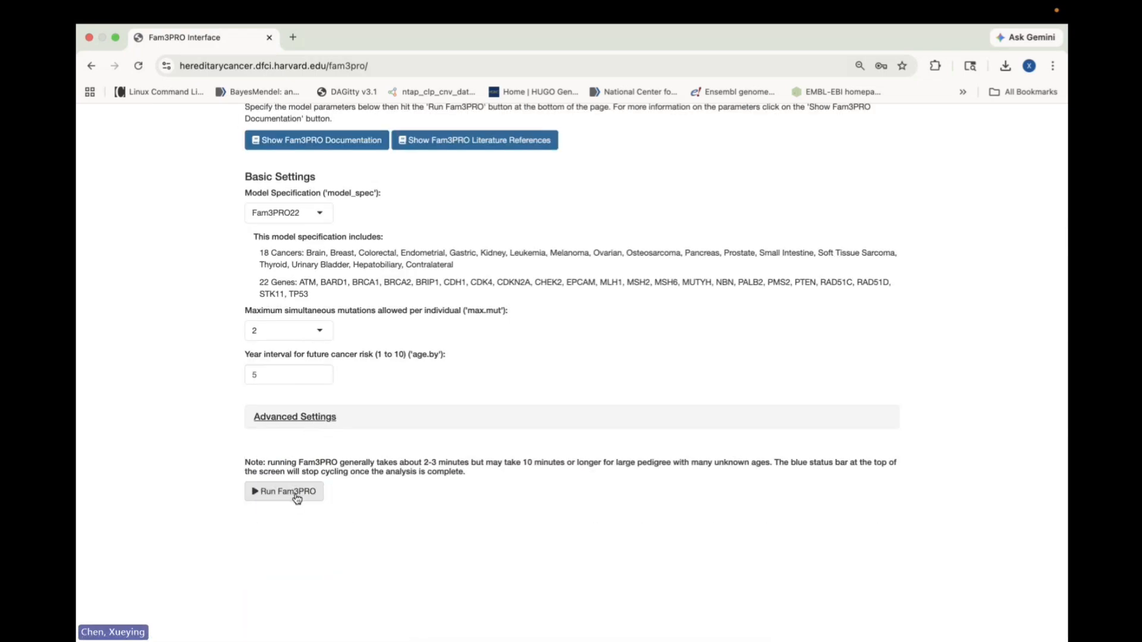
Examine the standard future cancer risk plot in the Fam3PRO results and look through its legend of cancer types.
{"action": "scroll", "coordinate": [297, 499], "scroll_direction": "up", "scroll_amount": 1}
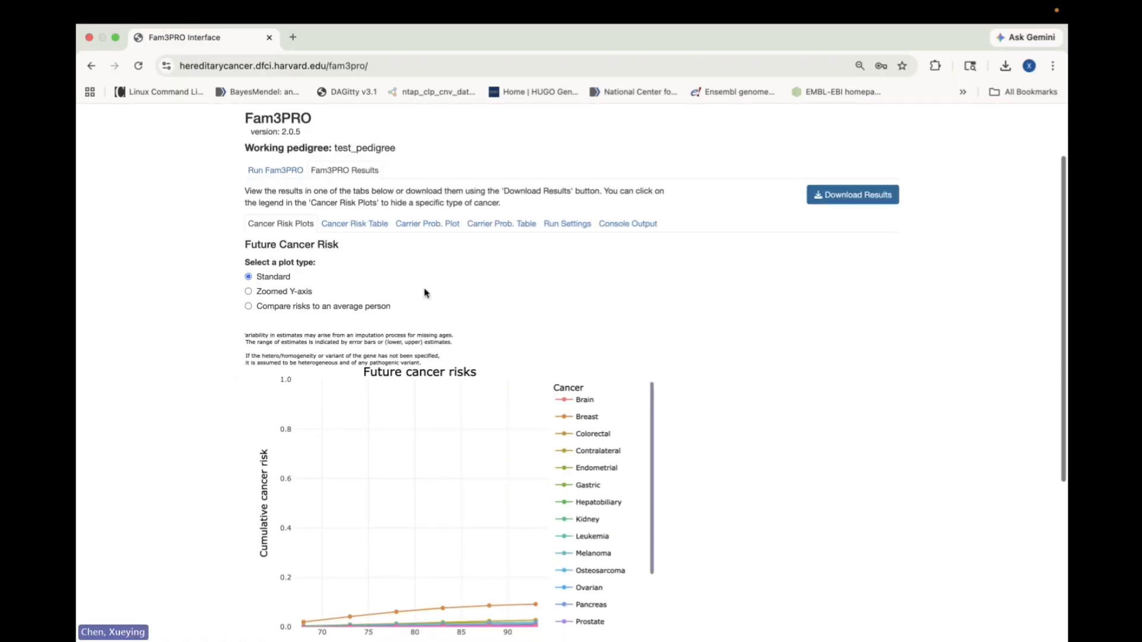
{"action": "scroll", "coordinate": [426, 293], "scroll_direction": "down", "scroll_amount": 1}
{"action": "scroll", "coordinate": [426, 293], "scroll_direction": "up", "scroll_amount": 1}
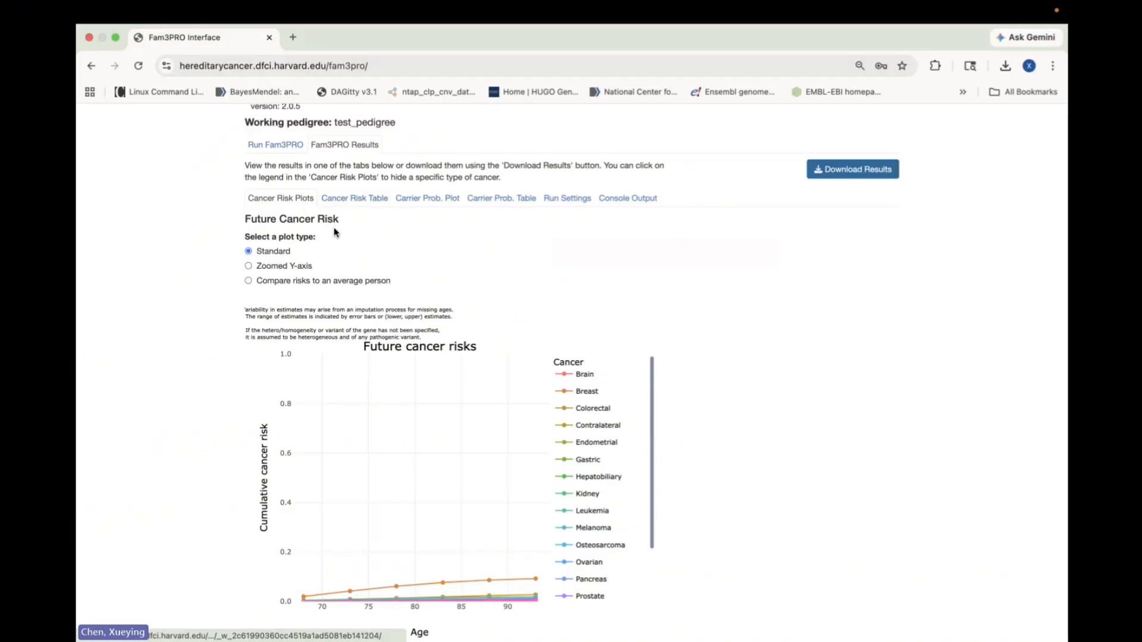
{"action": "scroll", "coordinate": [388, 229], "scroll_direction": "down", "scroll_amount": 1}
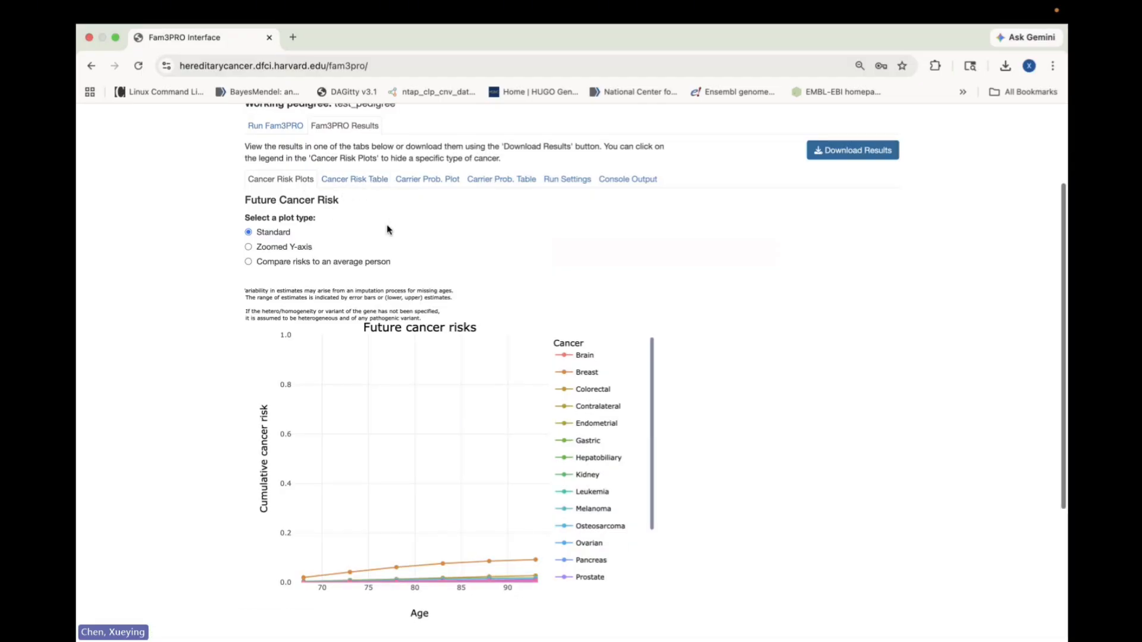
{"action": "scroll", "coordinate": [387, 229], "scroll_direction": "down", "scroll_amount": 2}
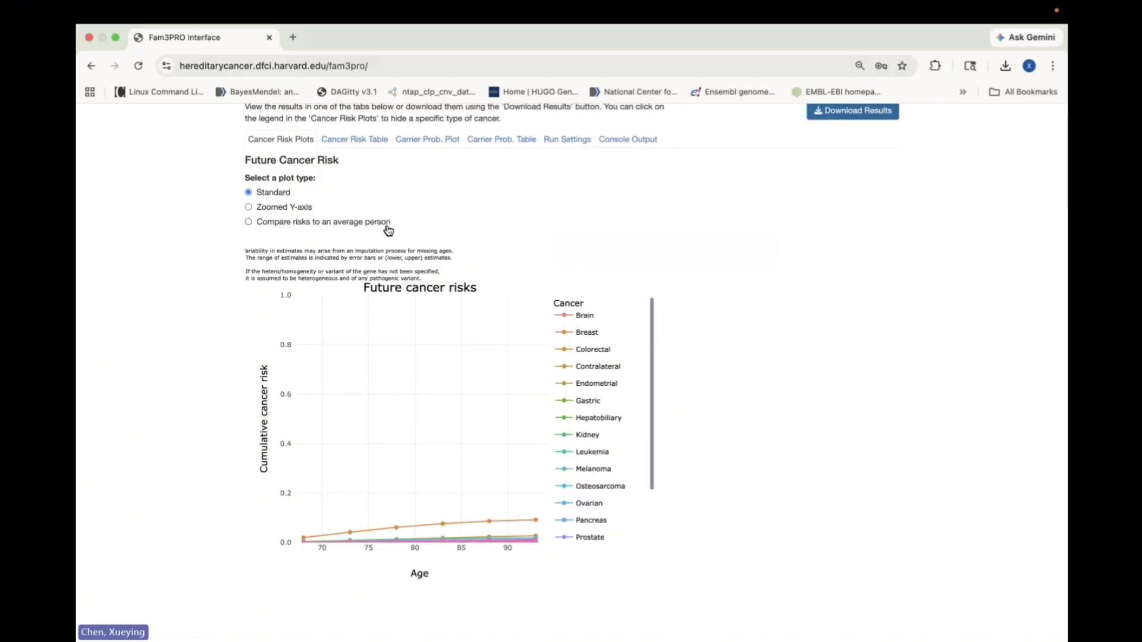
{"action": "scroll", "coordinate": [459, 232], "scroll_direction": "down", "scroll_amount": 3}
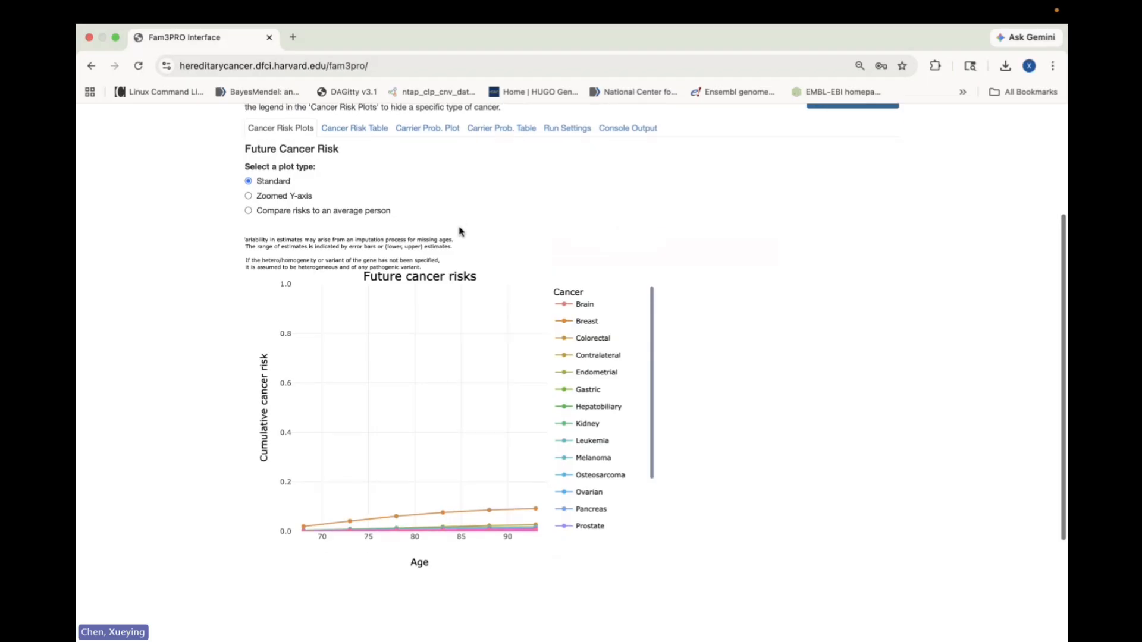
{"action": "scroll", "coordinate": [482, 351], "scroll_direction": "down", "scroll_amount": 1}
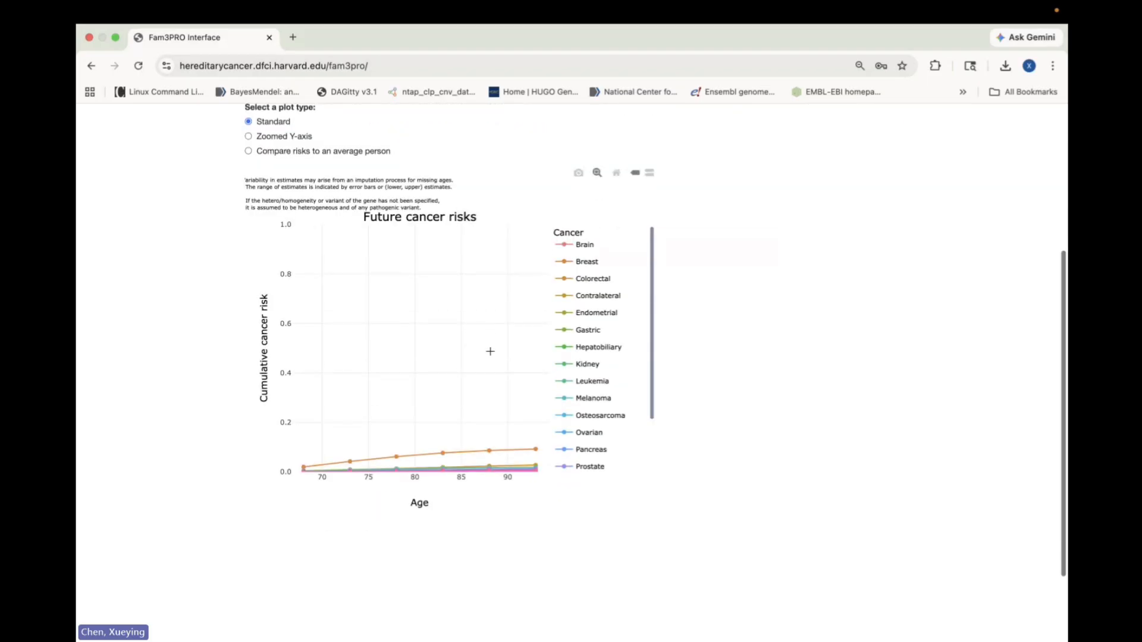
{"action": "scroll", "coordinate": [589, 344], "scroll_direction": "down", "scroll_amount": 3}
{"action": "scroll", "coordinate": [587, 334], "scroll_direction": "up", "scroll_amount": 6}
{"action": "scroll", "coordinate": [583, 369], "scroll_direction": "down", "scroll_amount": 5}
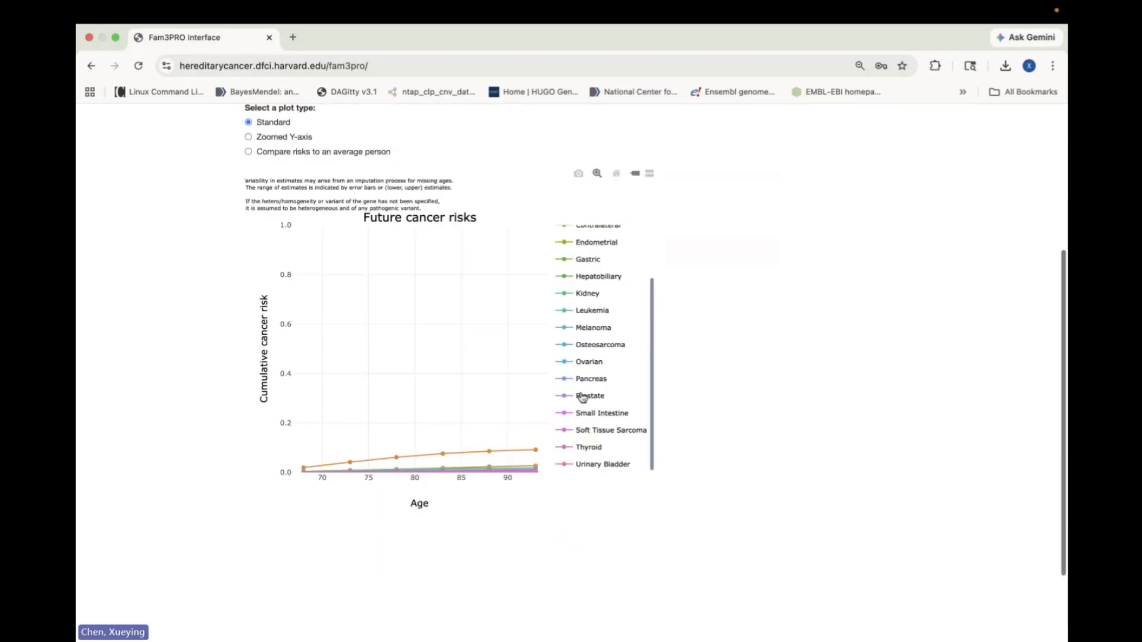
{"action": "scroll", "coordinate": [581, 399], "scroll_direction": "up", "scroll_amount": 3}
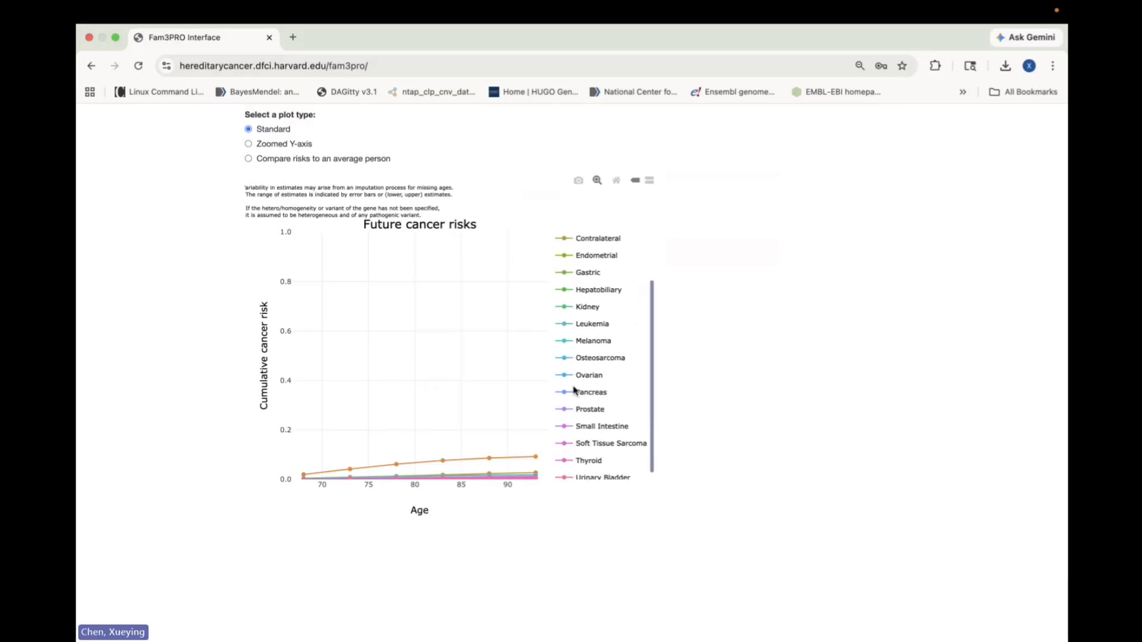
{"action": "scroll", "coordinate": [576, 390], "scroll_direction": "up", "scroll_amount": 4}
Read the risk estimates by age at individual points on the breast and colorectal cancer curves.
{"action": "mouse_move", "coordinate": [491, 528]}
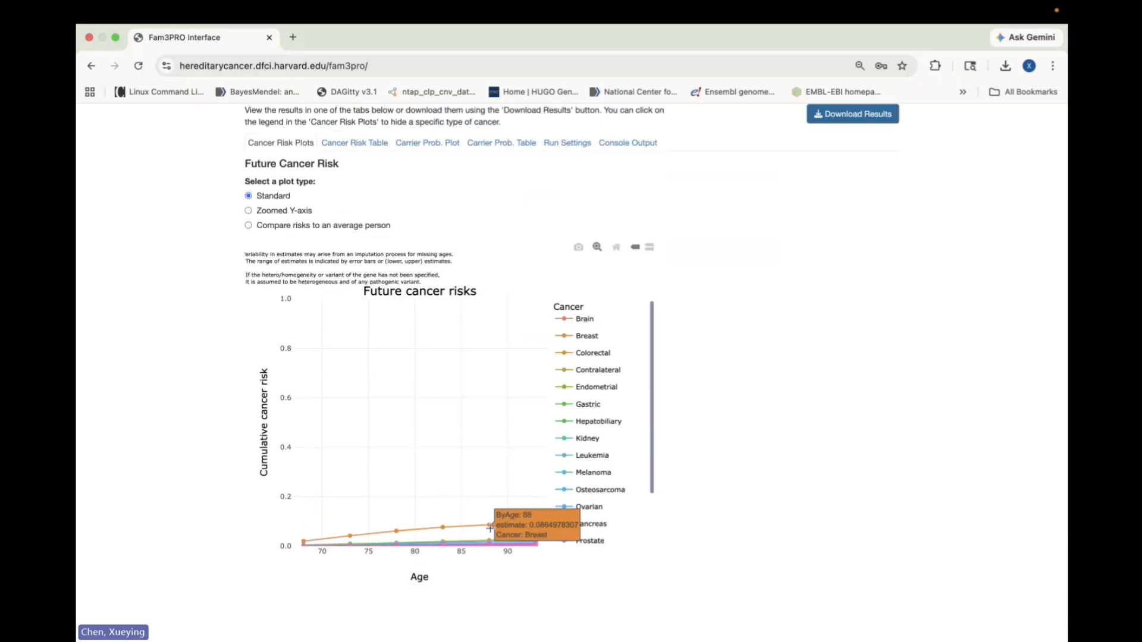
{"action": "mouse_move", "coordinate": [437, 527]}
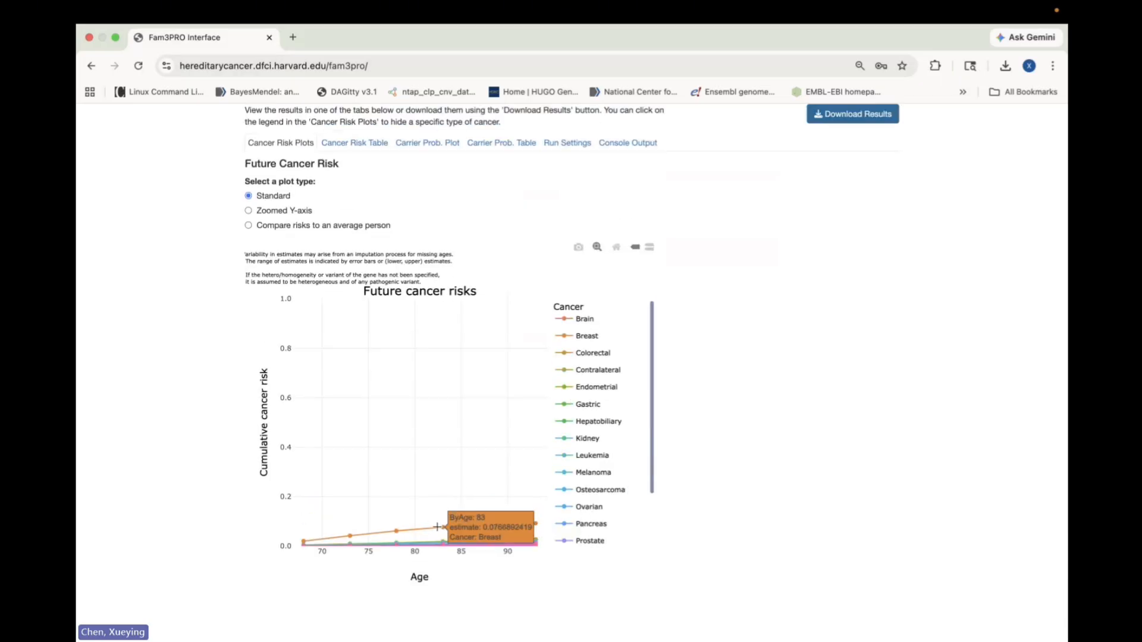
{"action": "mouse_move", "coordinate": [397, 529]}
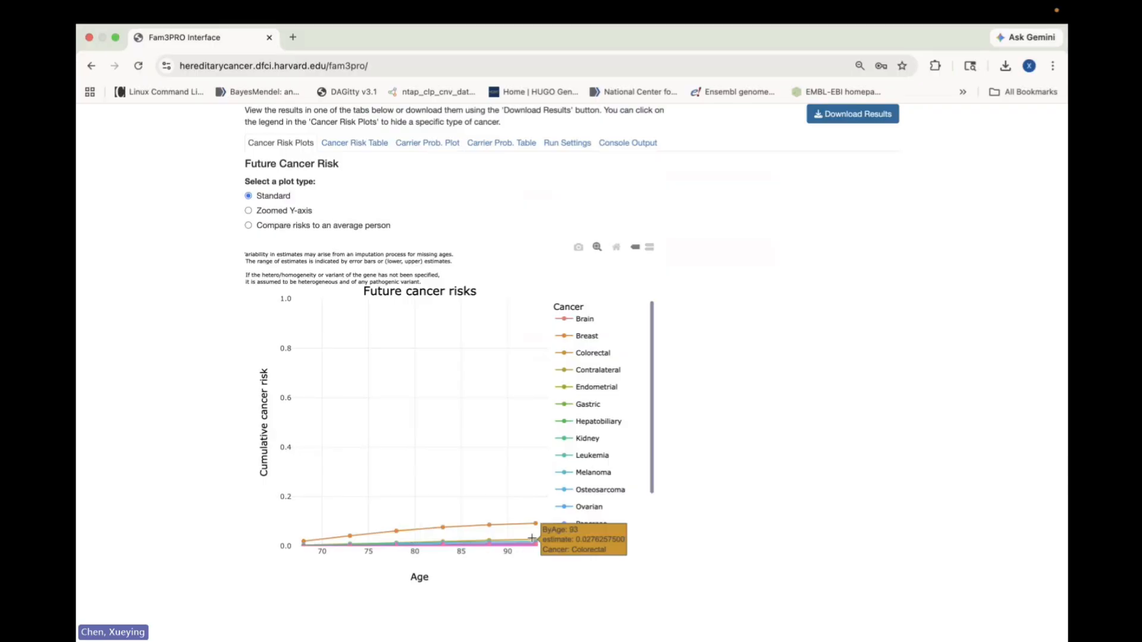
{"action": "mouse_move", "coordinate": [533, 546]}
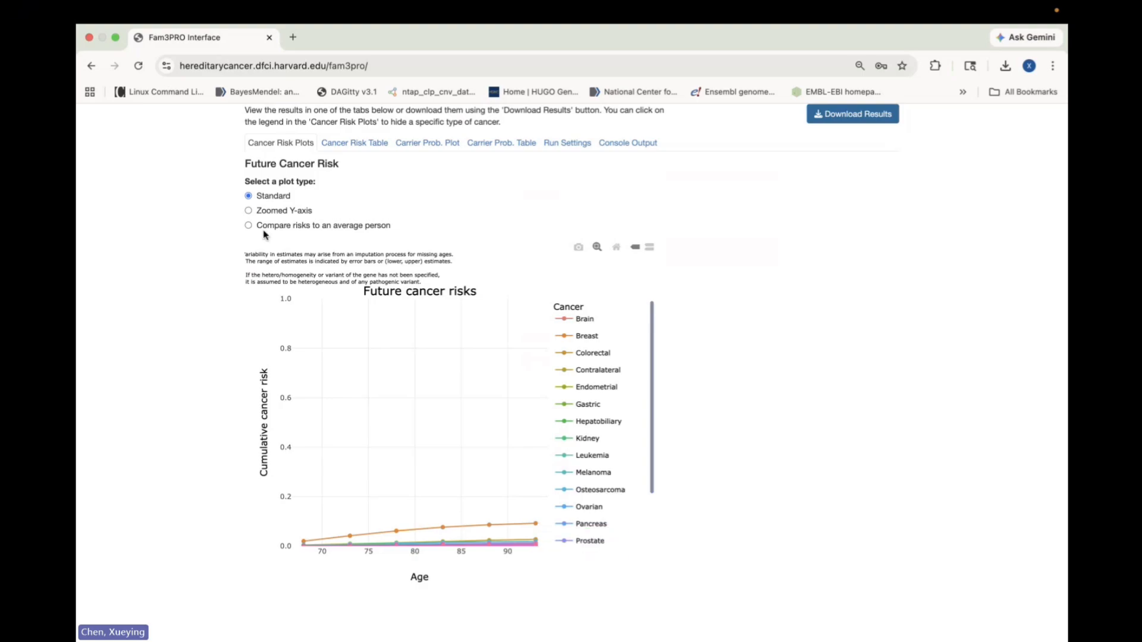
Switch the future cancer risk plot to Zoomed Y-axis and inspect the point estimates on its lower curves.
{"action": "left_click", "coordinate": [249, 211]}
{"action": "mouse_move", "coordinate": [404, 392]}
{"action": "scroll", "coordinate": [404, 392], "scroll_direction": "down", "scroll_amount": 2}
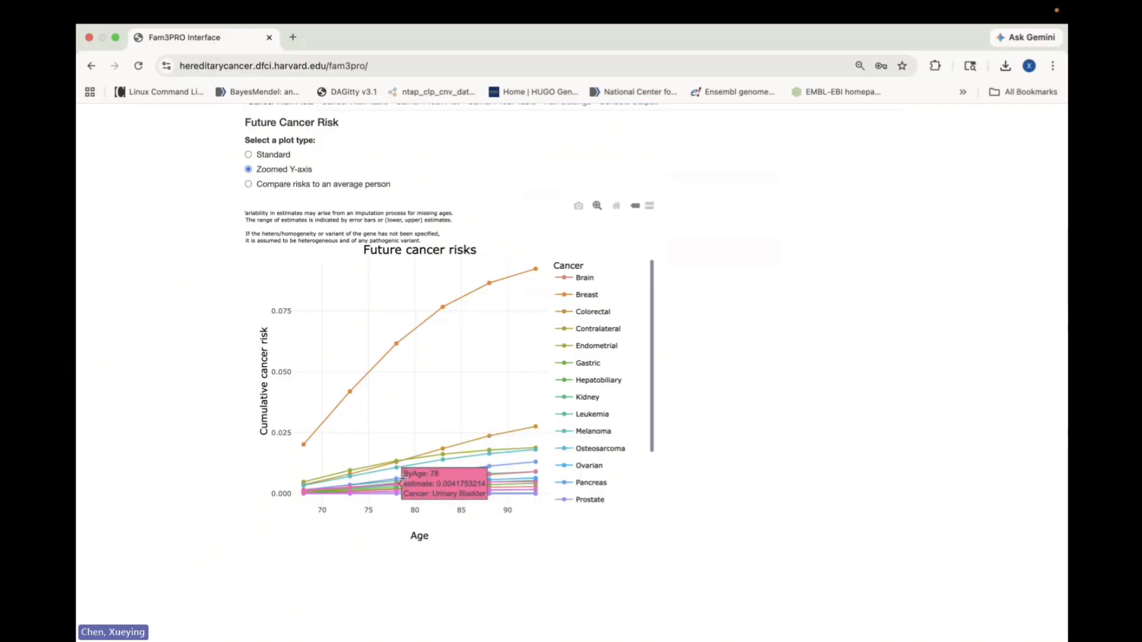
Switch the future cancer risk plot to compare risks to an average person and look through the individual cancer charts.
{"action": "mouse_move", "coordinate": [538, 426]}
{"action": "mouse_move", "coordinate": [485, 441]}
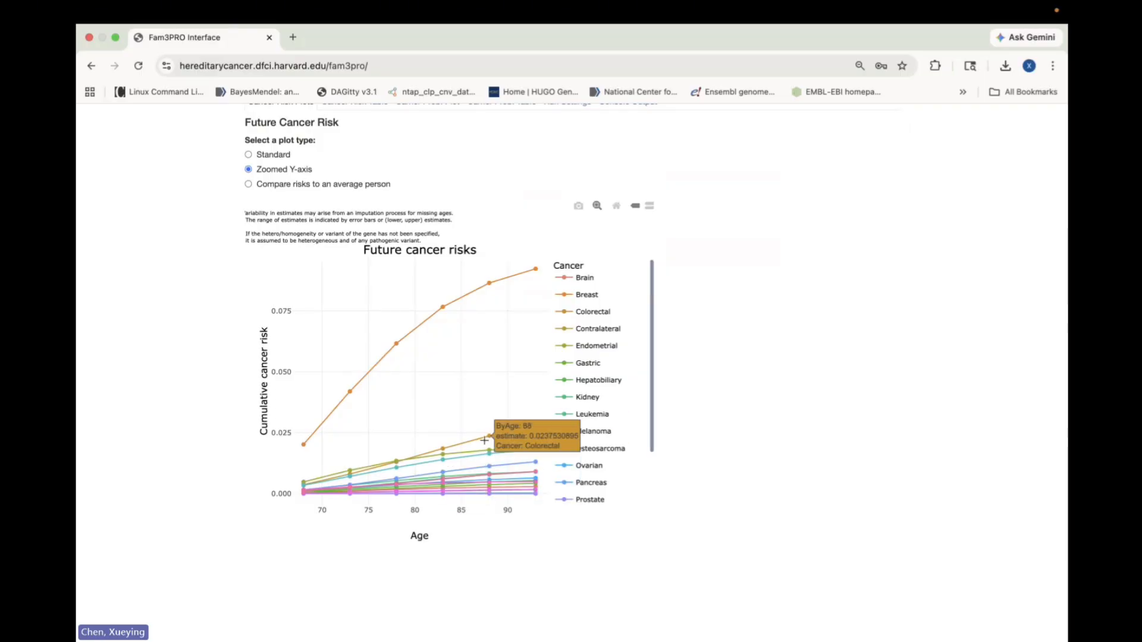
{"action": "left_click", "coordinate": [248, 184]}
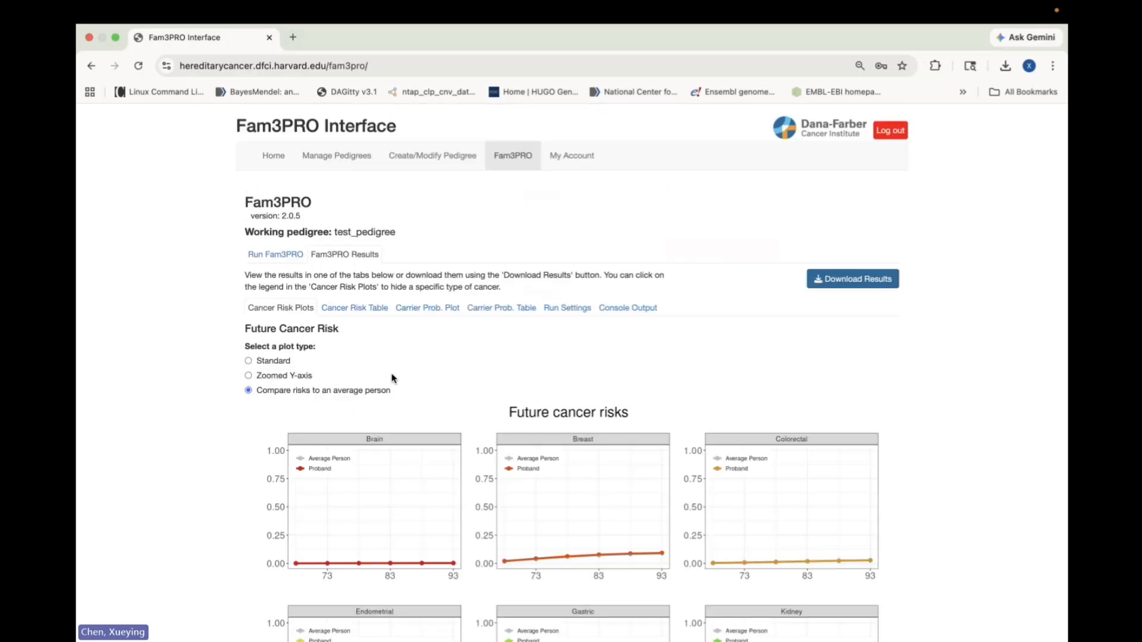
{"action": "scroll", "coordinate": [398, 393], "scroll_direction": "down", "scroll_amount": 5}
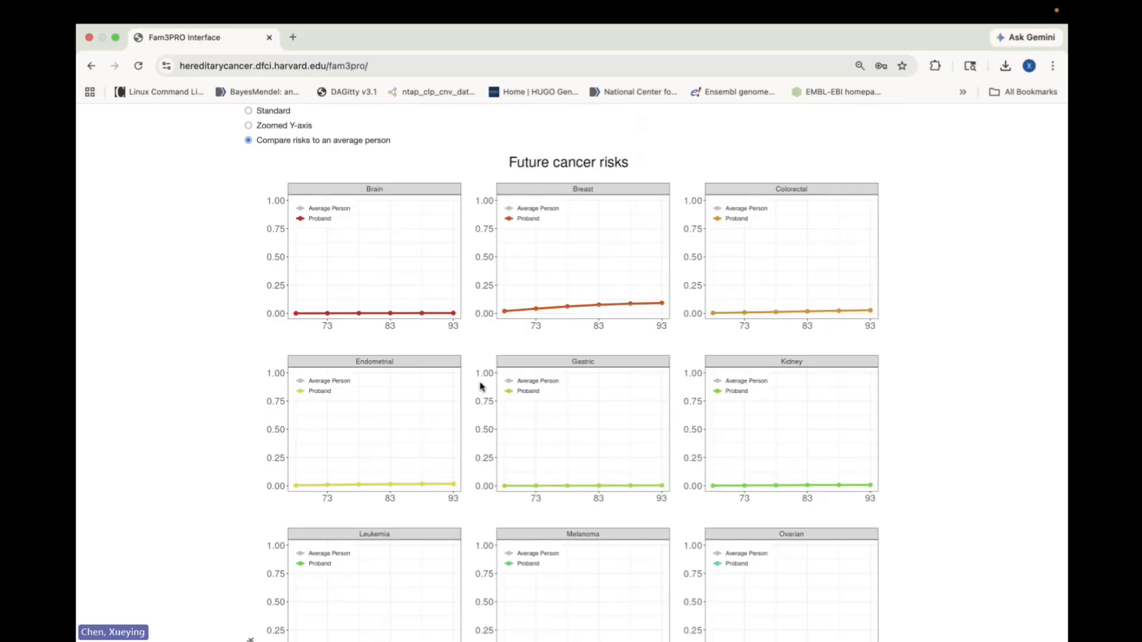
Open the Cancer Risk Table and review the future risk estimates by age for the proband and average person.
{"action": "scroll", "coordinate": [482, 386], "scroll_direction": "up", "scroll_amount": 7}
{"action": "left_click", "coordinate": [375, 307]}
{"action": "scroll", "coordinate": [406, 412], "scroll_direction": "down", "scroll_amount": 1}
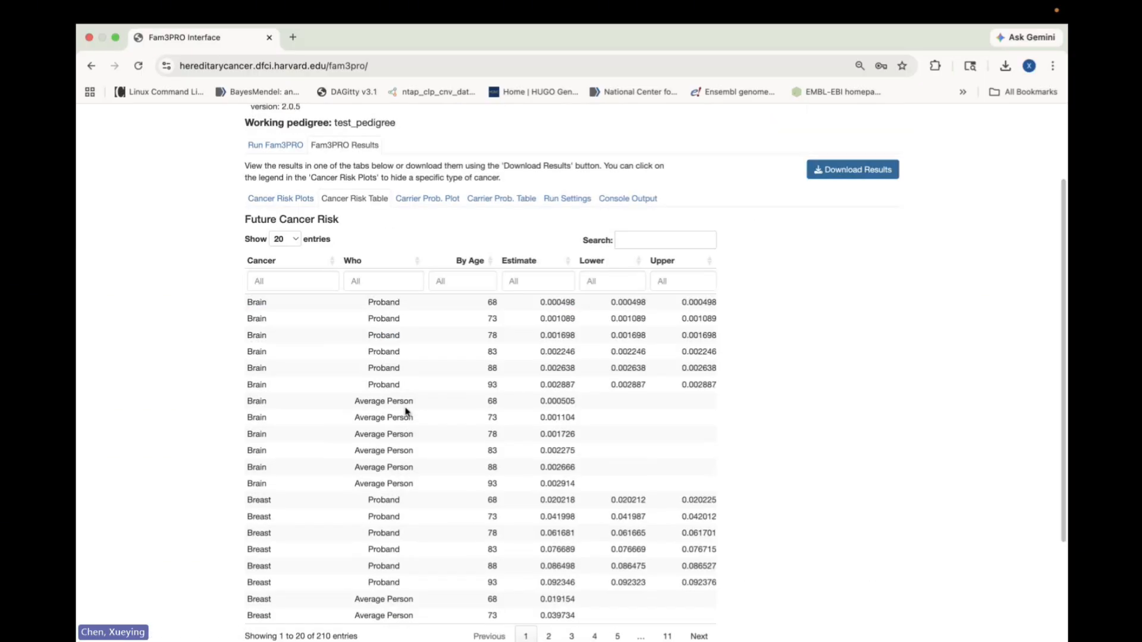
{"action": "scroll", "coordinate": [406, 412], "scroll_direction": "down", "scroll_amount": 2}
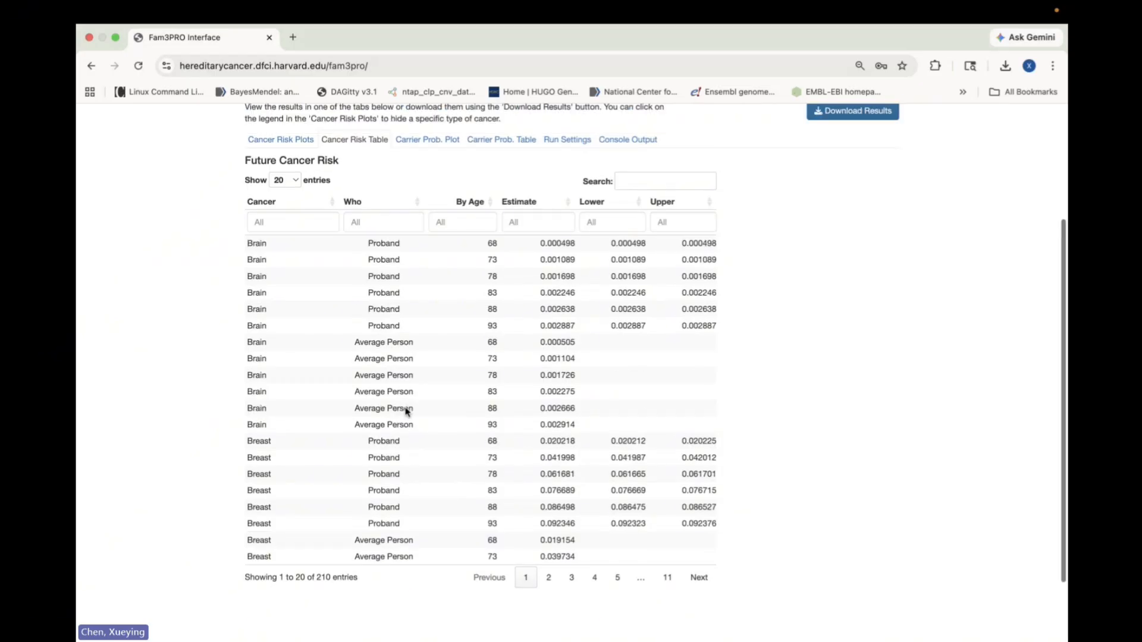
View the posterior carrier probability plot by gene and switch its Y-axis scale to Zoomed.
{"action": "scroll", "coordinate": [407, 411], "scroll_direction": "up", "scroll_amount": 2}
{"action": "left_click", "coordinate": [416, 207]}
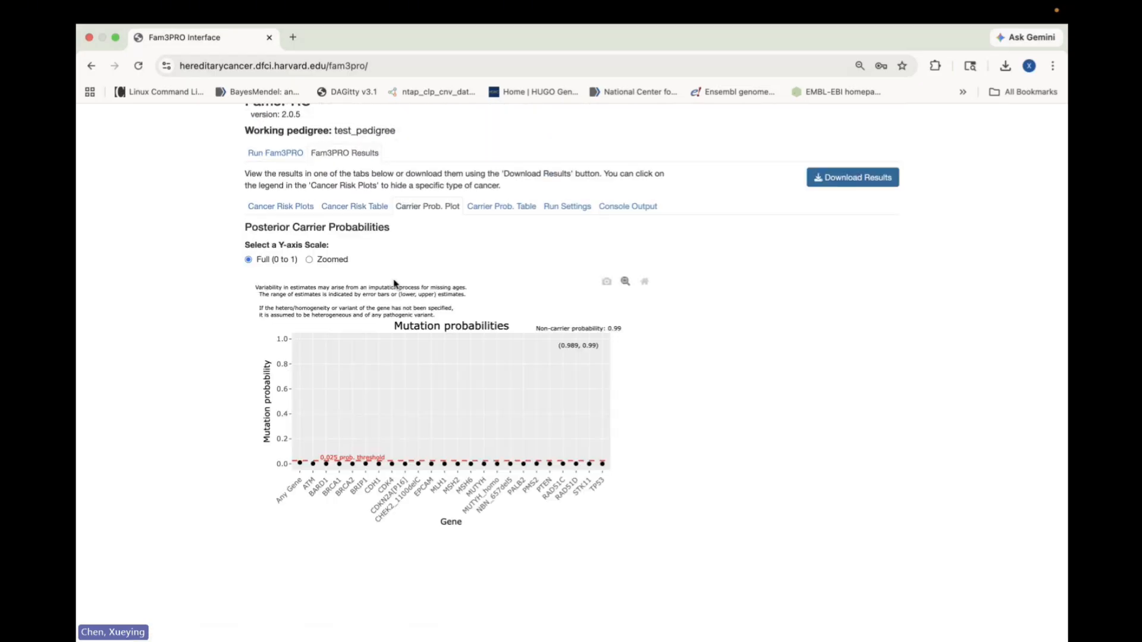
{"action": "scroll", "coordinate": [393, 283], "scroll_direction": "down", "scroll_amount": 1}
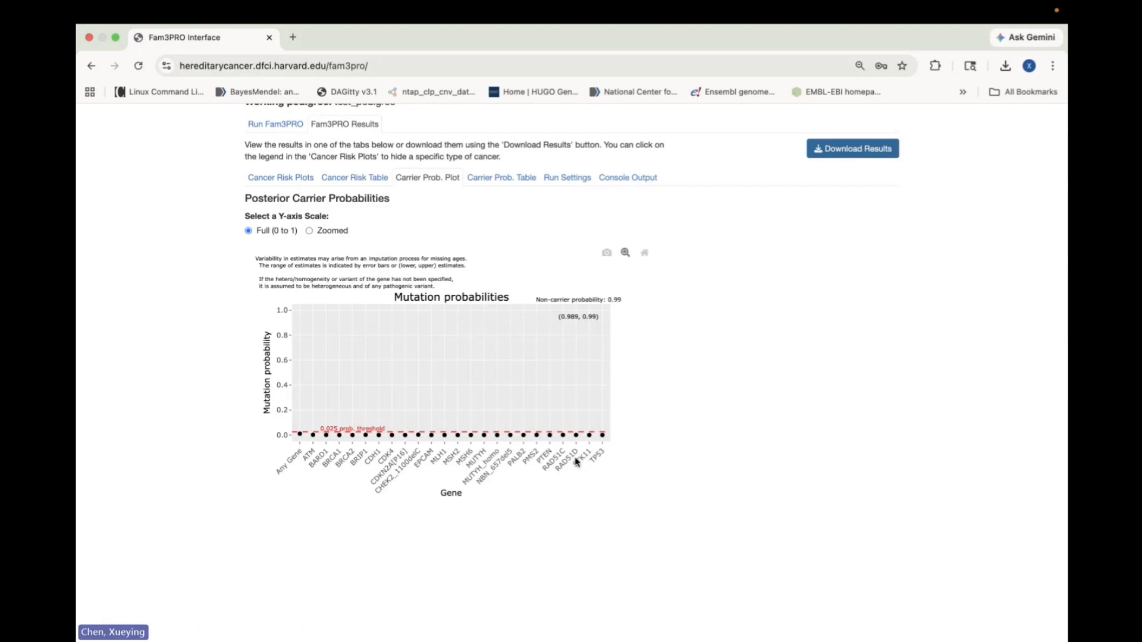
{"action": "mouse_move", "coordinate": [339, 435]}
{"action": "left_click", "coordinate": [309, 231]}
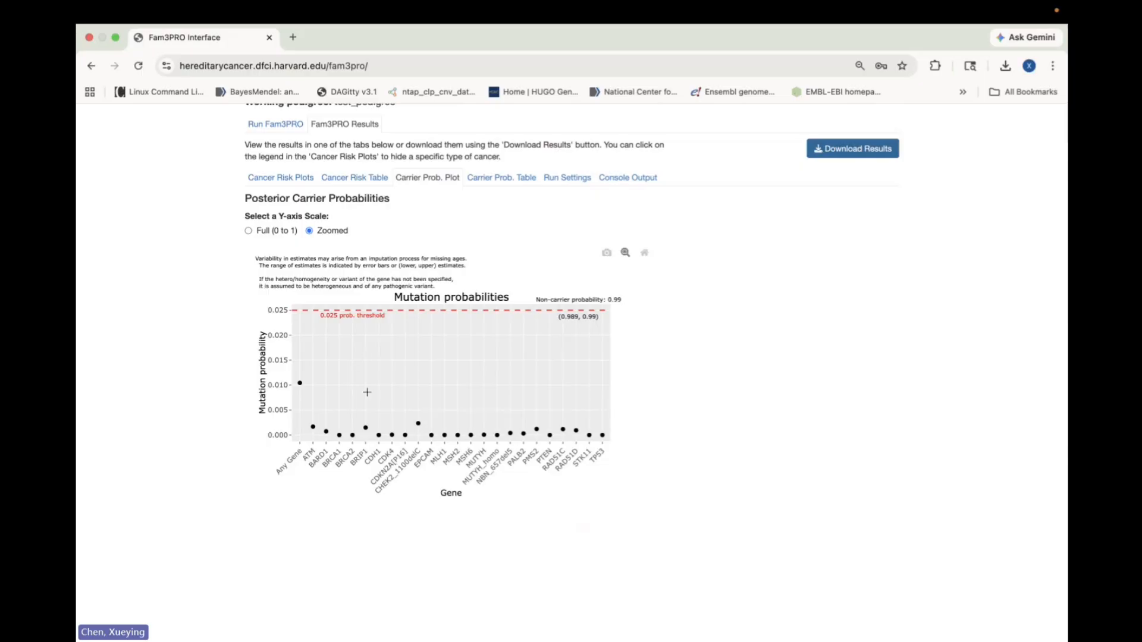
Open the carrier probability table and review the estimates with lower and upper bounds for each gene.
{"action": "left_click", "coordinate": [485, 179]}
{"action": "scroll", "coordinate": [449, 317], "scroll_direction": "down", "scroll_amount": 2}
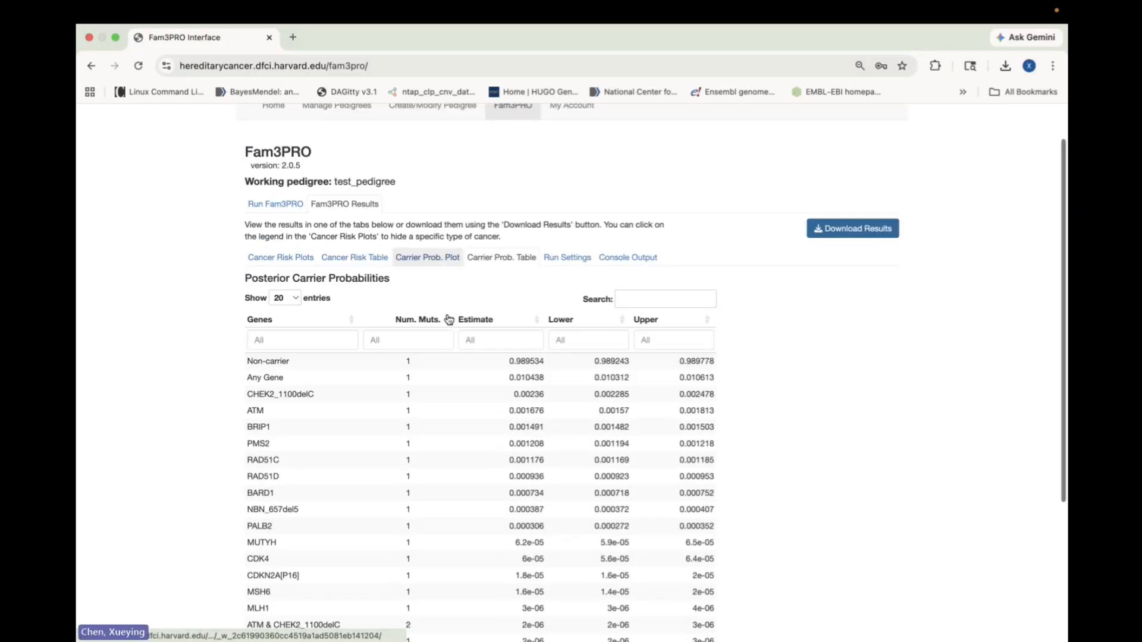
{"action": "scroll", "coordinate": [449, 319], "scroll_direction": "down", "scroll_amount": 4}
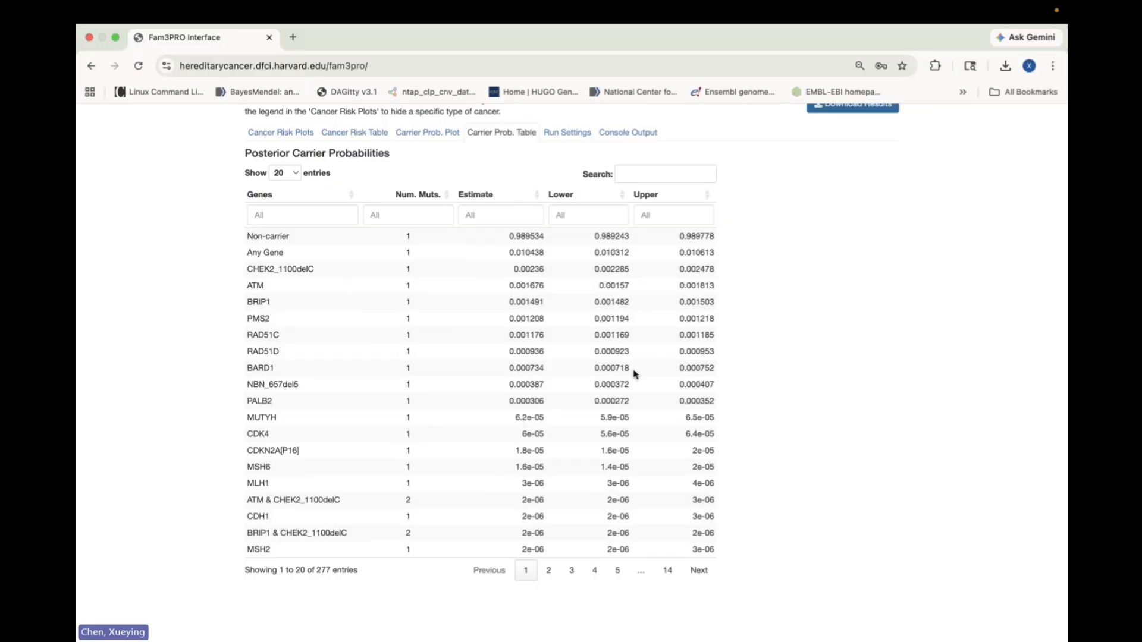
Download the Fam3PRO results with the tables in .csv format.
{"action": "scroll", "coordinate": [772, 367], "scroll_direction": "up", "scroll_amount": 2}
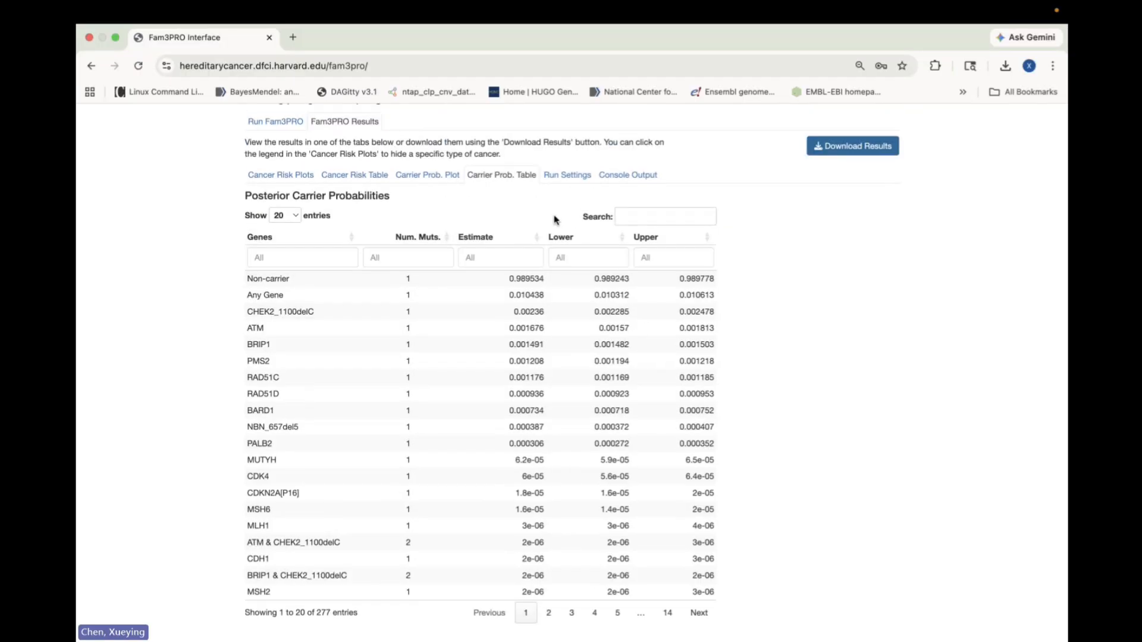
{"action": "scroll", "coordinate": [555, 220], "scroll_direction": "up", "scroll_amount": 1}
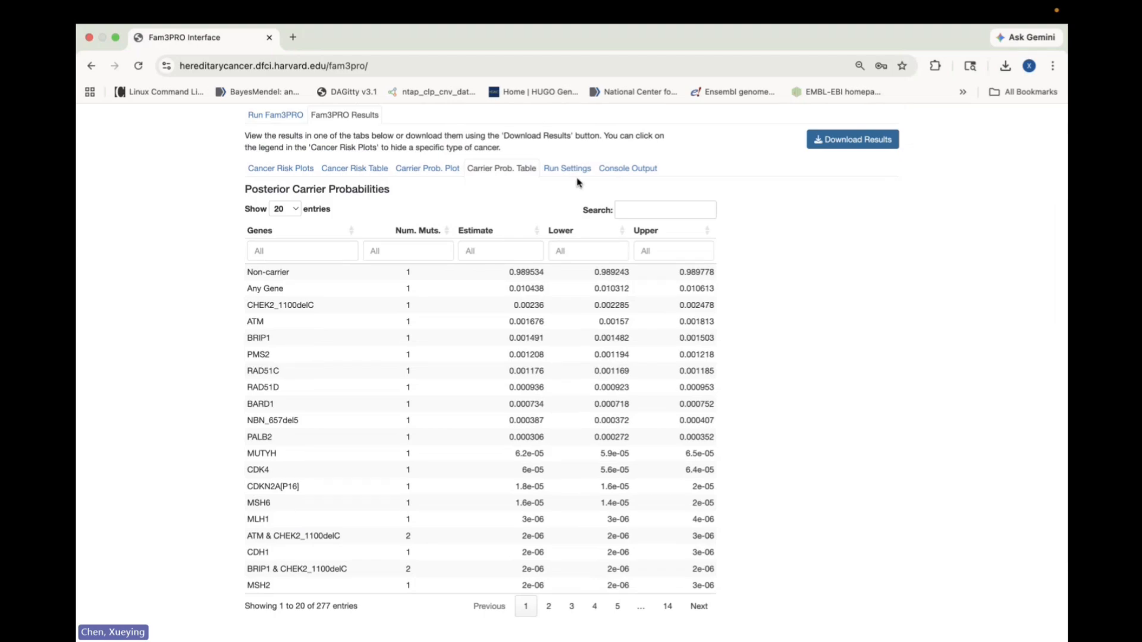
{"action": "left_click", "coordinate": [829, 144]}
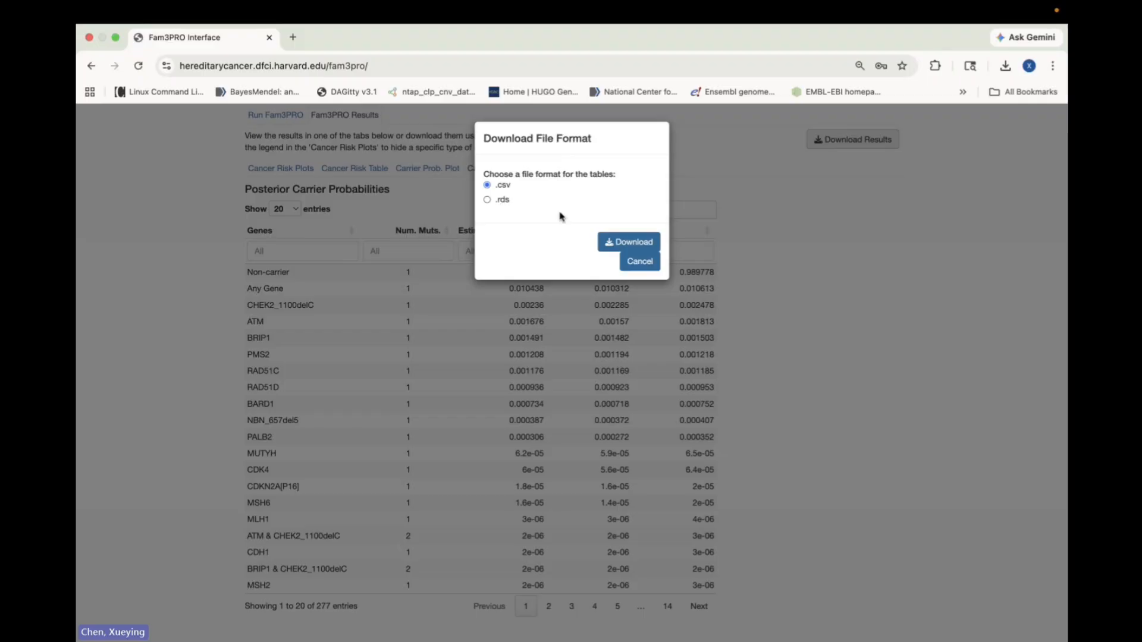
{"action": "left_click", "coordinate": [616, 241]}
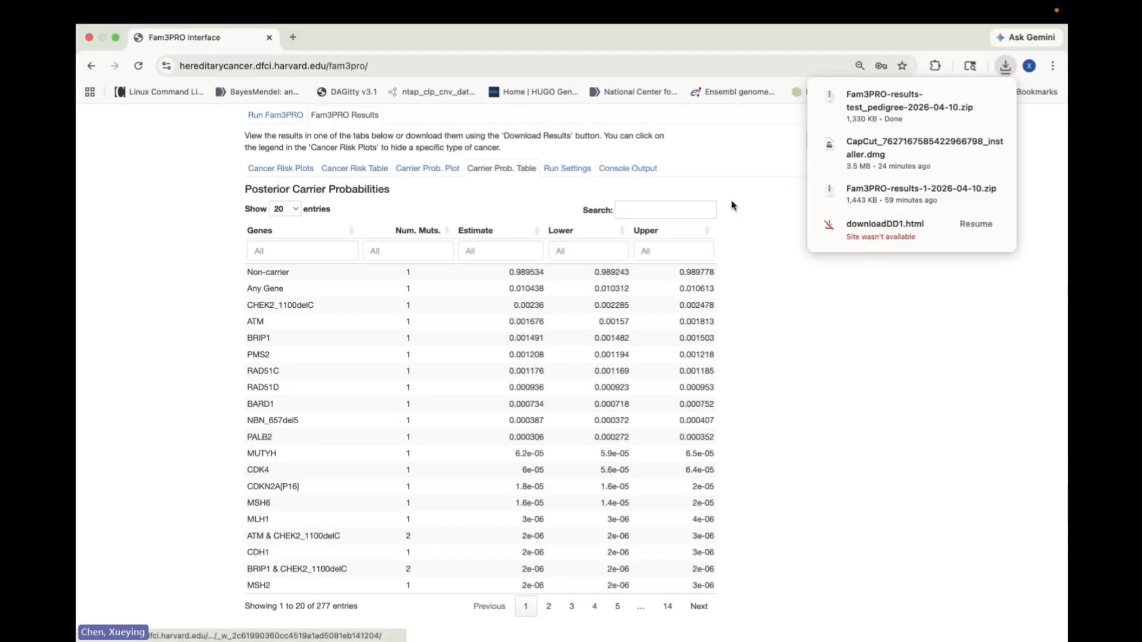
Open the Run Settings and review all arguments and values used for the Fam3PRO run.
{"action": "scroll", "coordinate": [533, 221], "scroll_direction": "down", "scroll_amount": 1}
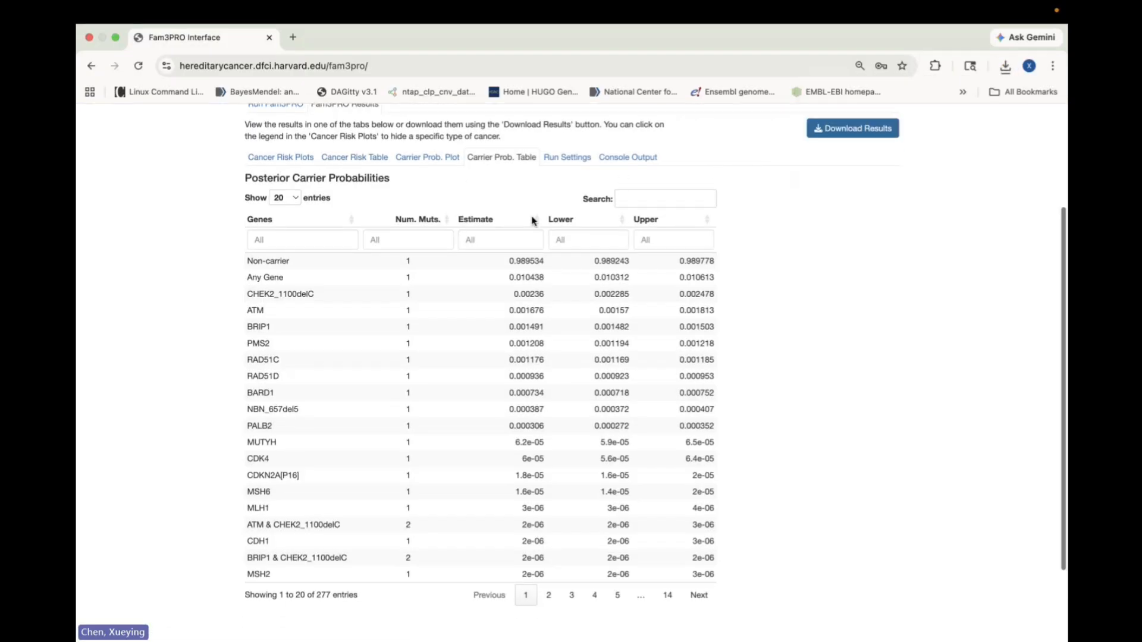
{"action": "left_click", "coordinate": [560, 159]}
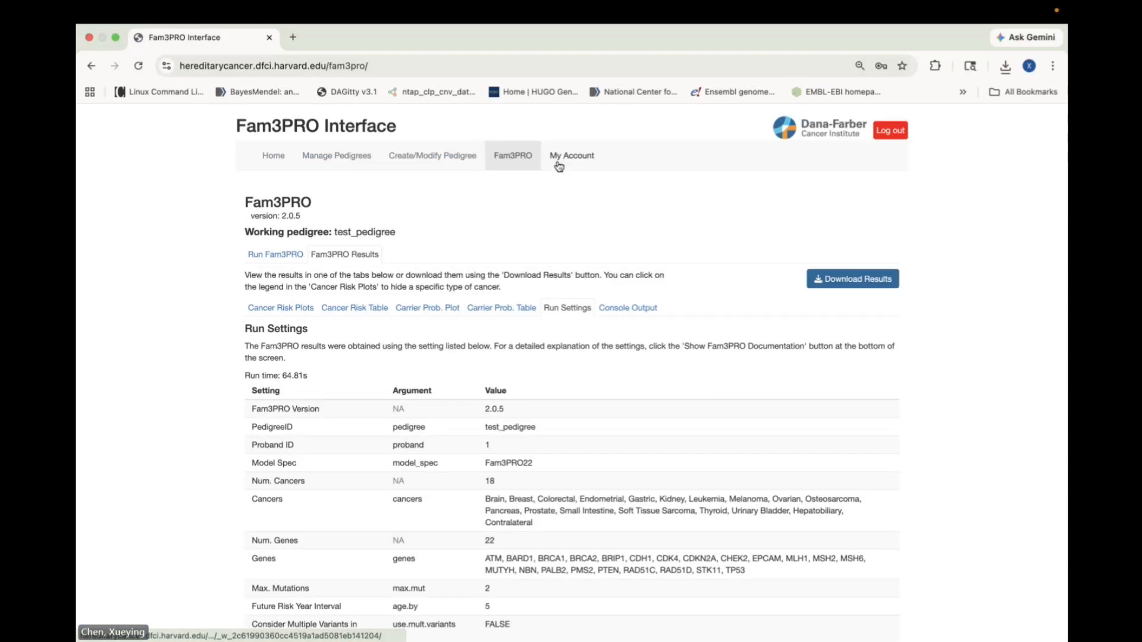
{"action": "scroll", "coordinate": [507, 302], "scroll_direction": "down", "scroll_amount": 5}
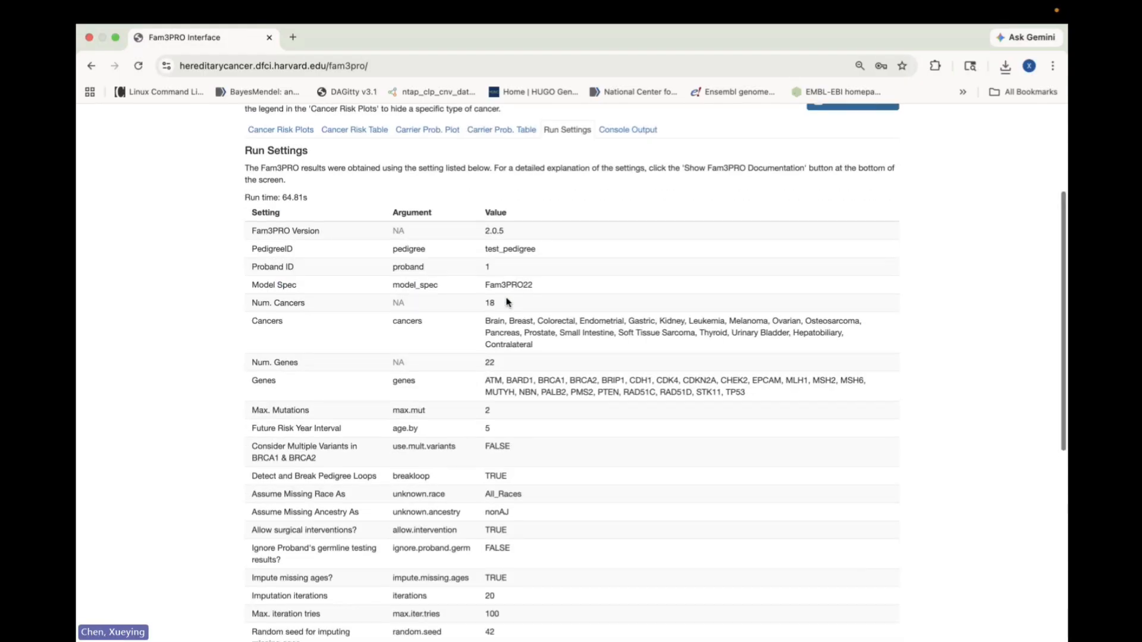
{"action": "scroll", "coordinate": [507, 302], "scroll_direction": "down", "scroll_amount": 2}
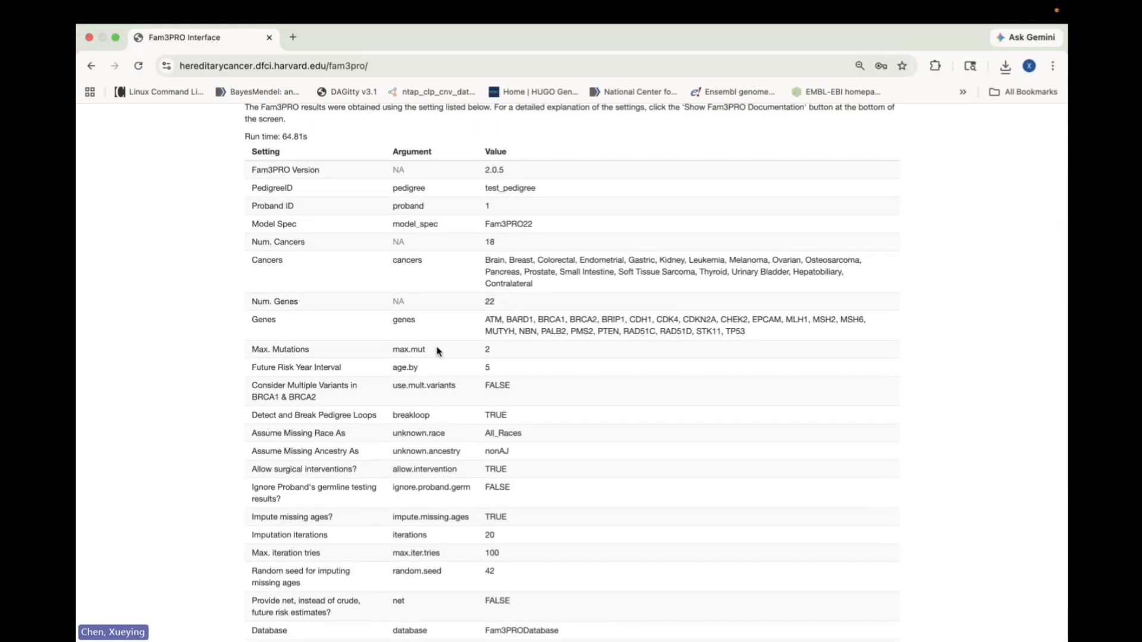
{"action": "scroll", "coordinate": [437, 351], "scroll_direction": "down", "scroll_amount": 8}
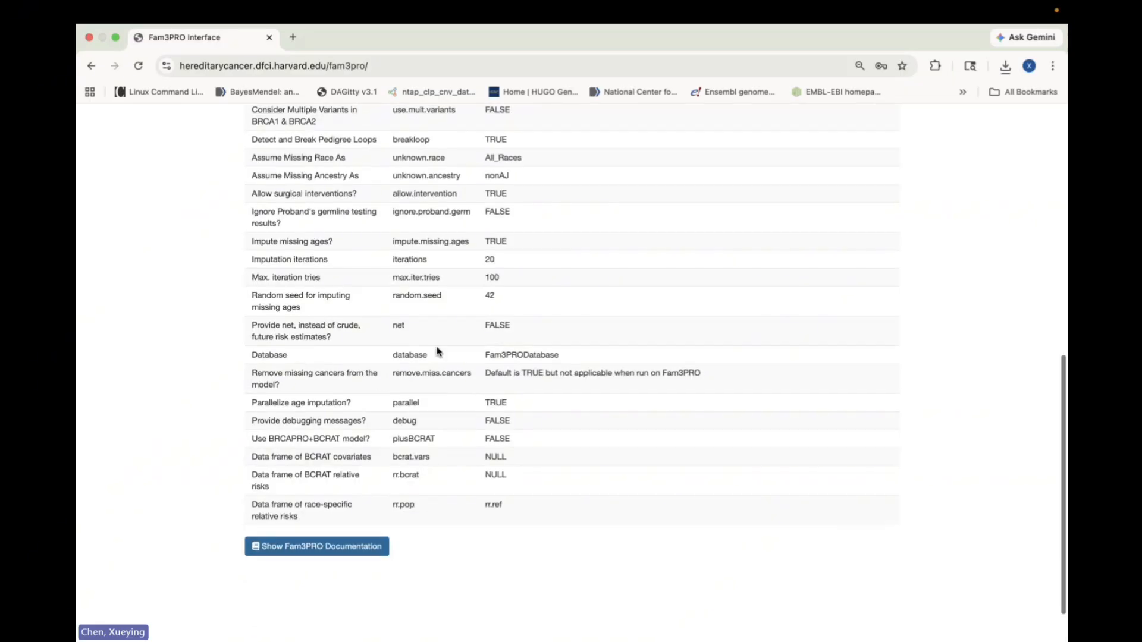
{"action": "scroll", "coordinate": [437, 351], "scroll_direction": "up", "scroll_amount": 5}
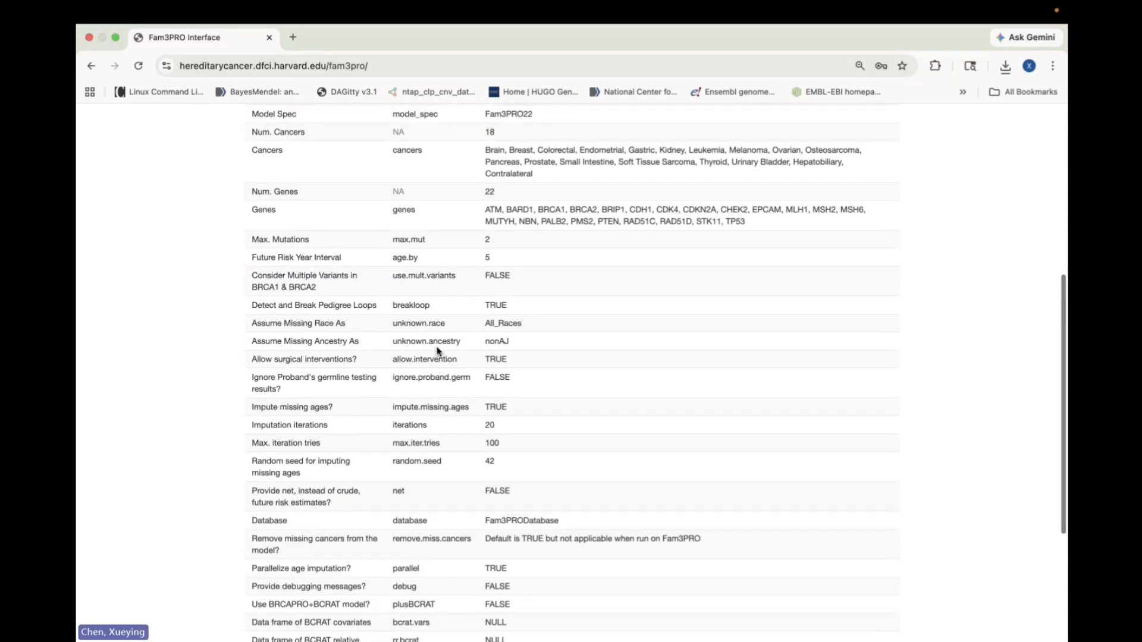
{"action": "scroll", "coordinate": [437, 351], "scroll_direction": "down", "scroll_amount": 7}
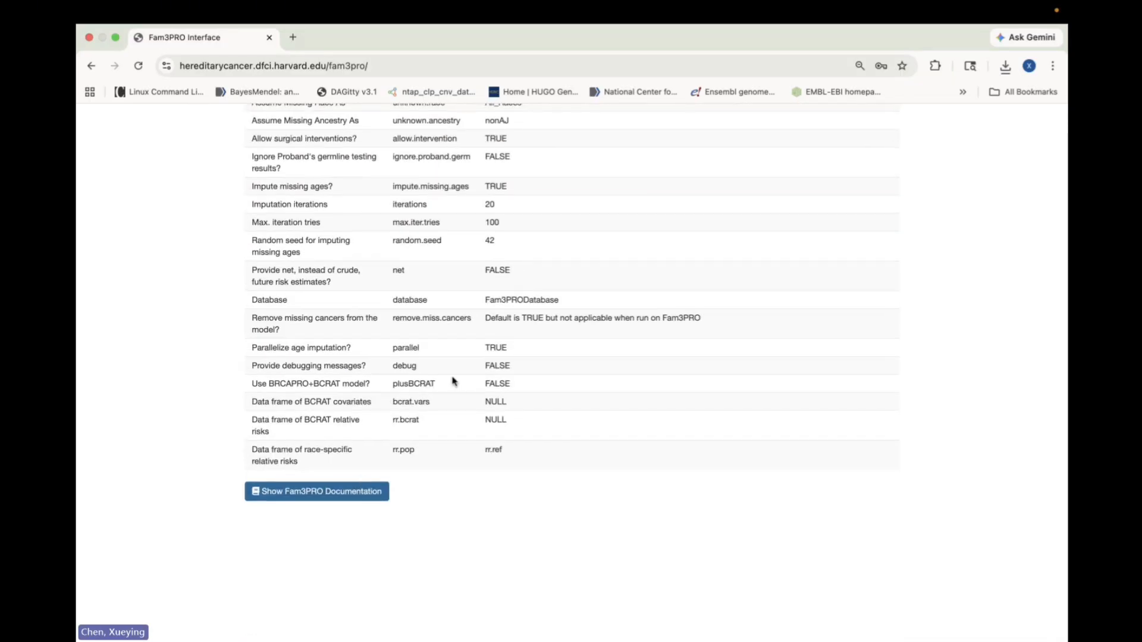
Open the R console output and examine the modelled cancers, genes and default variants assumed for the germline testing results.
{"action": "scroll", "coordinate": [454, 381], "scroll_direction": "up", "scroll_amount": 10}
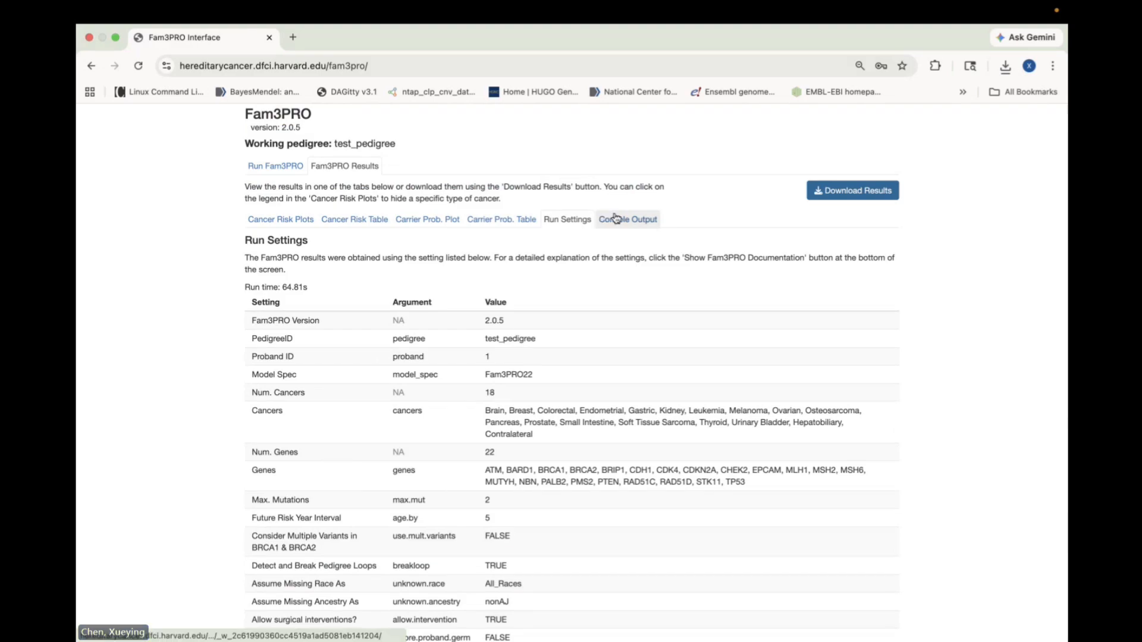
{"action": "left_click", "coordinate": [616, 219]}
{"action": "scroll", "coordinate": [535, 339], "scroll_direction": "down", "scroll_amount": 2}
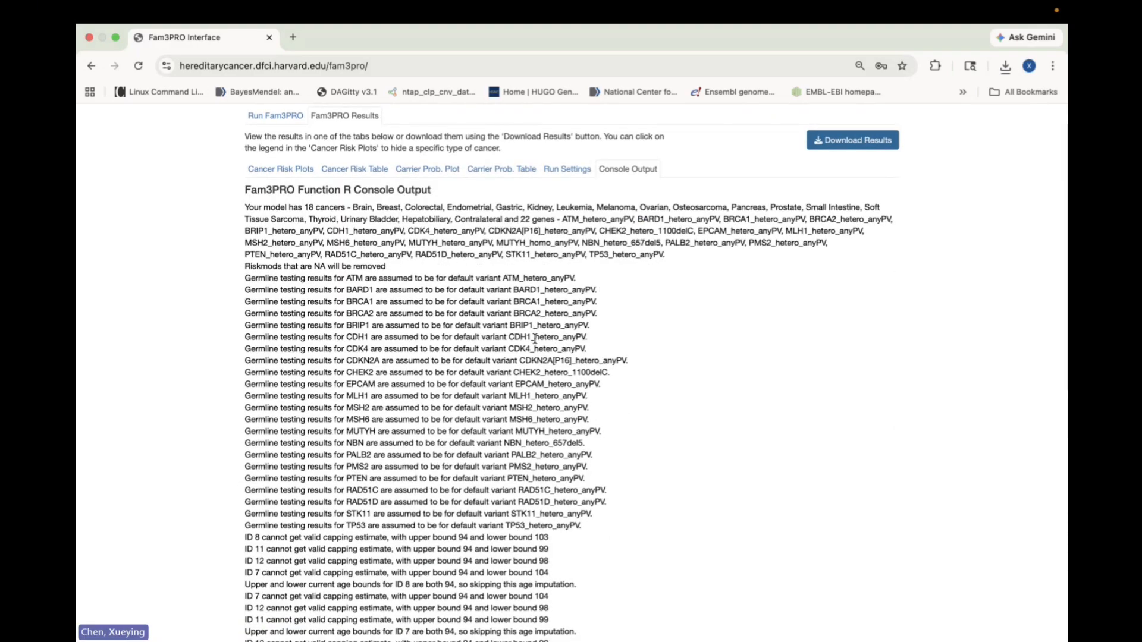
{"action": "scroll", "coordinate": [535, 339], "scroll_direction": "down", "scroll_amount": 1}
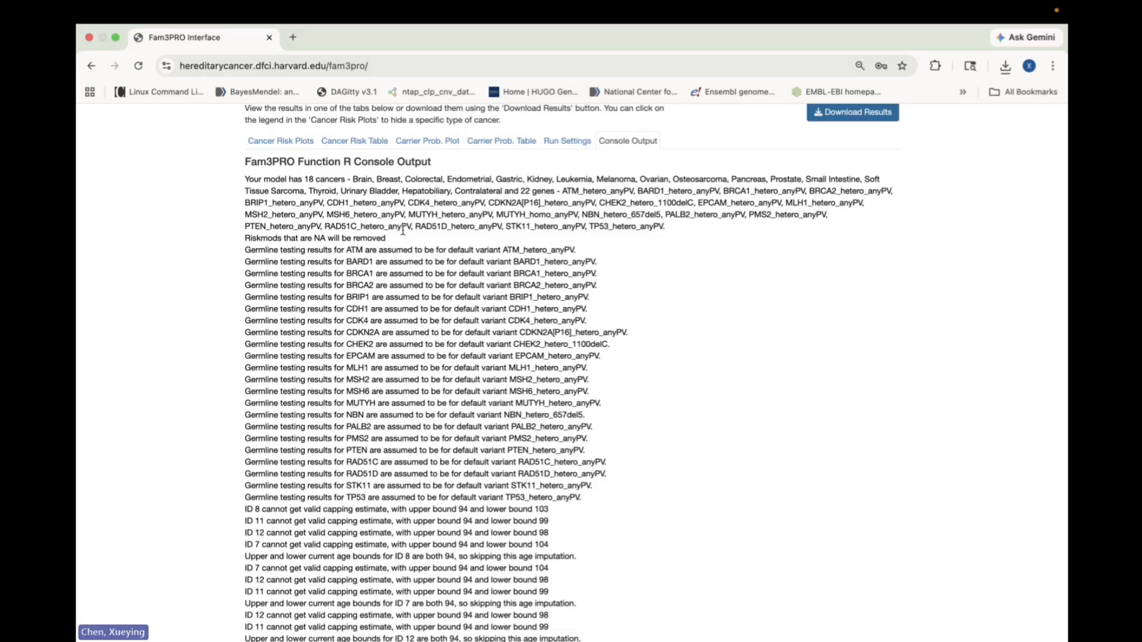
{"action": "scroll", "coordinate": [399, 237], "scroll_direction": "down", "scroll_amount": 1}
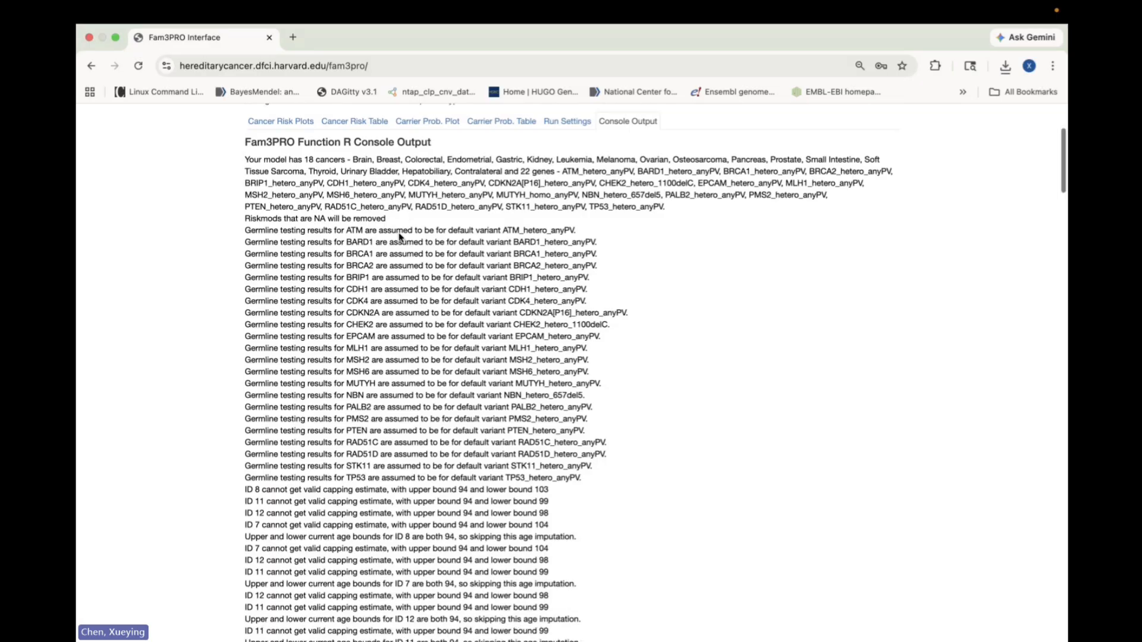
{"action": "scroll", "coordinate": [385, 264], "scroll_direction": "down", "scroll_amount": 1}
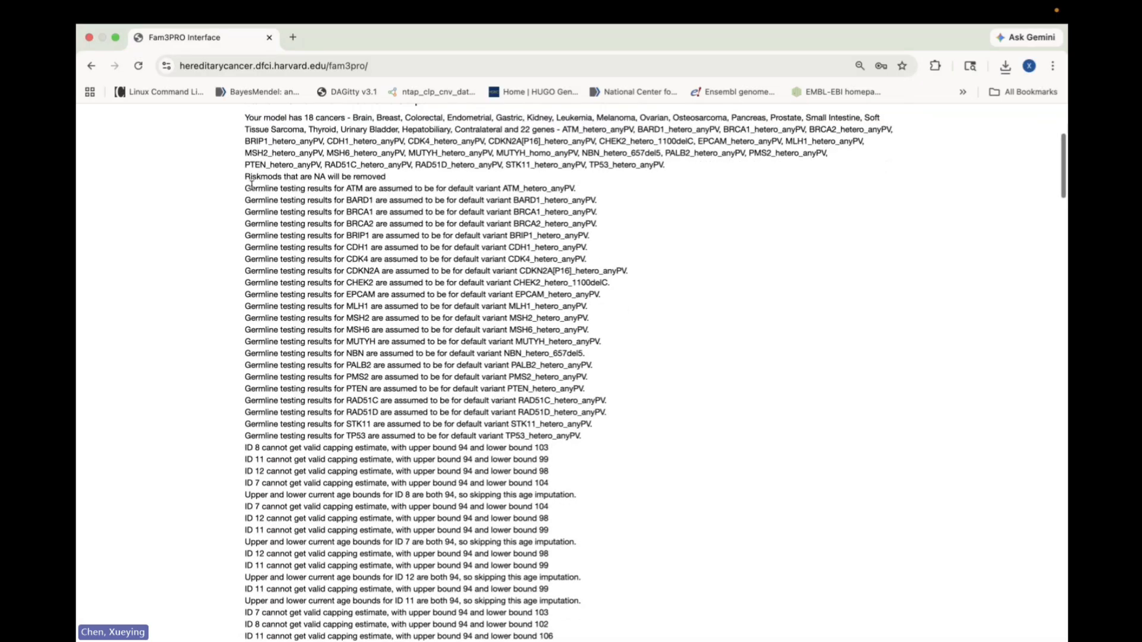
{"action": "scroll", "coordinate": [270, 205], "scroll_direction": "down", "scroll_amount": 1}
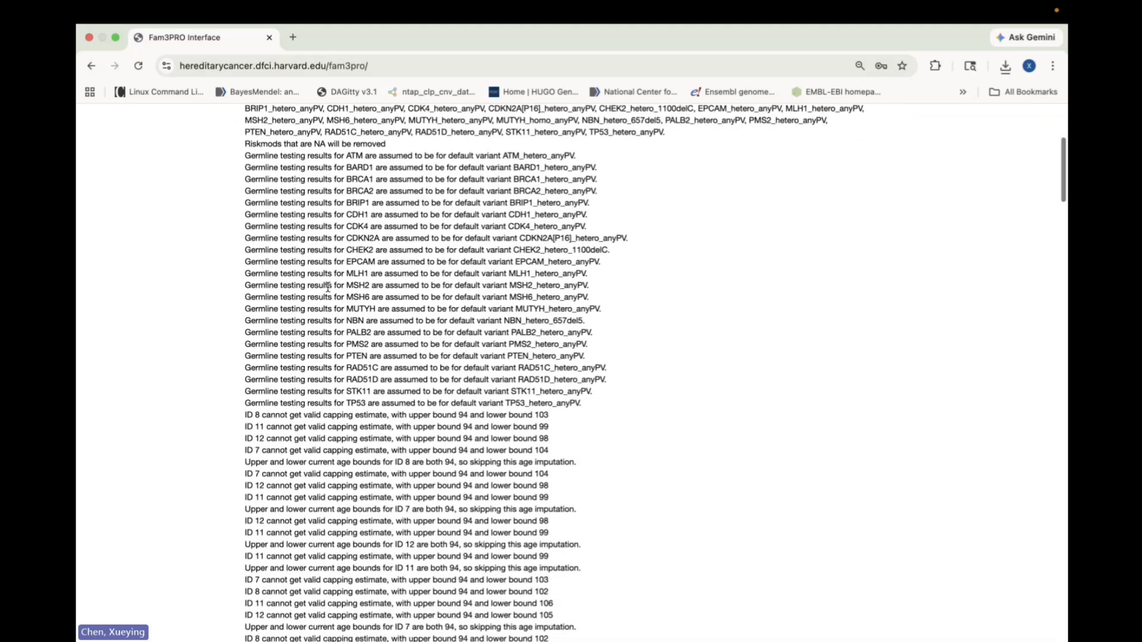
{"action": "scroll", "coordinate": [298, 238], "scroll_direction": "up", "scroll_amount": 3}
{"action": "scroll", "coordinate": [327, 288], "scroll_direction": "down", "scroll_amount": 2}
{"action": "scroll", "coordinate": [328, 288], "scroll_direction": "down", "scroll_amount": 5}
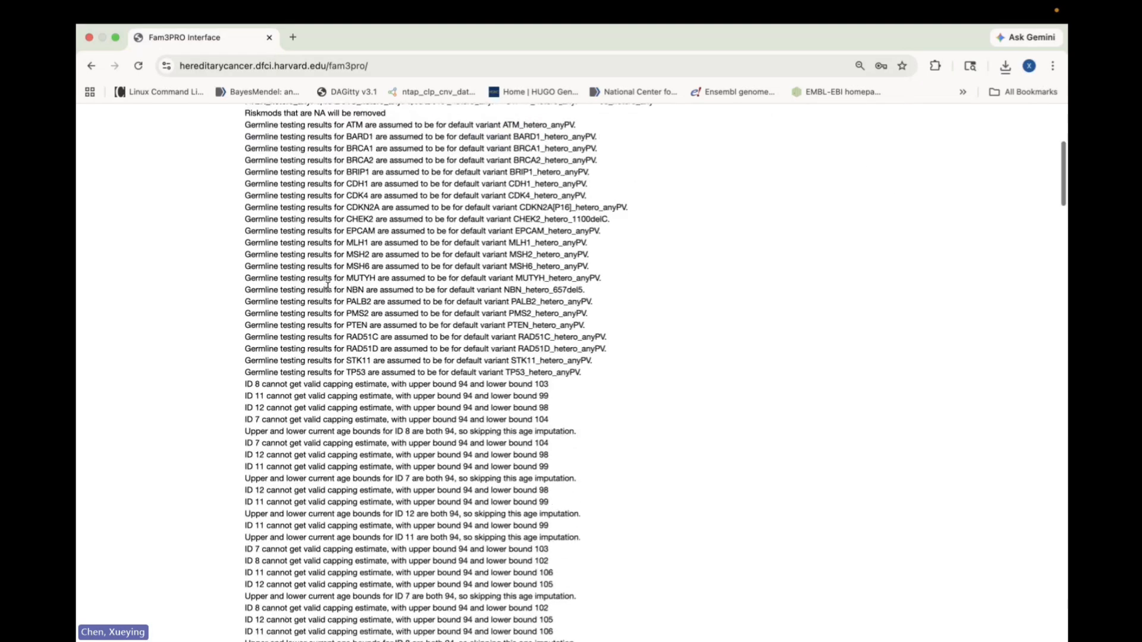
{"action": "scroll", "coordinate": [328, 291], "scroll_direction": "up", "scroll_amount": 4}
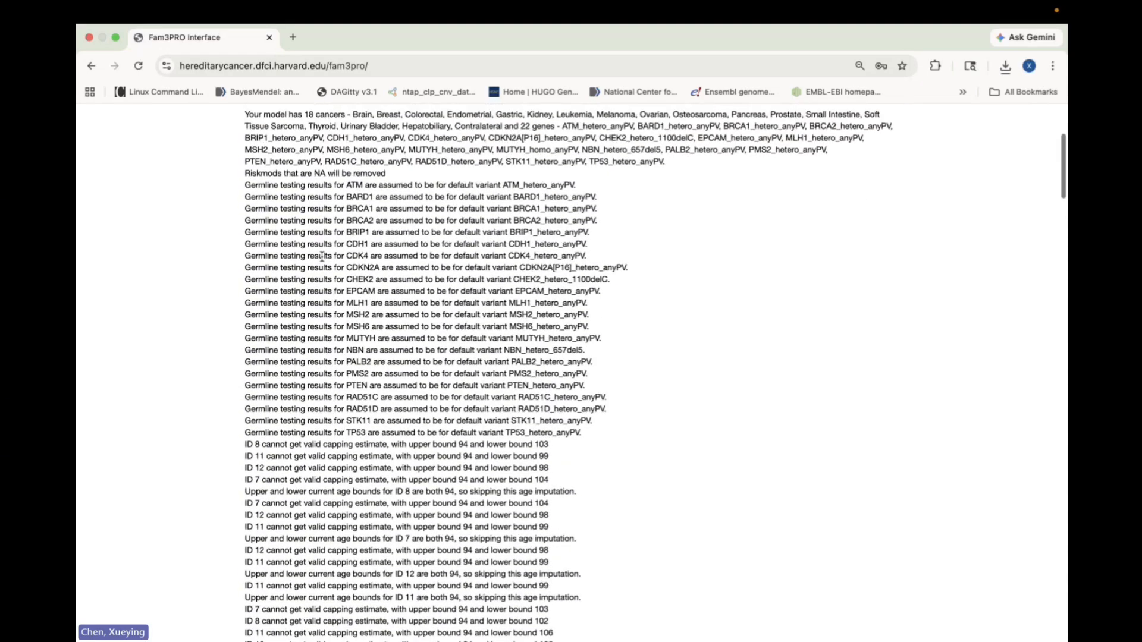
{"action": "scroll", "coordinate": [479, 271], "scroll_direction": "down", "scroll_amount": 5}
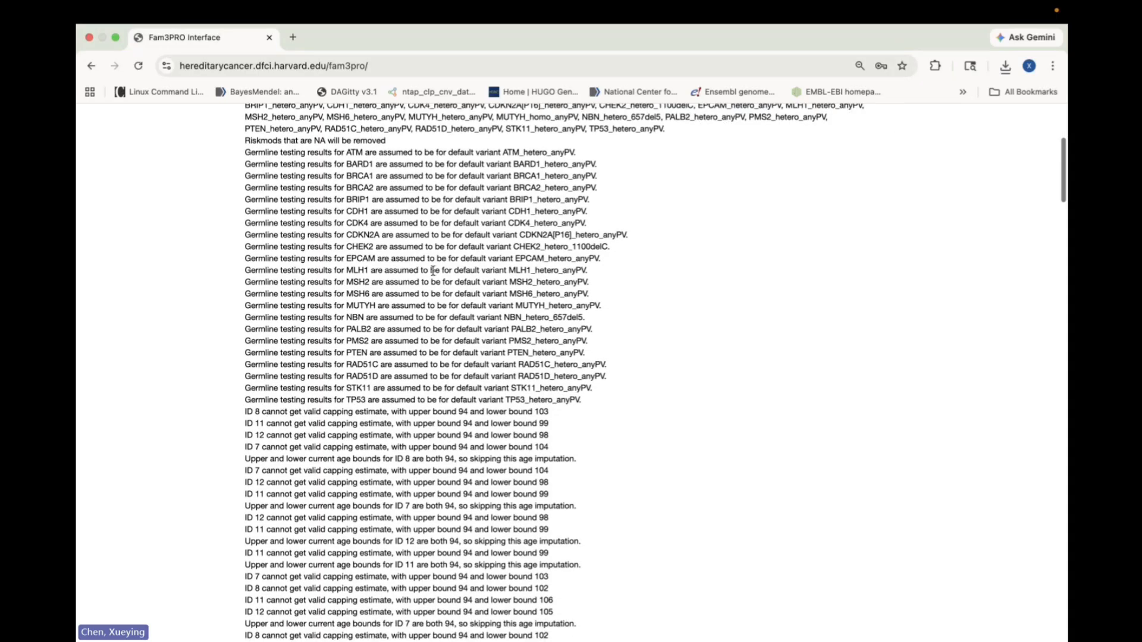
Read the console messages about age capping estimates and skipped age imputations for the relatives.
{"action": "scroll", "coordinate": [474, 274], "scroll_direction": "down", "scroll_amount": 3}
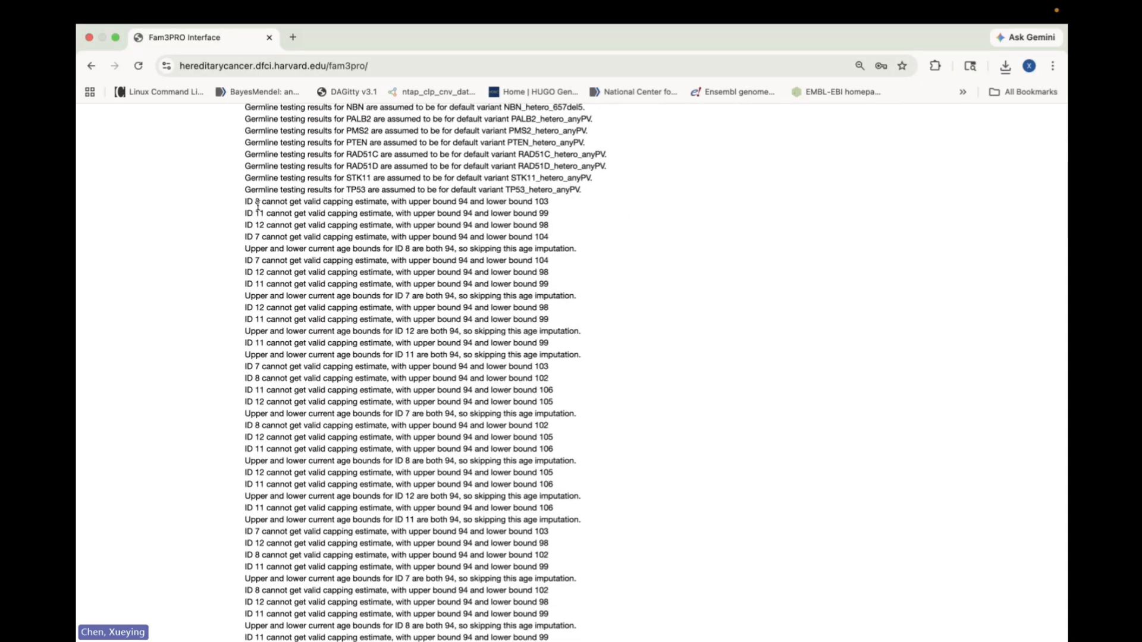
{"action": "scroll", "coordinate": [271, 205], "scroll_direction": "down", "scroll_amount": 1}
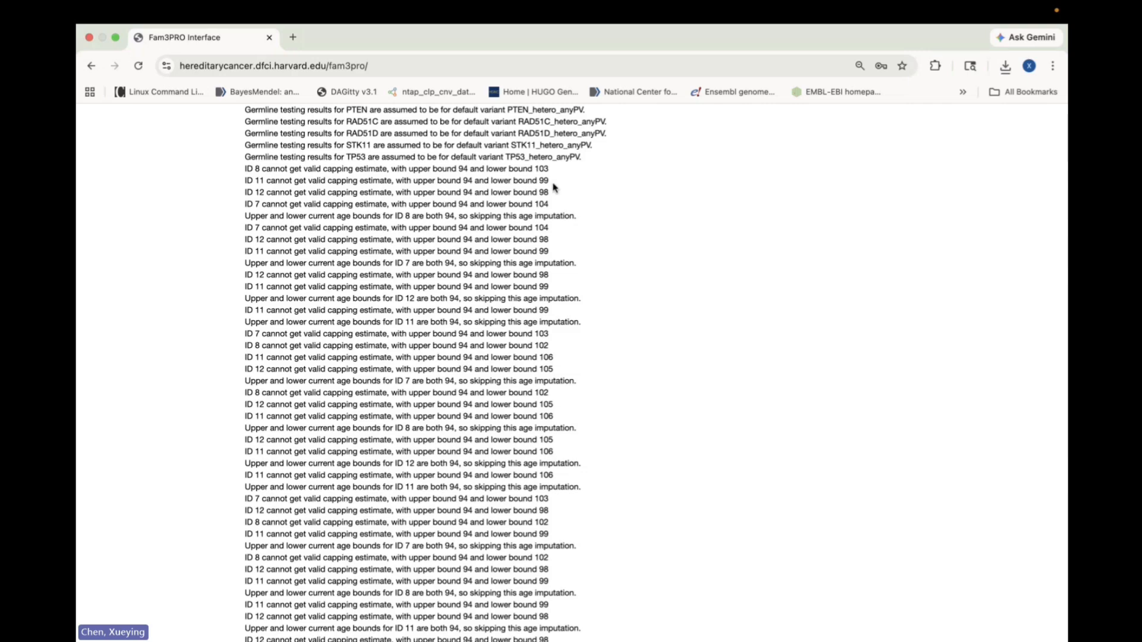
{"action": "scroll", "coordinate": [538, 241], "scroll_direction": "down", "scroll_amount": 1}
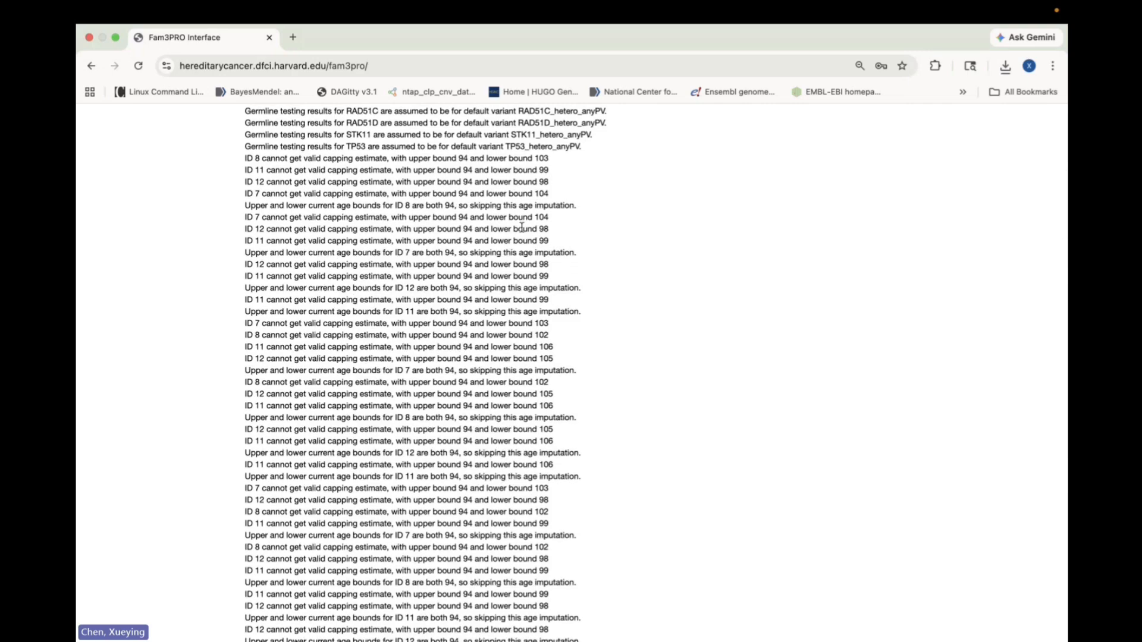
{"action": "scroll", "coordinate": [521, 227], "scroll_direction": "down", "scroll_amount": 2}
Go to pedigree management, choose the Load existing start-up option and view the saved pedigrees available to load.
{"action": "scroll", "coordinate": [535, 196], "scroll_direction": "up", "scroll_amount": 15}
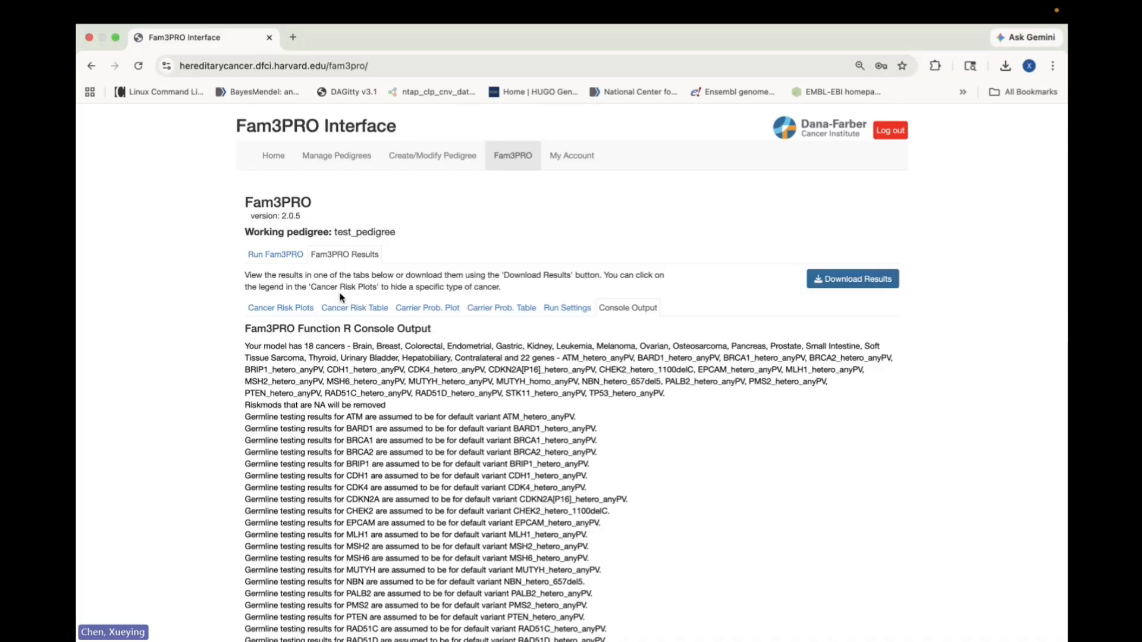
{"action": "left_click", "coordinate": [359, 157]}
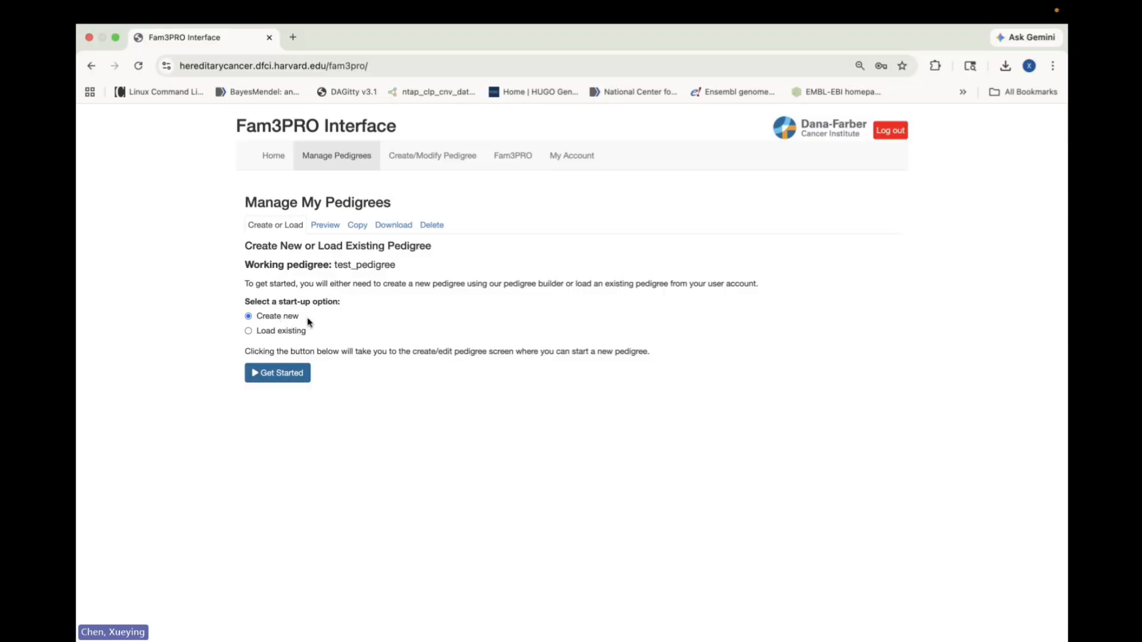
{"action": "left_click", "coordinate": [303, 332]}
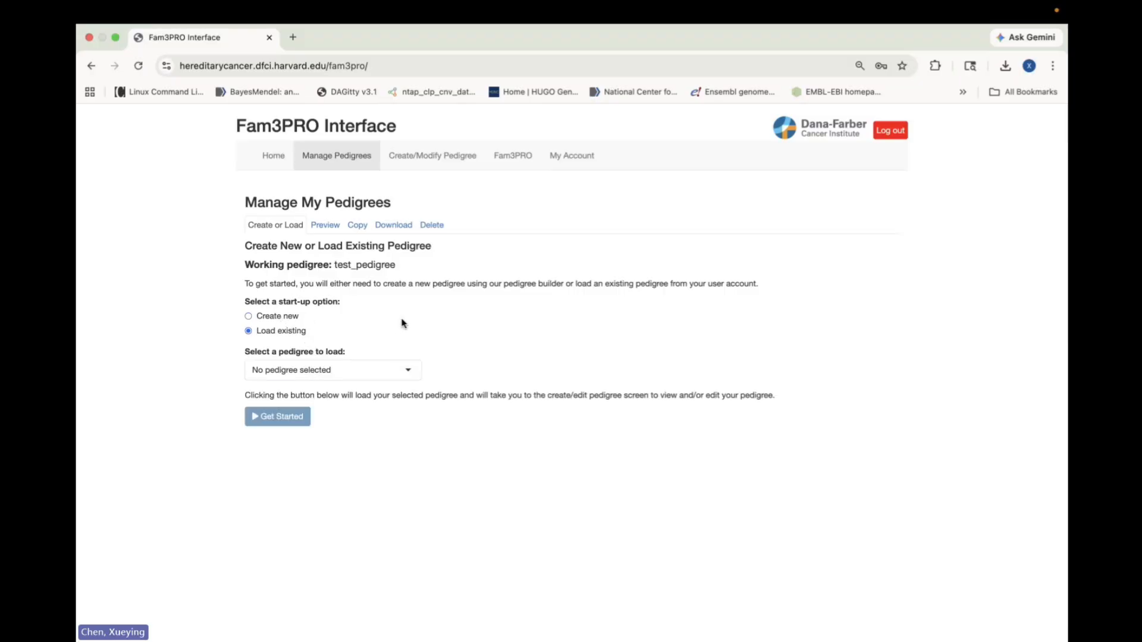
{"action": "left_click", "coordinate": [415, 369]}
{"action": "left_click", "coordinate": [458, 375]}
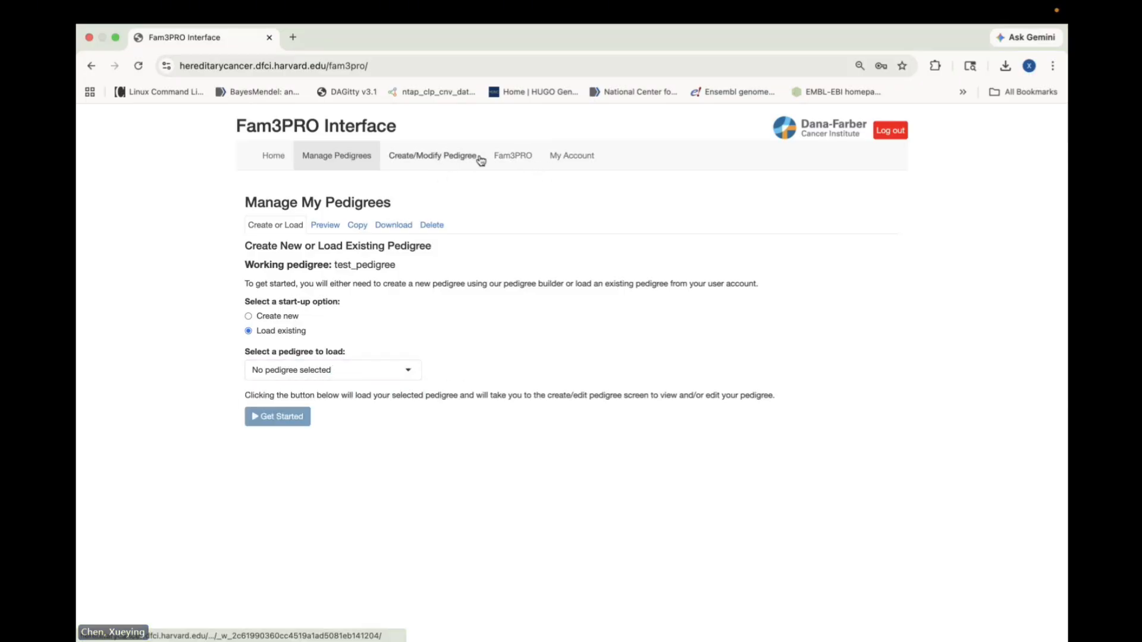
Review the account management information and recheck the list of existing pedigrees offered for loading.
{"action": "left_click", "coordinate": [571, 161]}
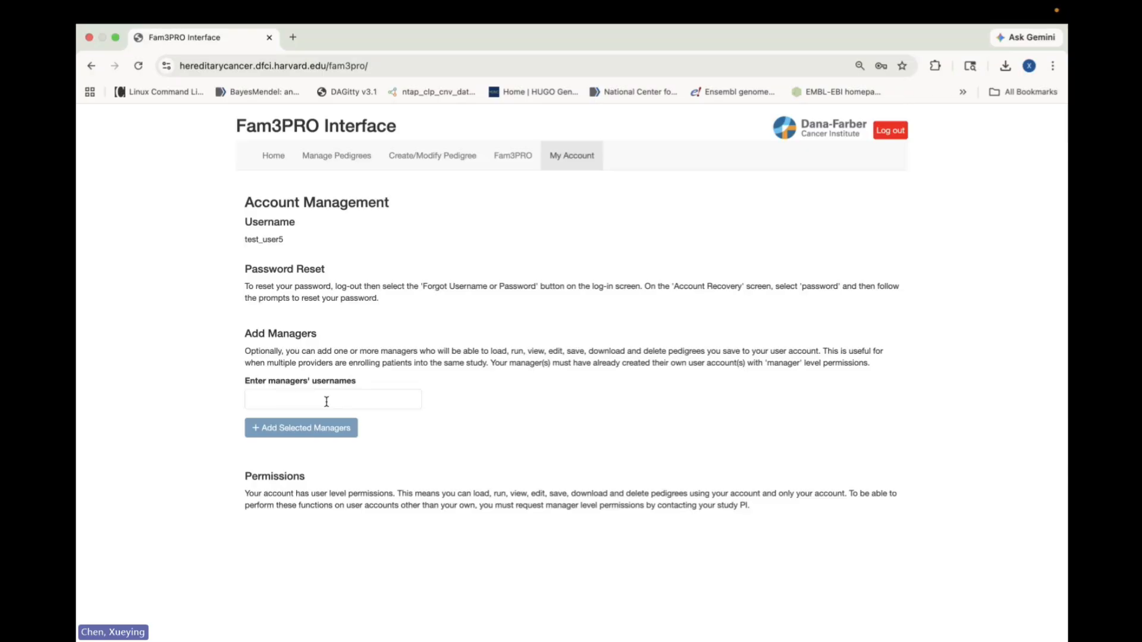
{"action": "left_click", "coordinate": [327, 157]}
{"action": "left_click", "coordinate": [344, 374]}
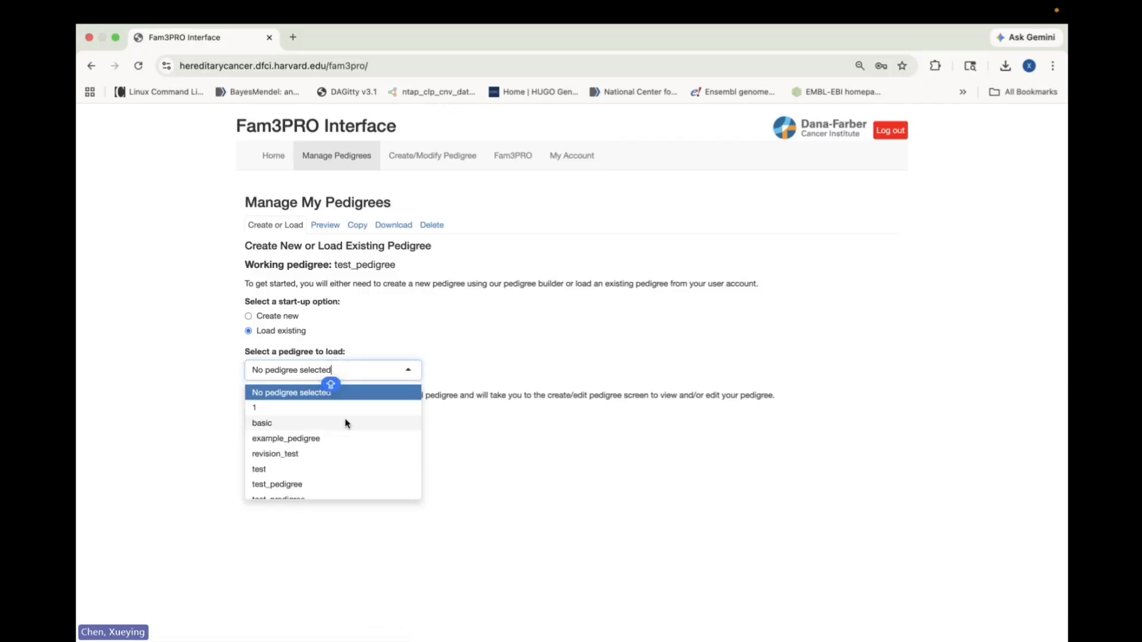
{"action": "left_click", "coordinate": [412, 359]}
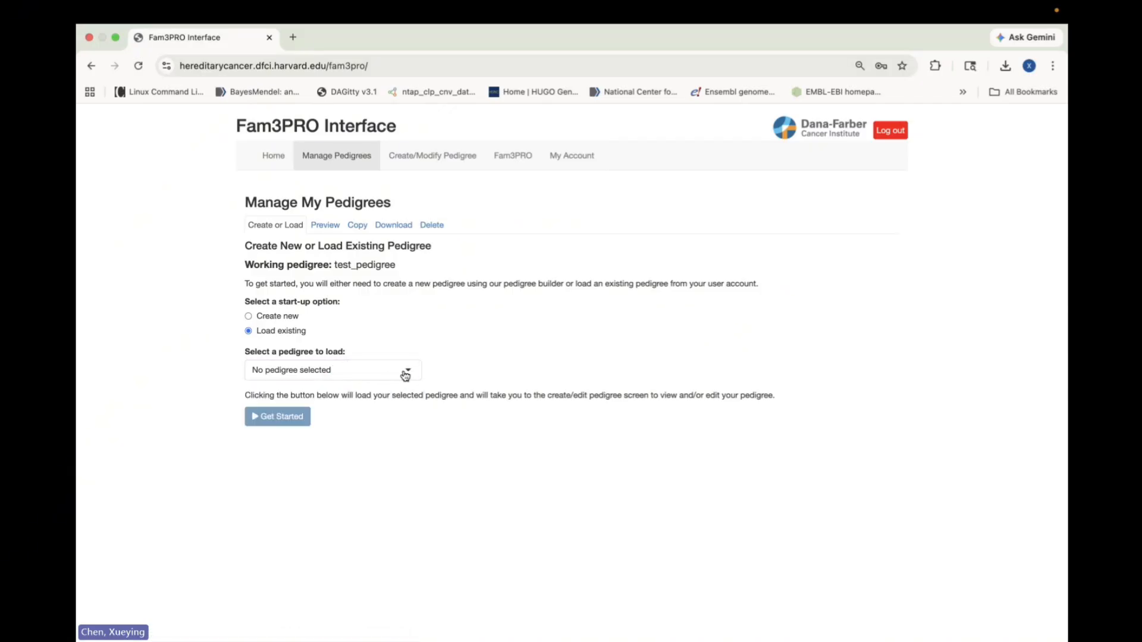
{"action": "left_click", "coordinate": [405, 375]}
{"action": "left_click", "coordinate": [456, 342]}
Examine the options for copying a saved pedigree, using basic as the source pedigree.
{"action": "left_click", "coordinate": [359, 225]}
{"action": "left_click", "coordinate": [354, 300]}
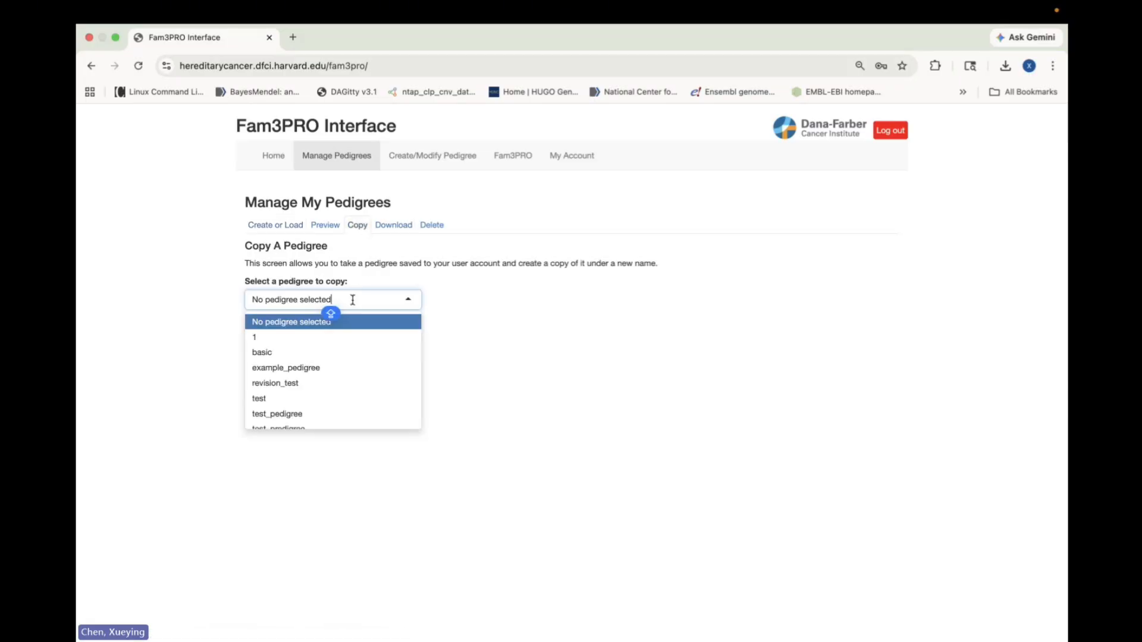
{"action": "scroll", "coordinate": [351, 336], "scroll_direction": "down", "scroll_amount": 1}
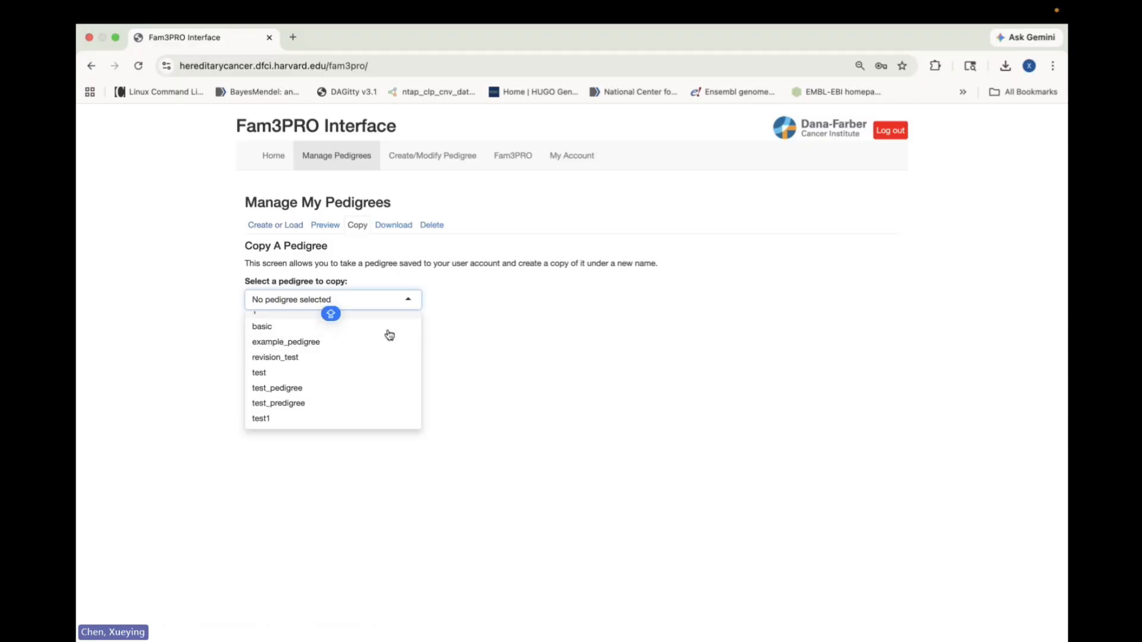
{"action": "left_click", "coordinate": [378, 328]}
{"action": "left_click", "coordinate": [340, 347]}
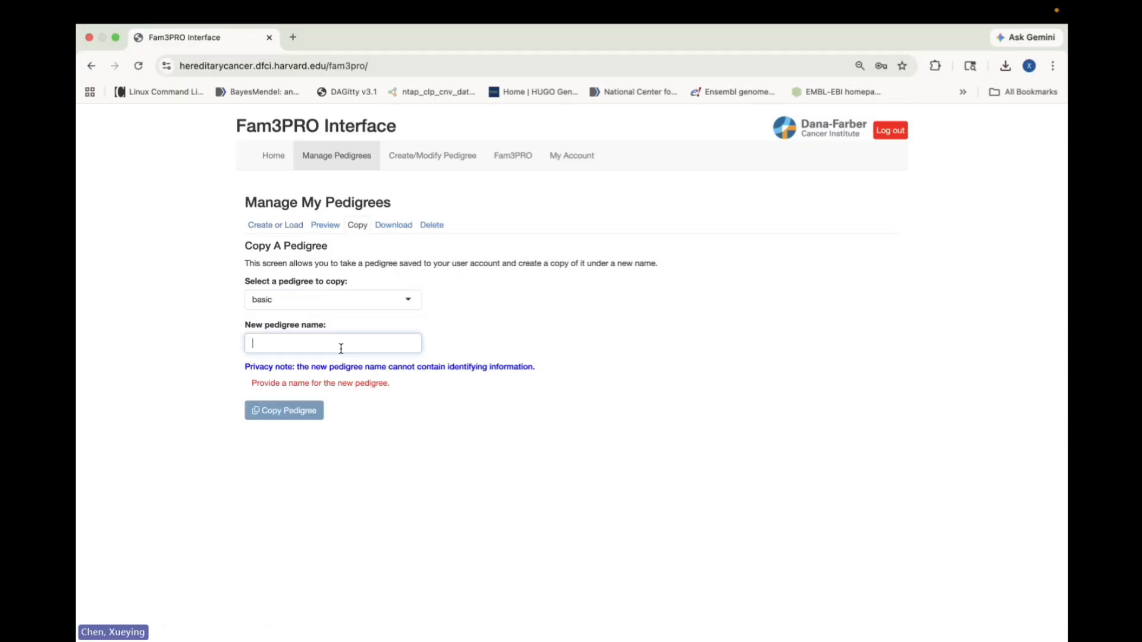
Download the saved pedigree example_pedigree in .csv format.
{"action": "left_click", "coordinate": [395, 226]}
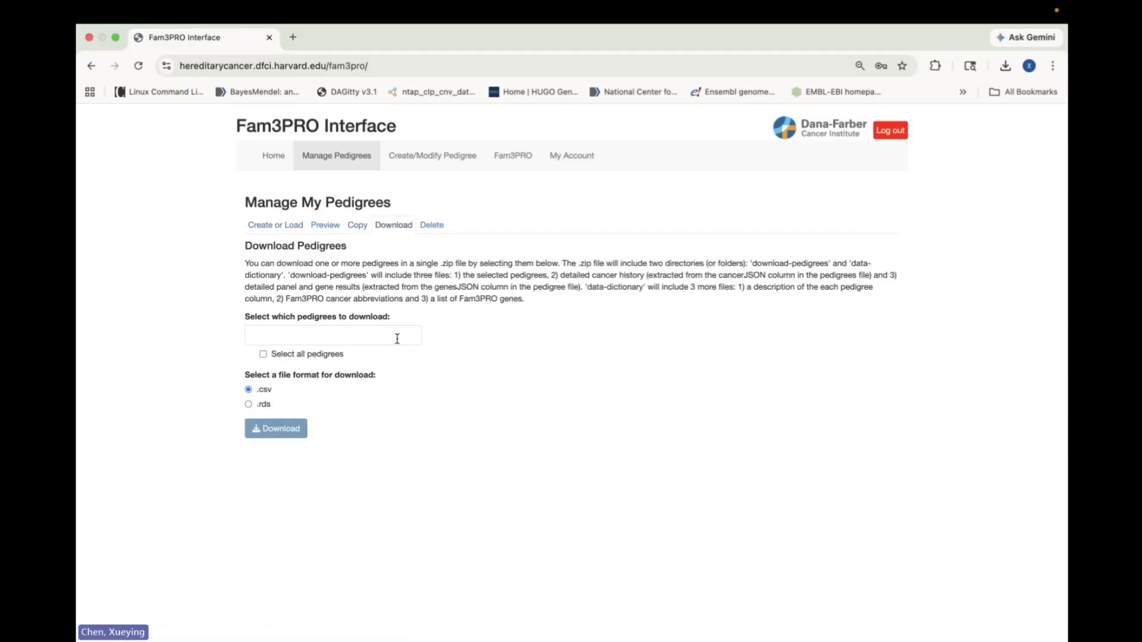
{"action": "left_click", "coordinate": [398, 337]}
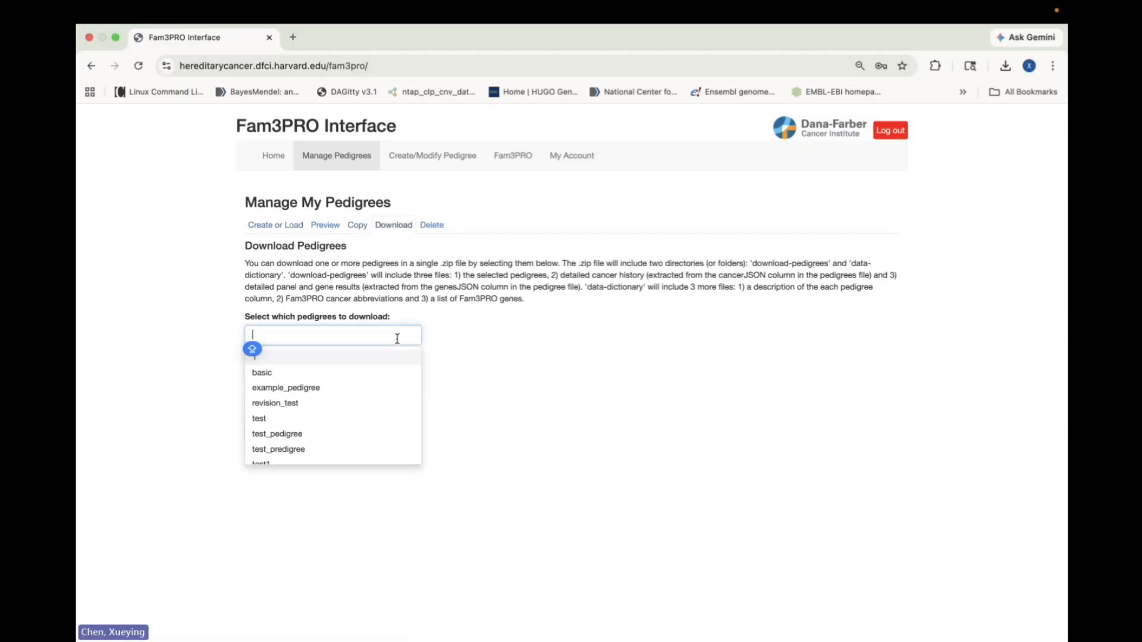
{"action": "left_click", "coordinate": [381, 390]}
{"action": "left_click", "coordinate": [491, 378]}
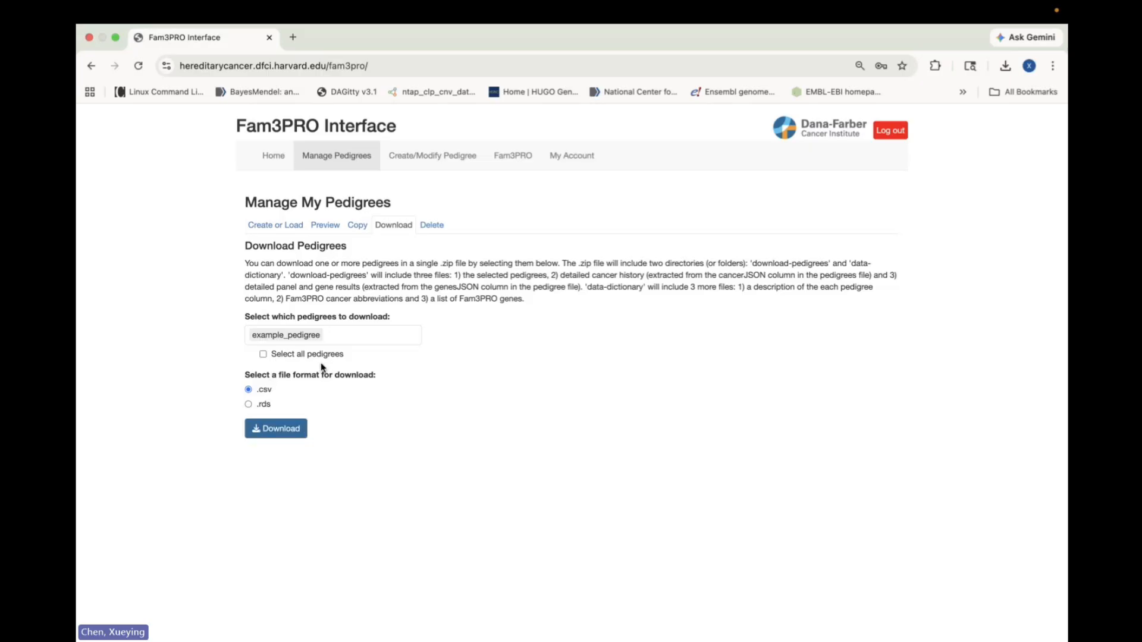
{"action": "left_click", "coordinate": [306, 427]}
Delete the saved pedigree named 1 from the account and confirm the deletion.
{"action": "left_click", "coordinate": [431, 226]}
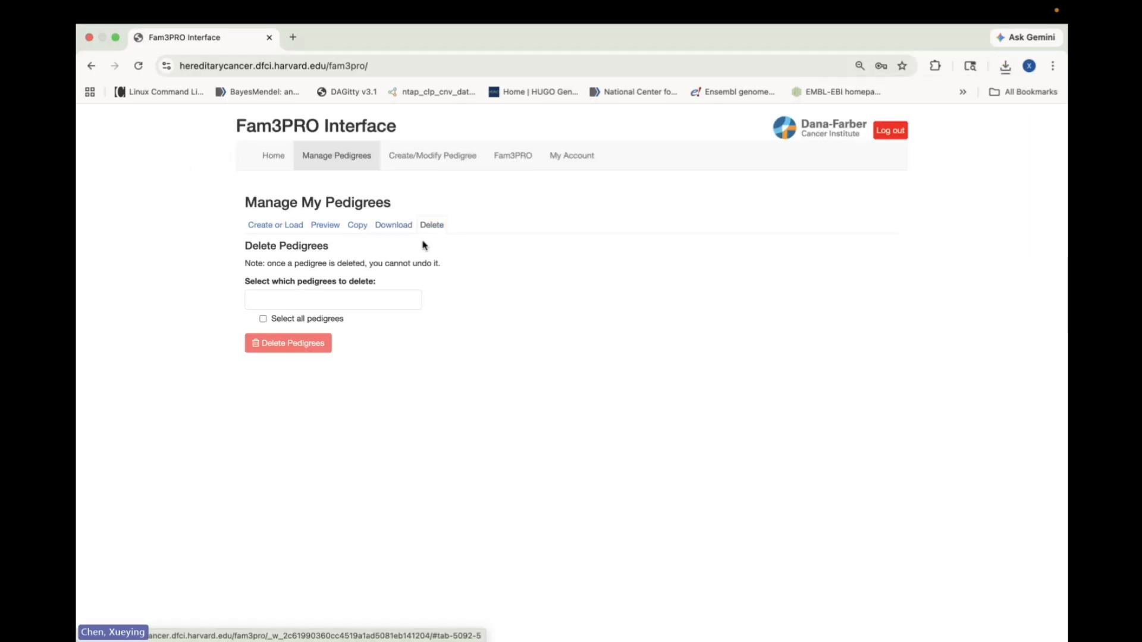
{"action": "left_click", "coordinate": [375, 299]}
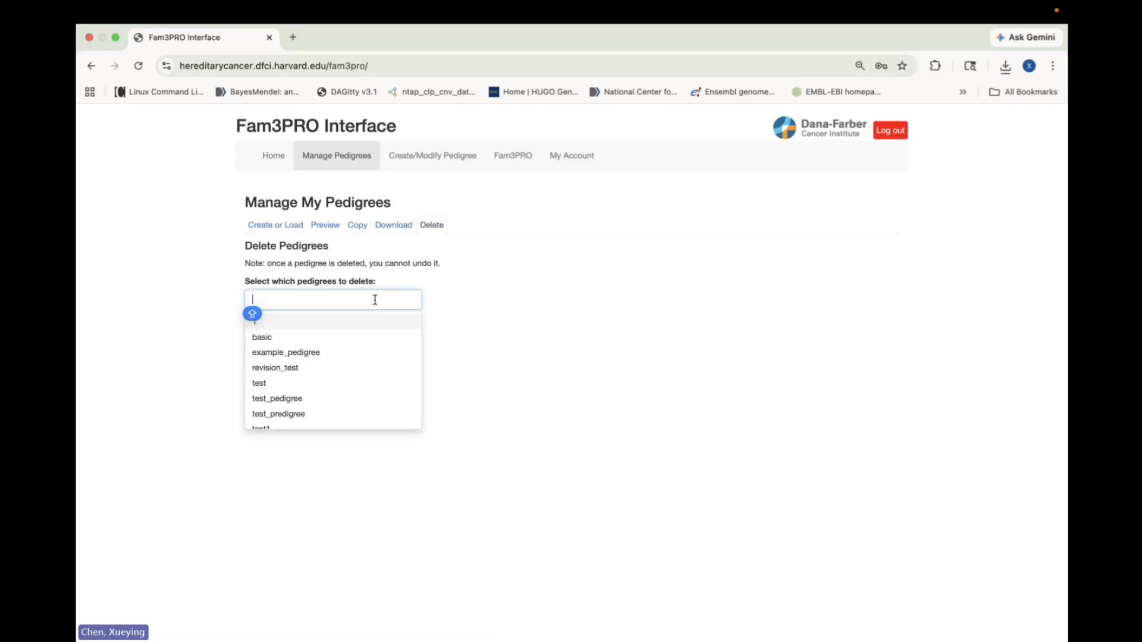
{"action": "left_click", "coordinate": [395, 322]}
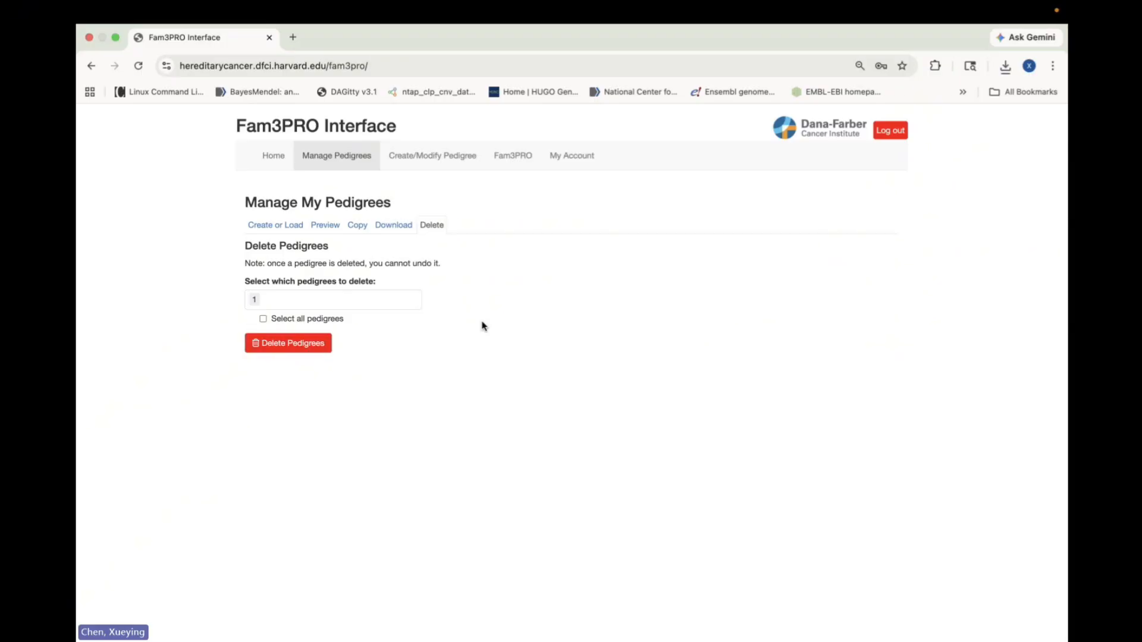
{"action": "left_click", "coordinate": [308, 347]}
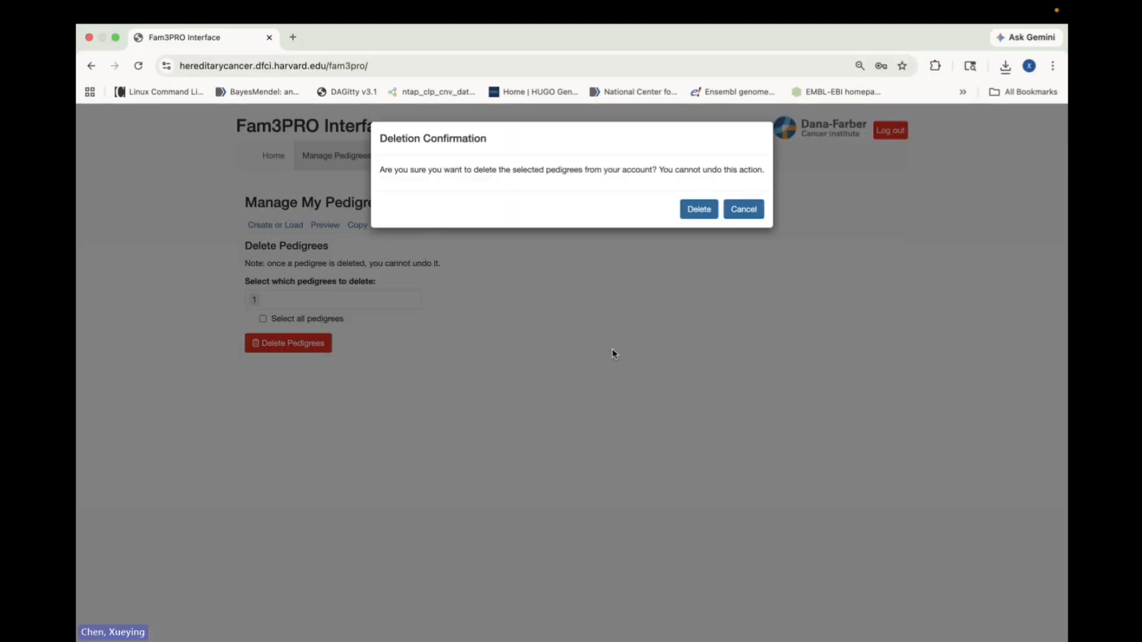
{"action": "left_click", "coordinate": [695, 210]}
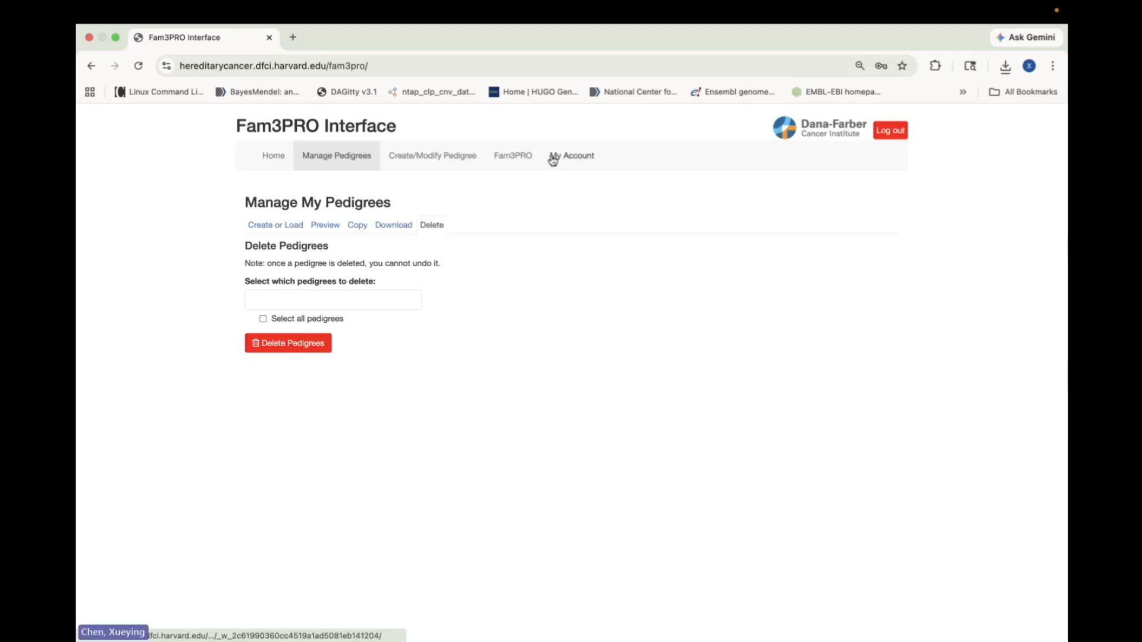
Log out of the account and pass the bot check to open the username and password recovery form.
{"action": "left_click", "coordinate": [894, 133]}
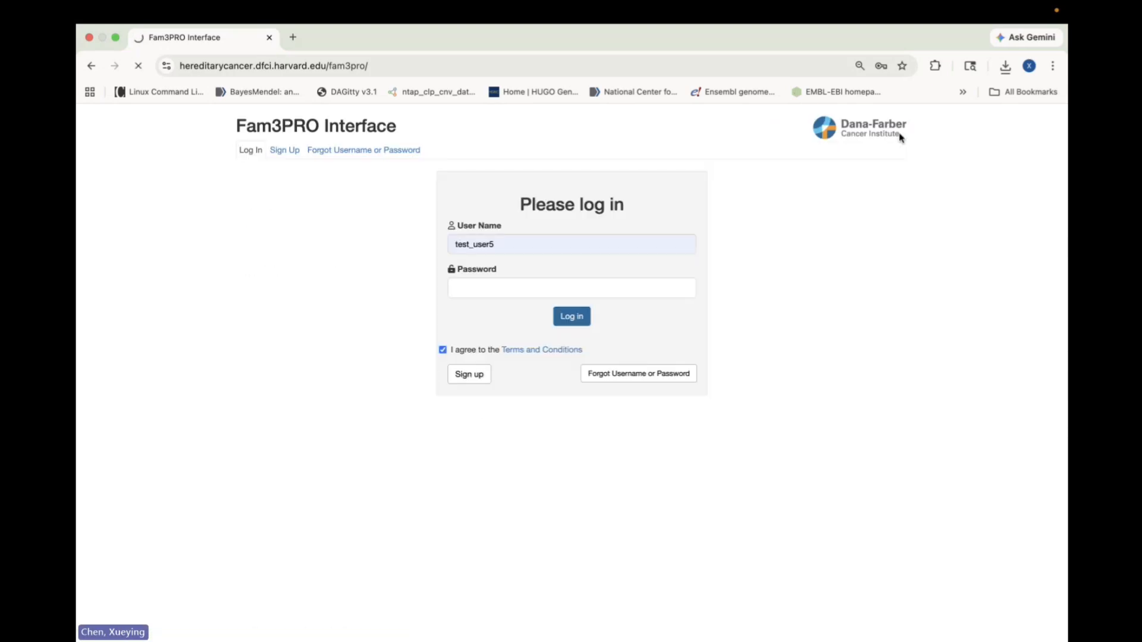
{"action": "left_click", "coordinate": [329, 155]}
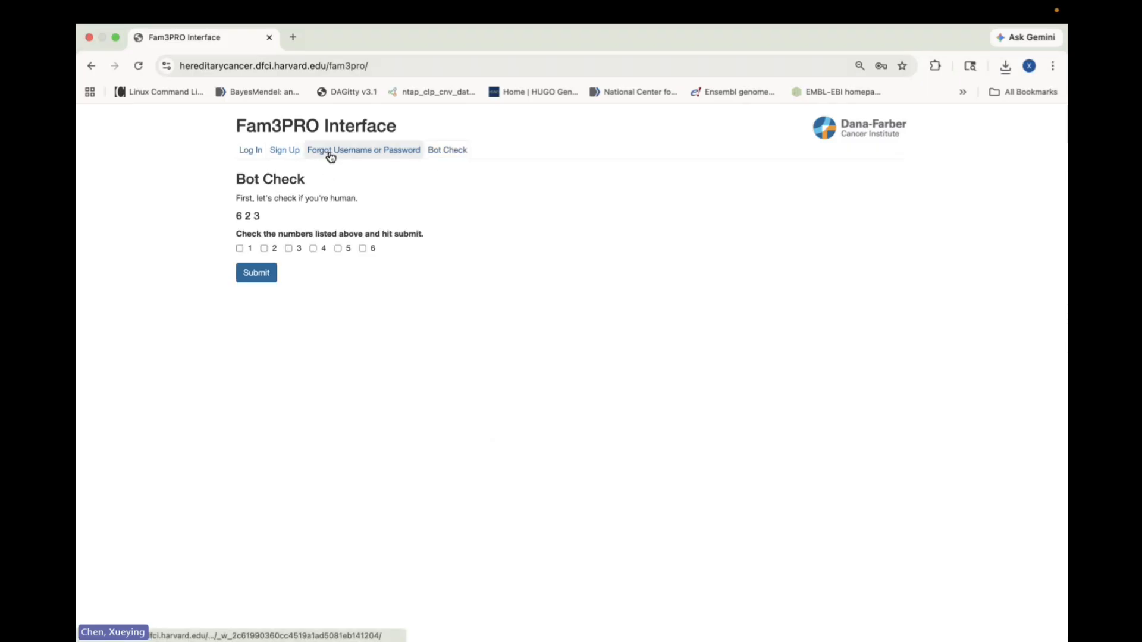
{"action": "left_click", "coordinate": [362, 248]}
{"action": "left_click", "coordinate": [264, 249]}
{"action": "left_click", "coordinate": [288, 248]}
{"action": "left_click", "coordinate": [265, 275]}
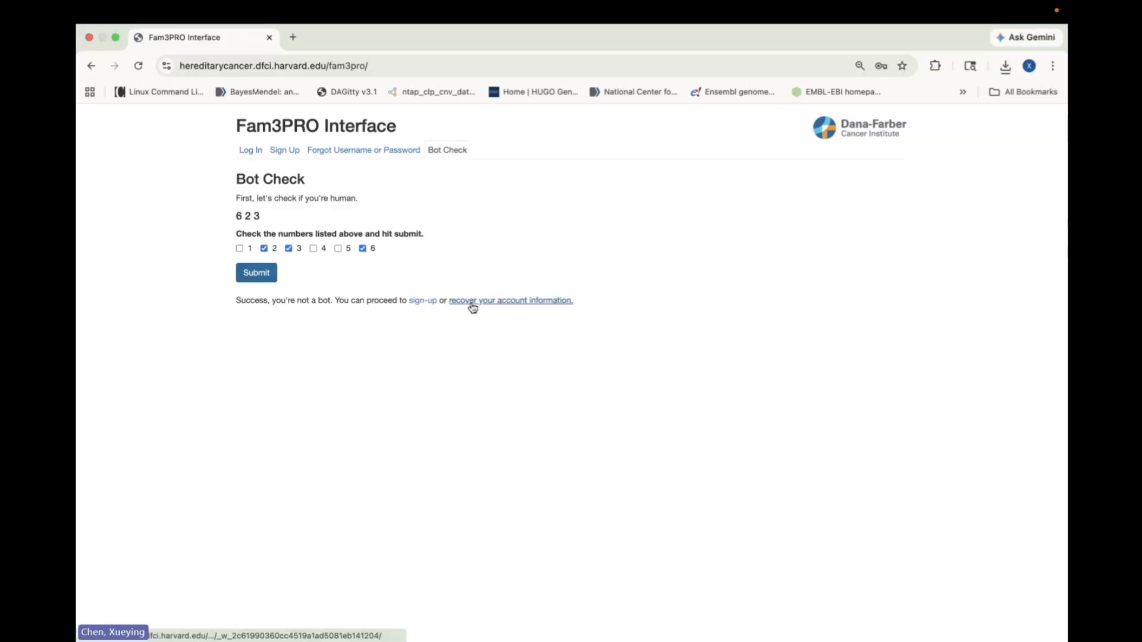
{"action": "left_click", "coordinate": [473, 302]}
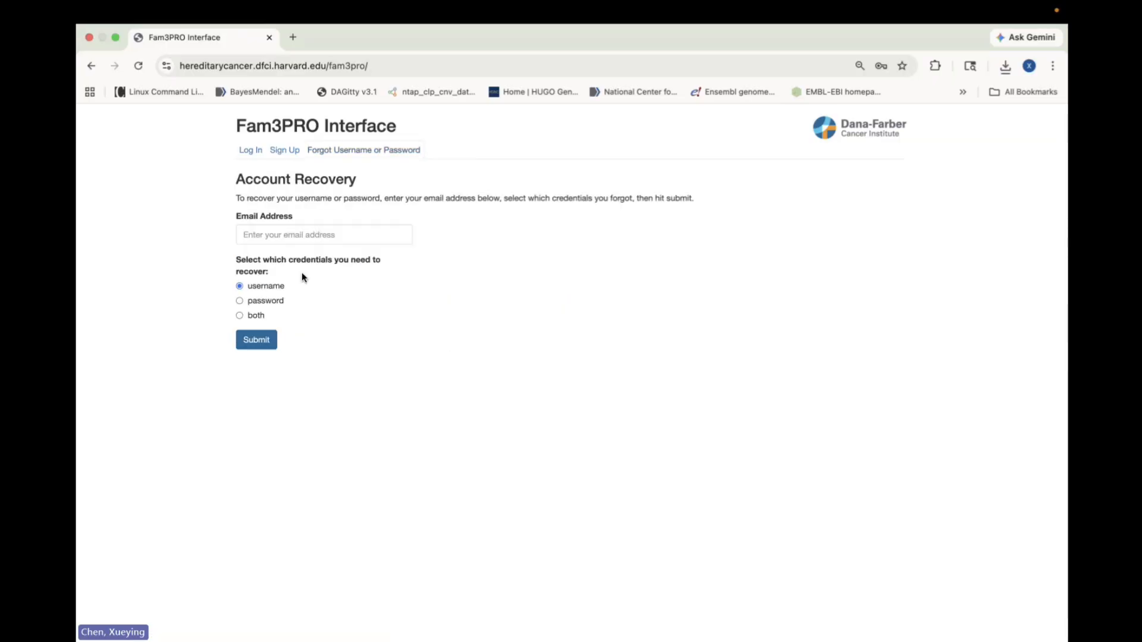